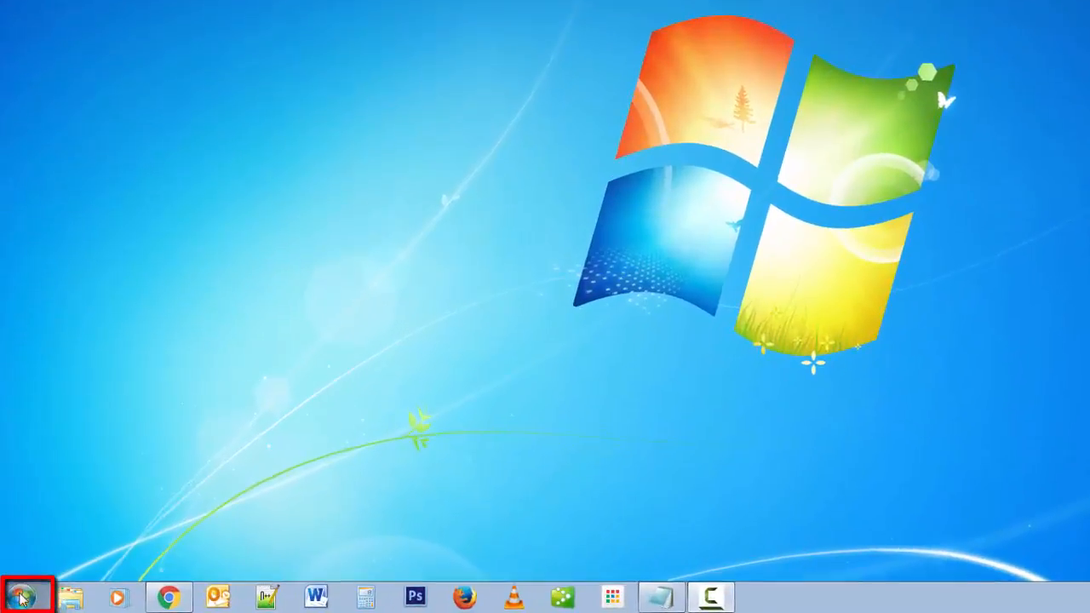
Step: Launch QuickBooks Premier Accountant Edition 2013 from the QuickBooks folder under All Programs
{"action": "left_click", "coordinate": [18, 600]}
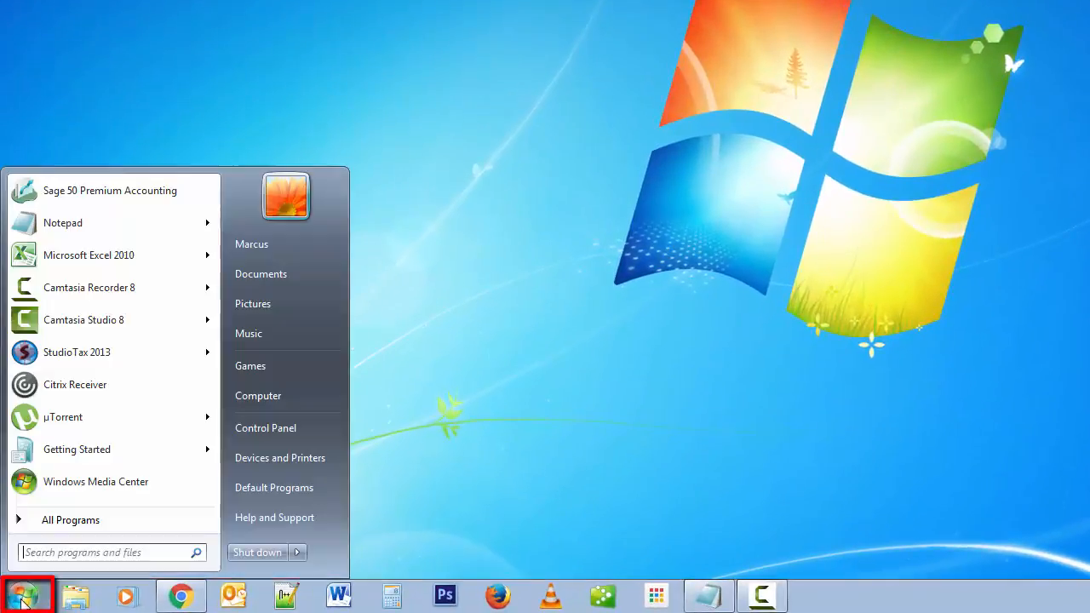
{"action": "left_click", "coordinate": [60, 521]}
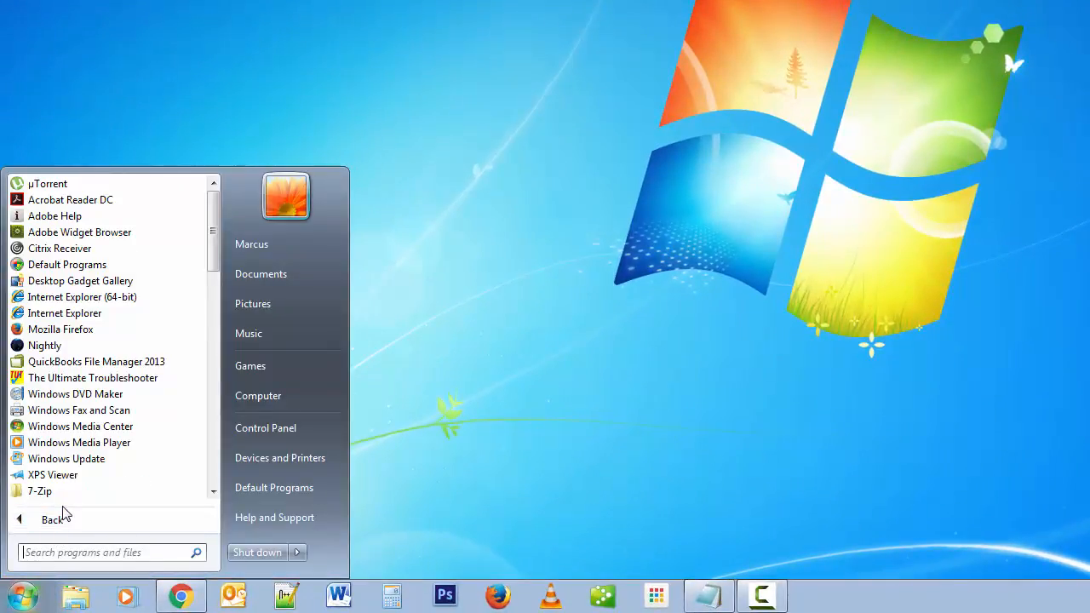
{"action": "left_click_drag", "start_coordinate": [217, 236], "coordinate": [236, 417]}
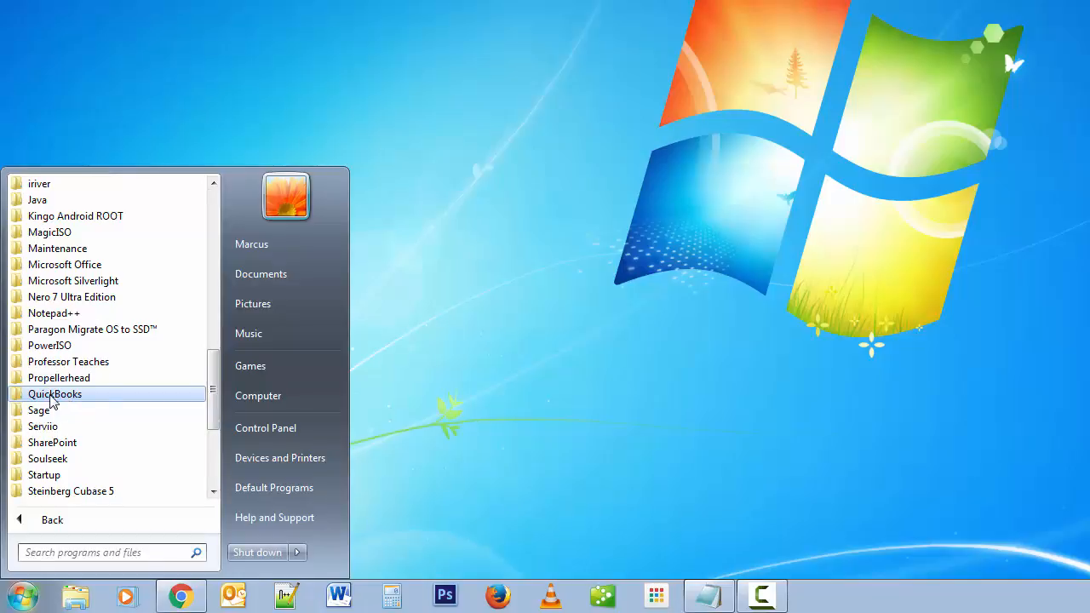
{"action": "left_click", "coordinate": [51, 396]}
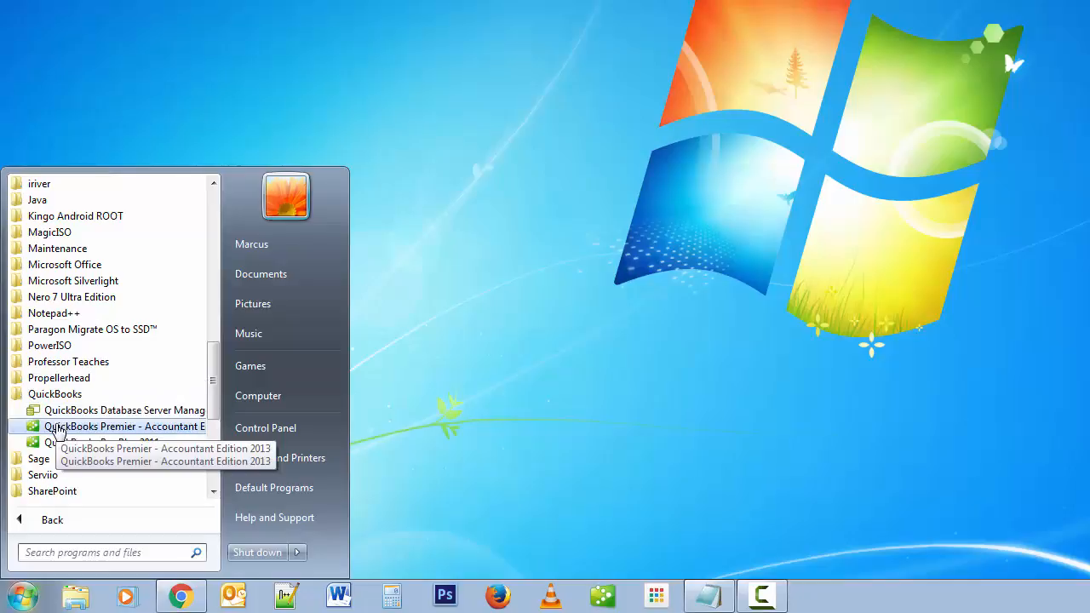
{"action": "left_click", "coordinate": [58, 427]}
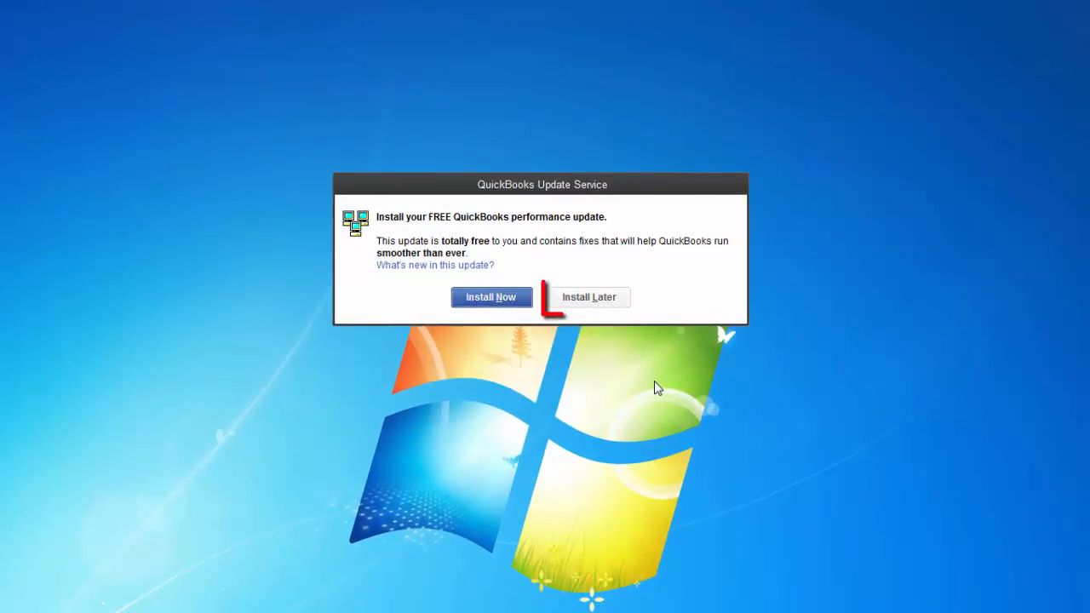
Step: Postpone the update, accept the payroll warning, decline the External Accountant user, and close Accountant Centre
{"action": "left_click", "coordinate": [600, 300]}
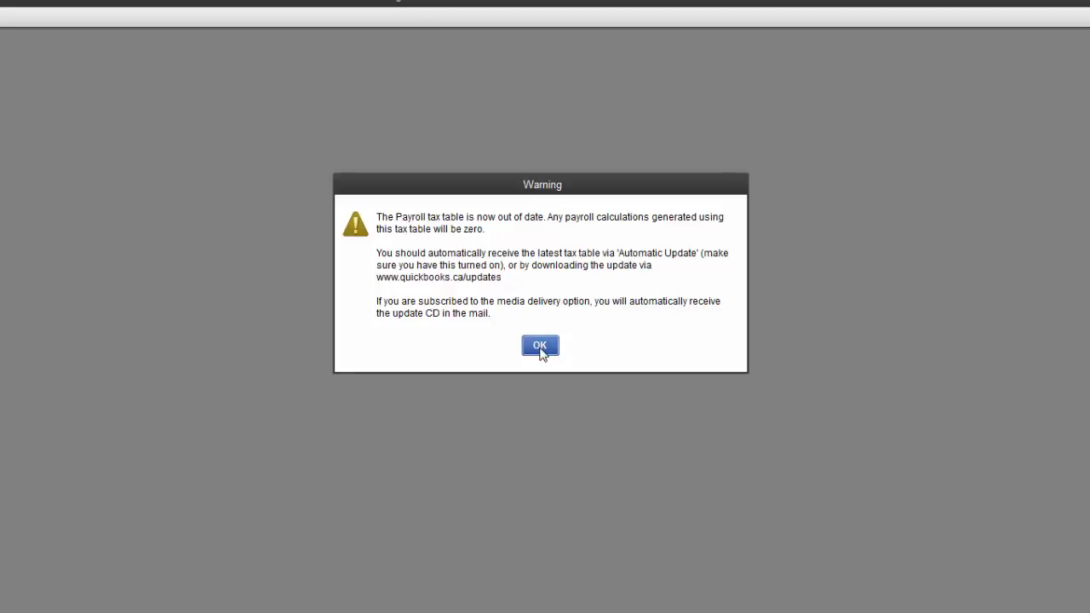
{"action": "left_click", "coordinate": [540, 347]}
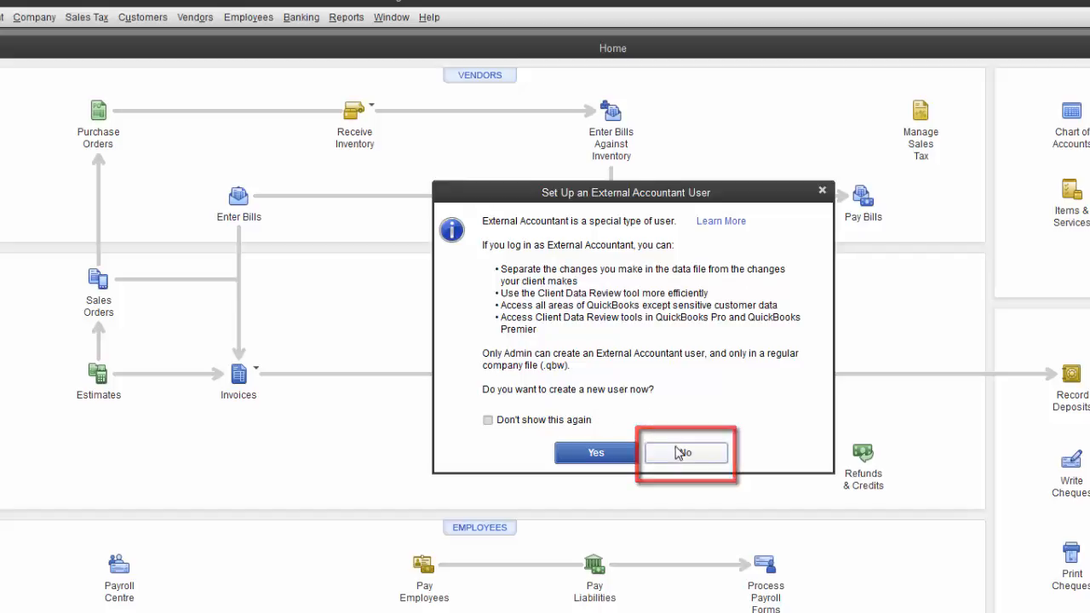
{"action": "left_click", "coordinate": [697, 461]}
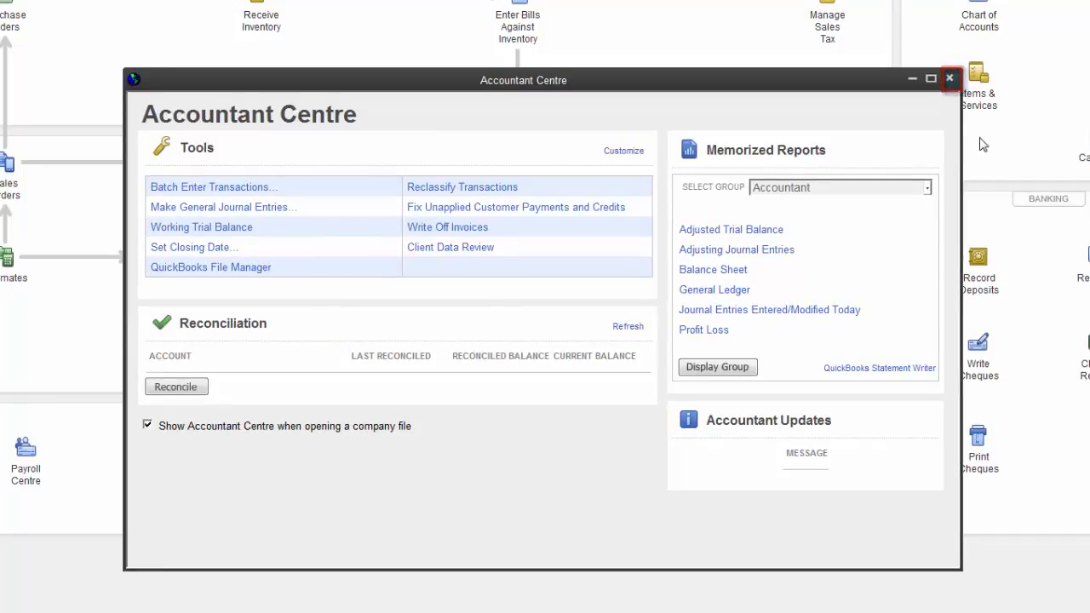
{"action": "left_click", "coordinate": [950, 79]}
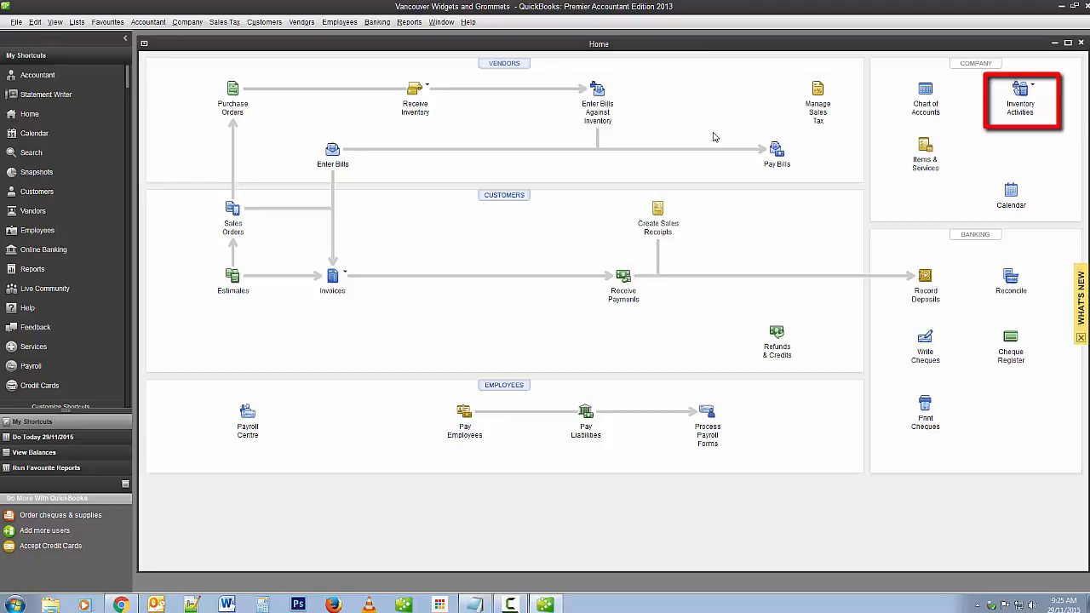
Step: From the Inventory Centre, start Inventory Part item A2 and enable its unit of measure
{"action": "left_click", "coordinate": [1020, 89]}
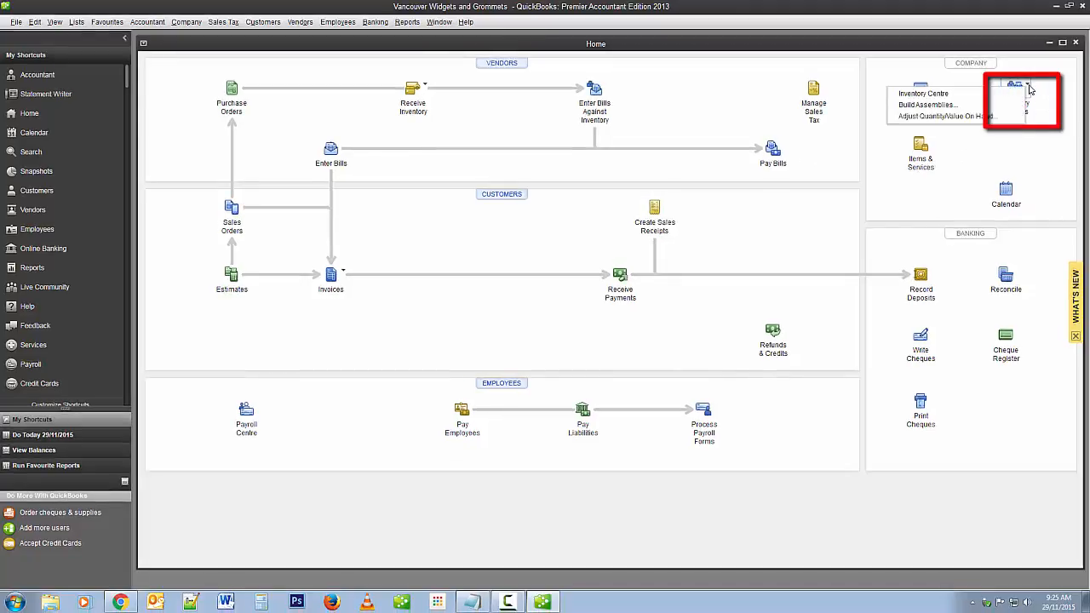
{"action": "left_click", "coordinate": [924, 93]}
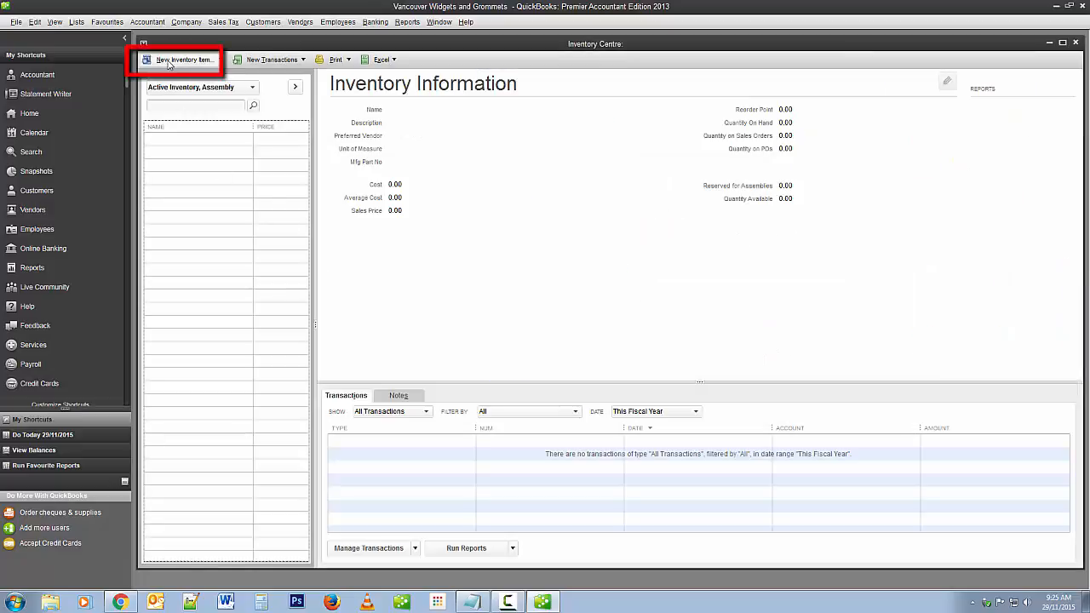
{"action": "left_click", "coordinate": [181, 62]}
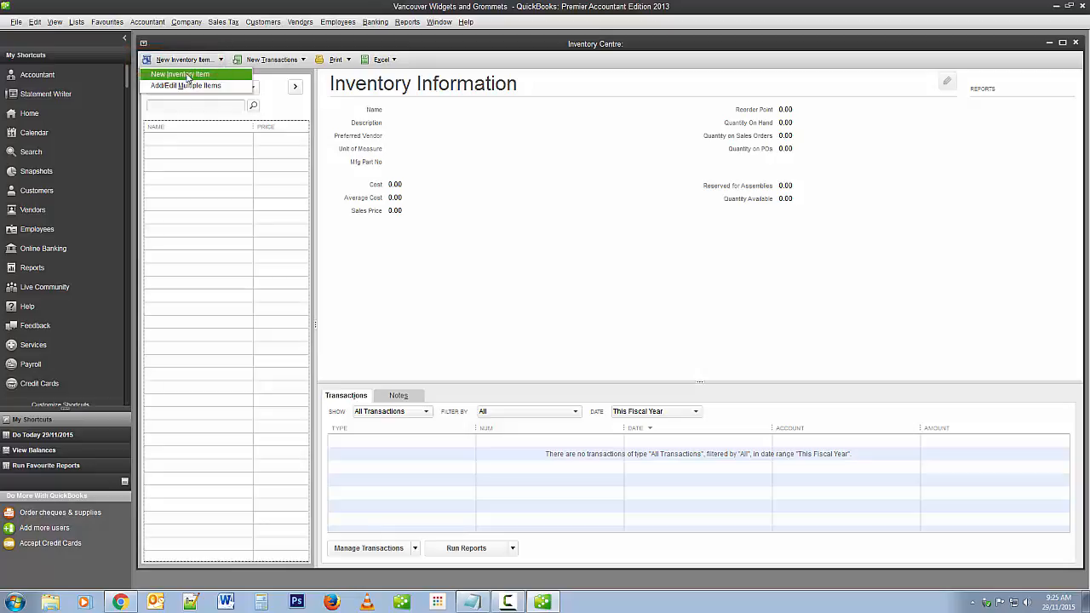
{"action": "left_click", "coordinate": [187, 77]}
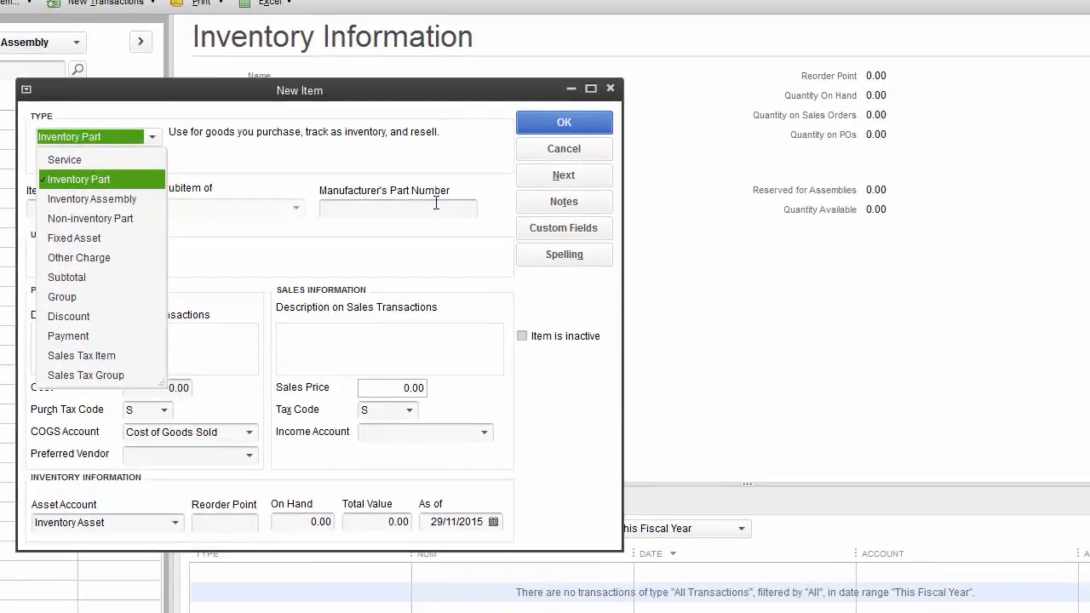
{"action": "left_click", "coordinate": [92, 181]}
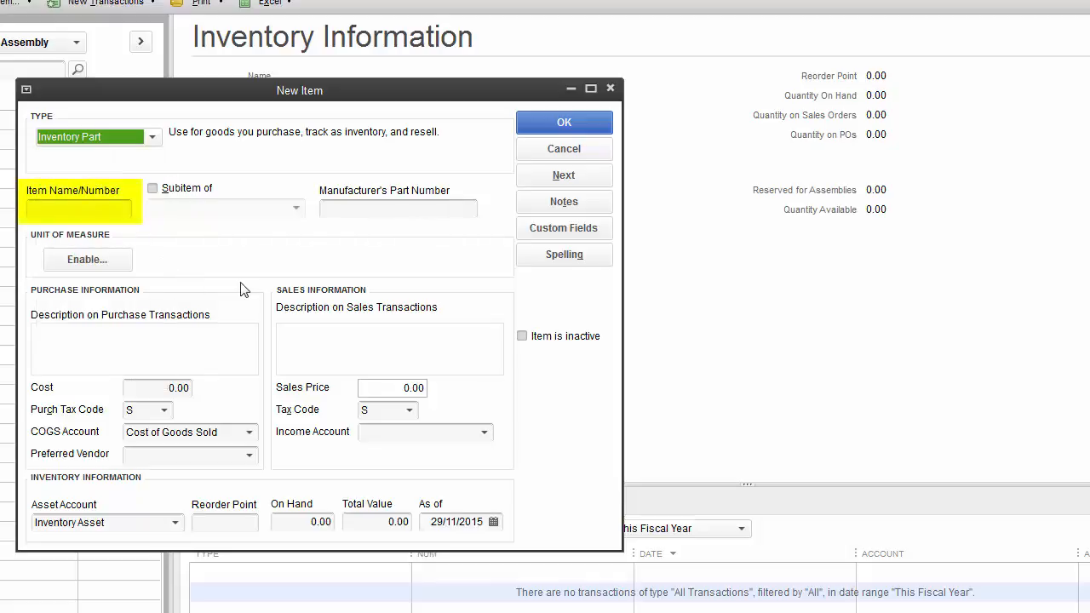
{"action": "left_click", "coordinate": [80, 210]}
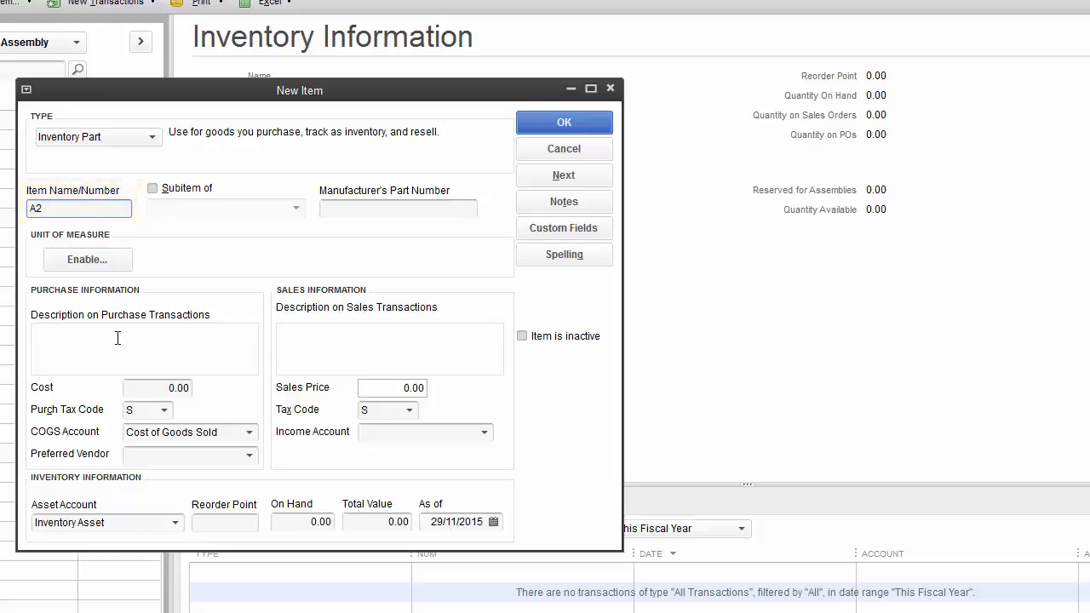
{"action": "left_click", "coordinate": [87, 261]}
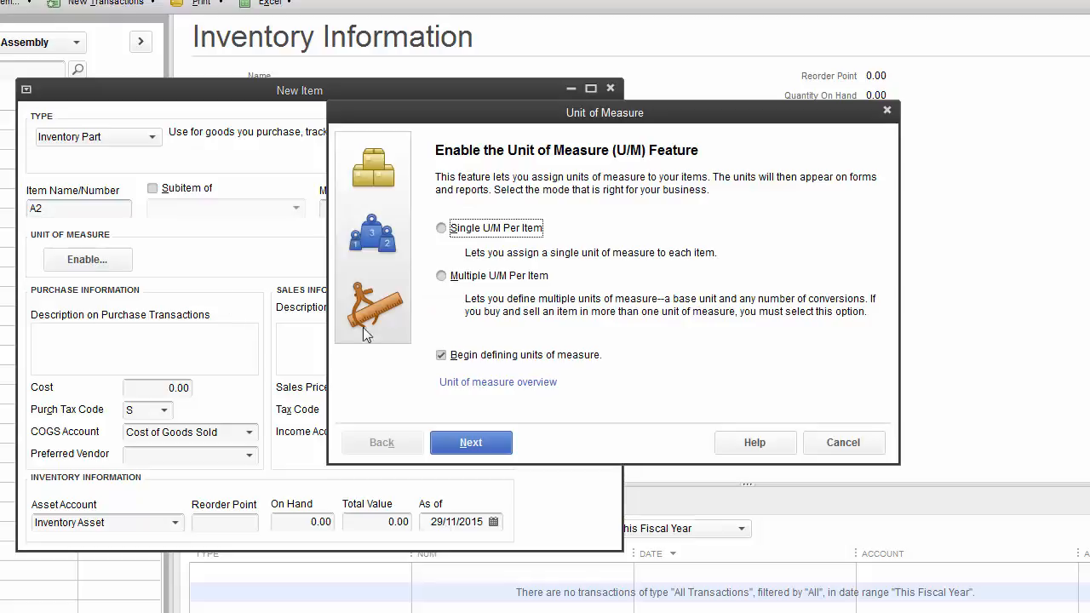
Step: Give item A2 a single count-based unit of measure, Each (ea)
{"action": "left_click", "coordinate": [442, 228]}
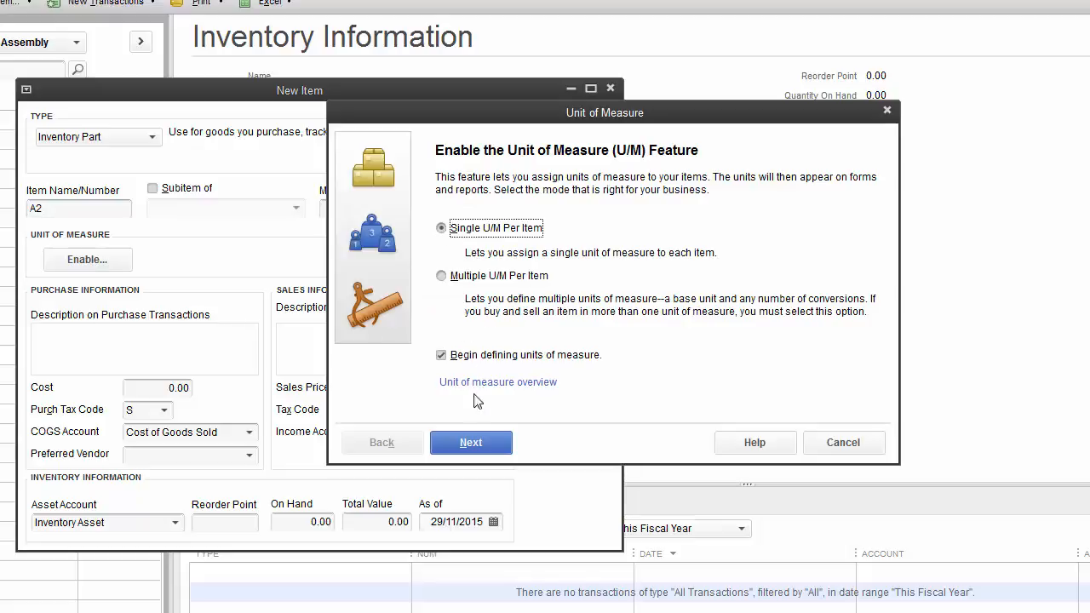
{"action": "left_click", "coordinate": [470, 444]}
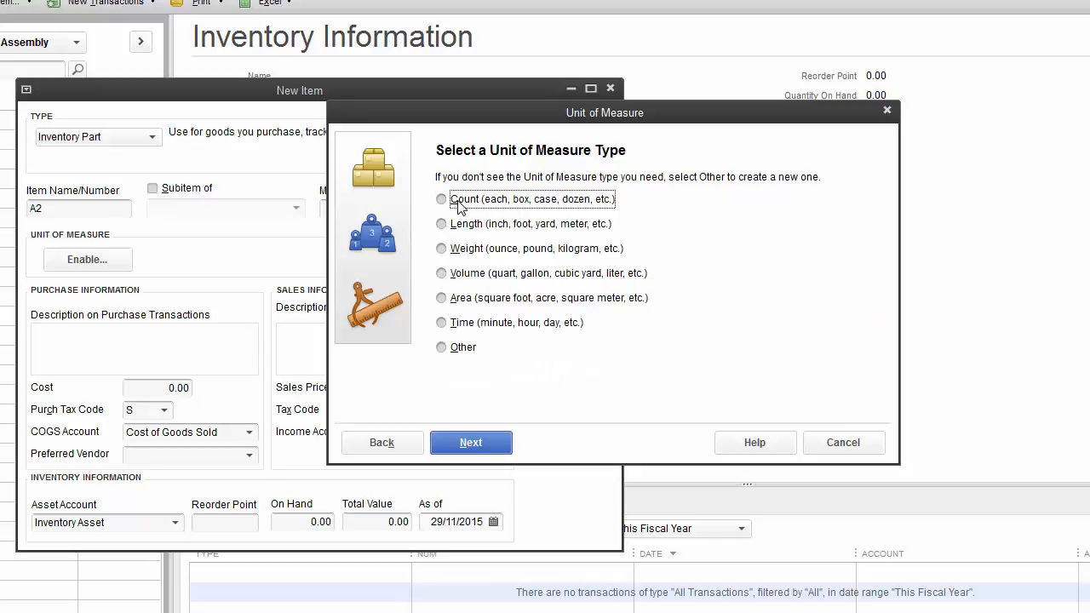
{"action": "left_click", "coordinate": [441, 200]}
{"action": "left_click", "coordinate": [473, 444]}
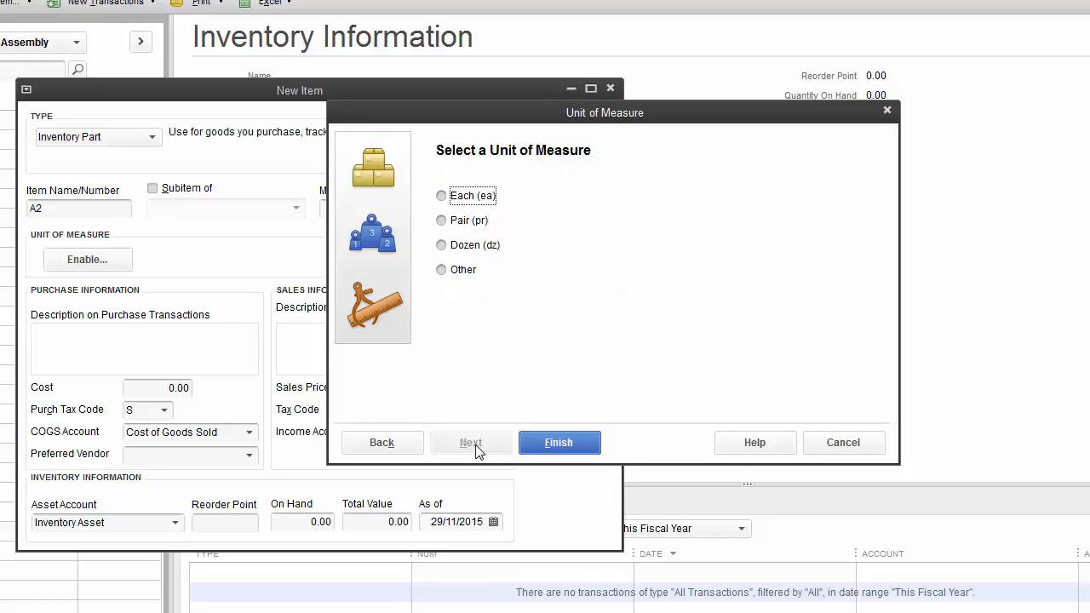
{"action": "left_click", "coordinate": [445, 200]}
{"action": "left_click", "coordinate": [556, 443]}
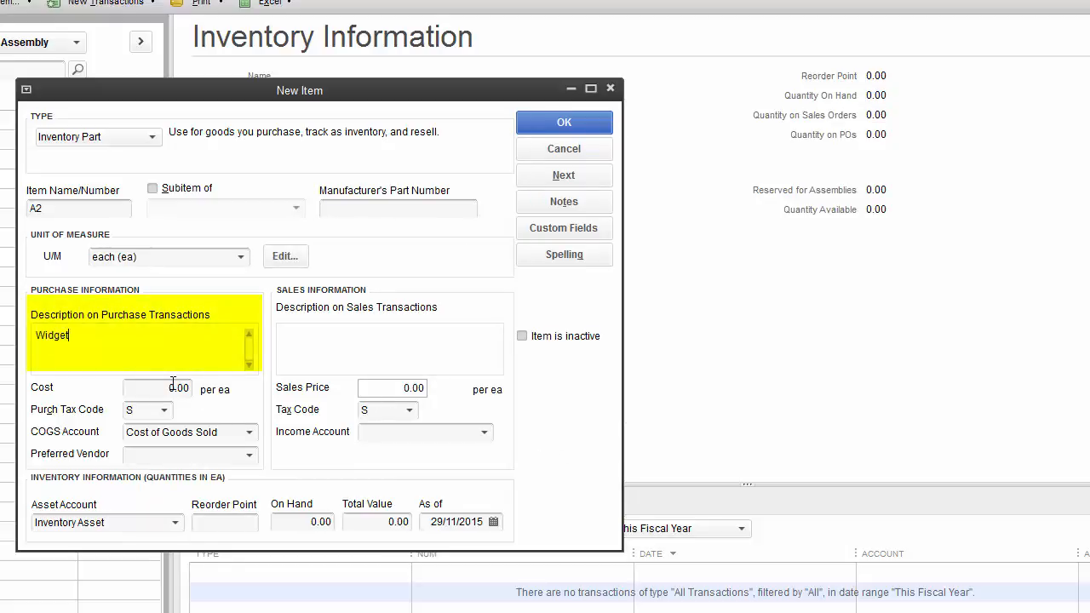
Step: Enter a 7.50 cost for A2 with Cost of Goods Sold as its COGS account
{"action": "left_click", "coordinate": [172, 384]}
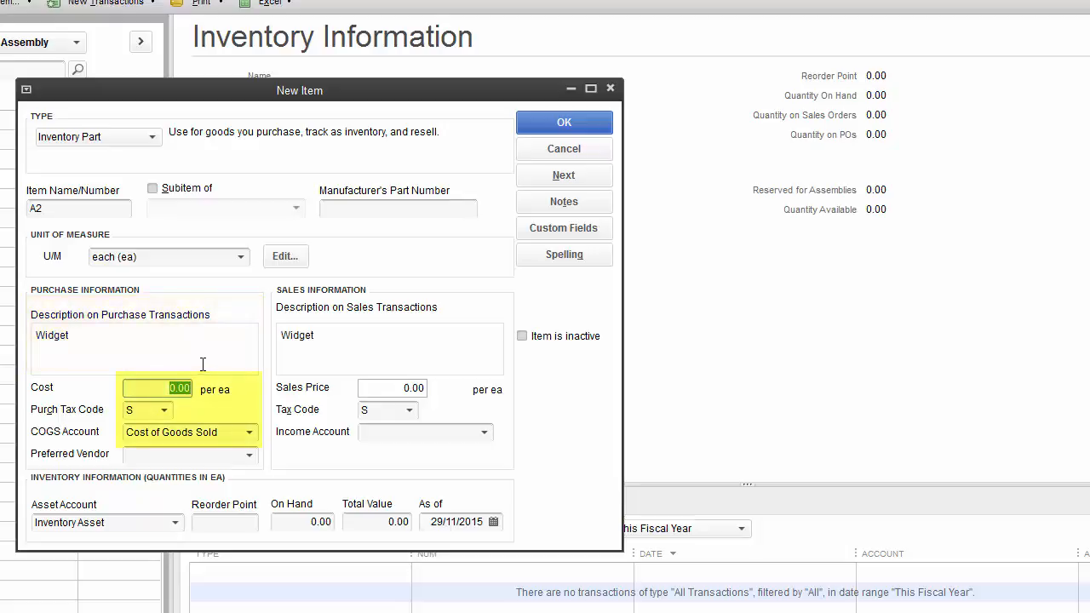
{"action": "type", "text": "7"}
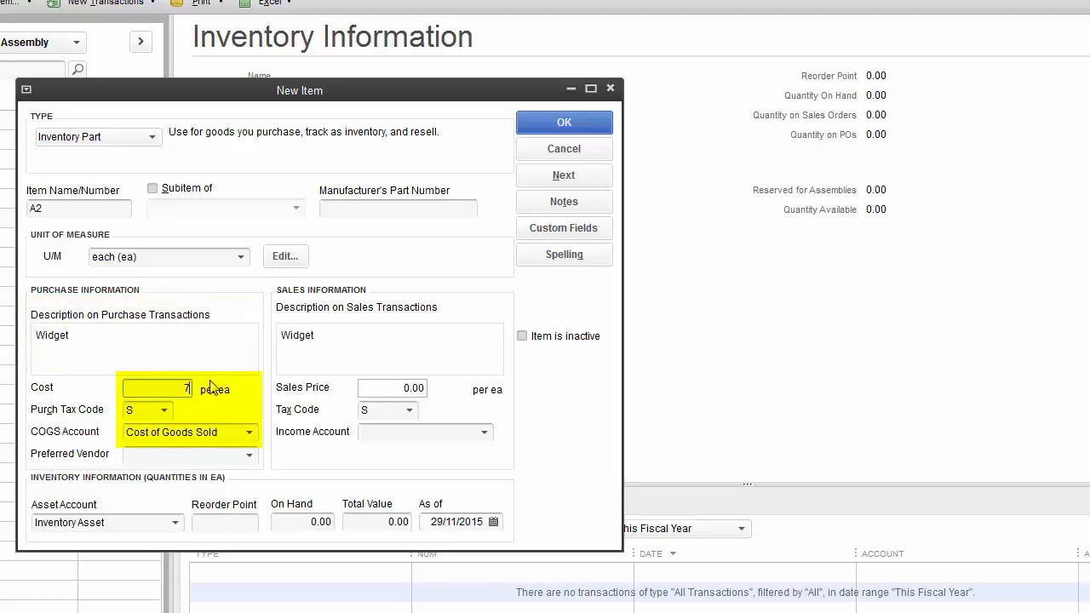
{"action": "type", "text": ".5"}
{"action": "key", "text": "Tab"}
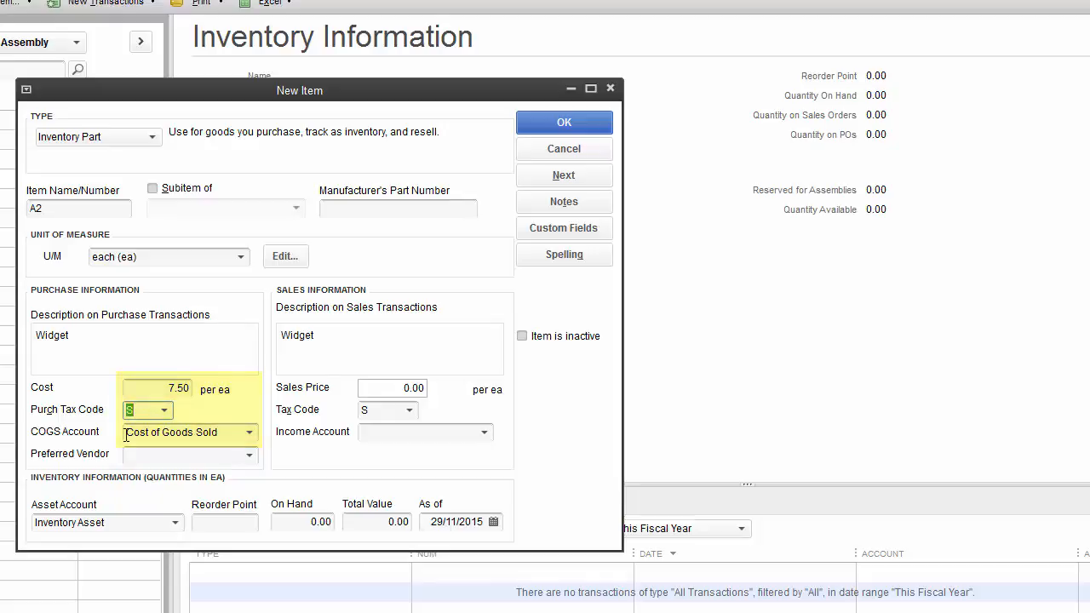
{"action": "left_click", "coordinate": [250, 434]}
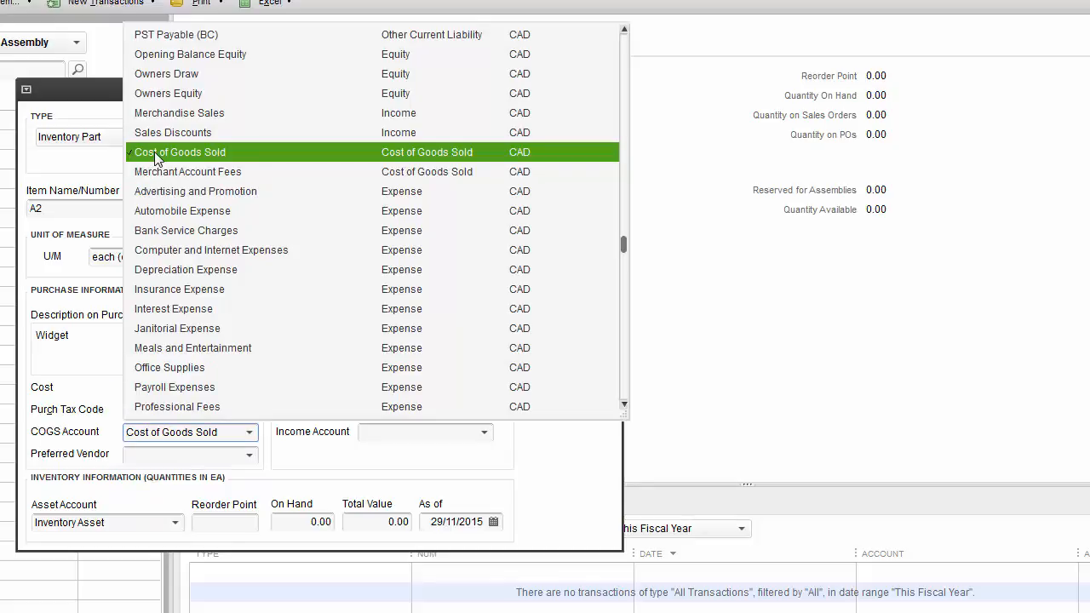
{"action": "left_click", "coordinate": [154, 151]}
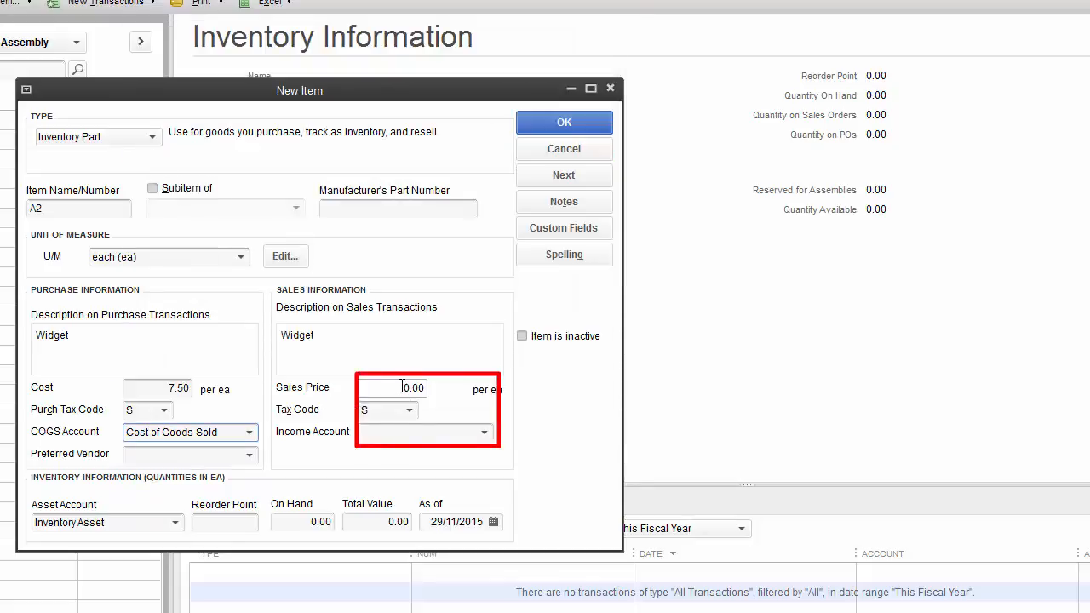
Step: Set a 10.00 sales price with Merchandise Sales income and Inventory Asset accounts, then save A2
{"action": "left_click_drag", "start_coordinate": [403, 386], "coordinate": [425, 387]}
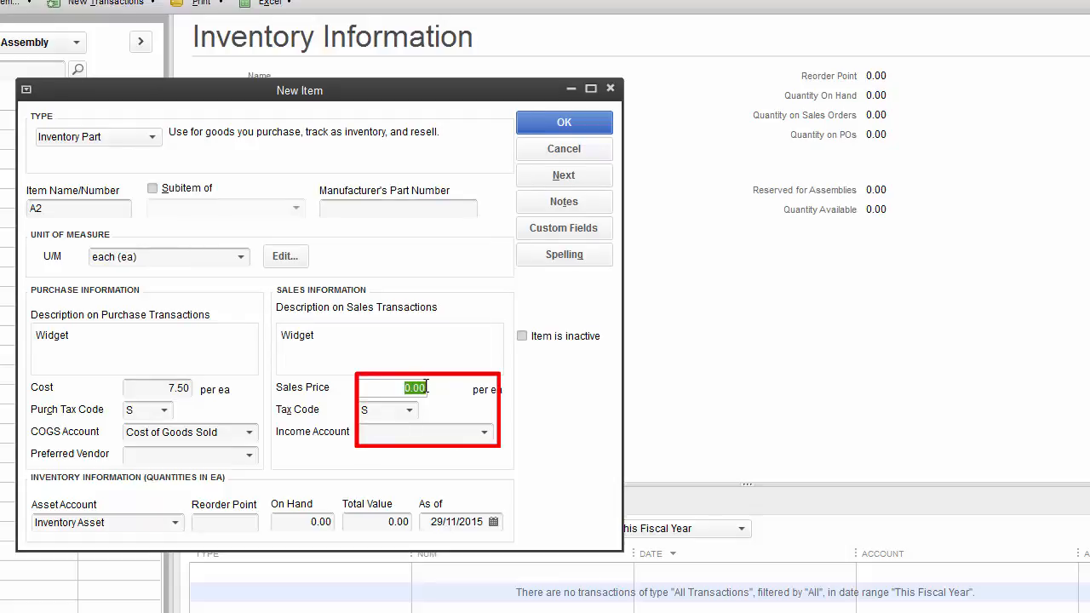
{"action": "type", "text": "10"}
{"action": "left_click", "coordinate": [468, 432]}
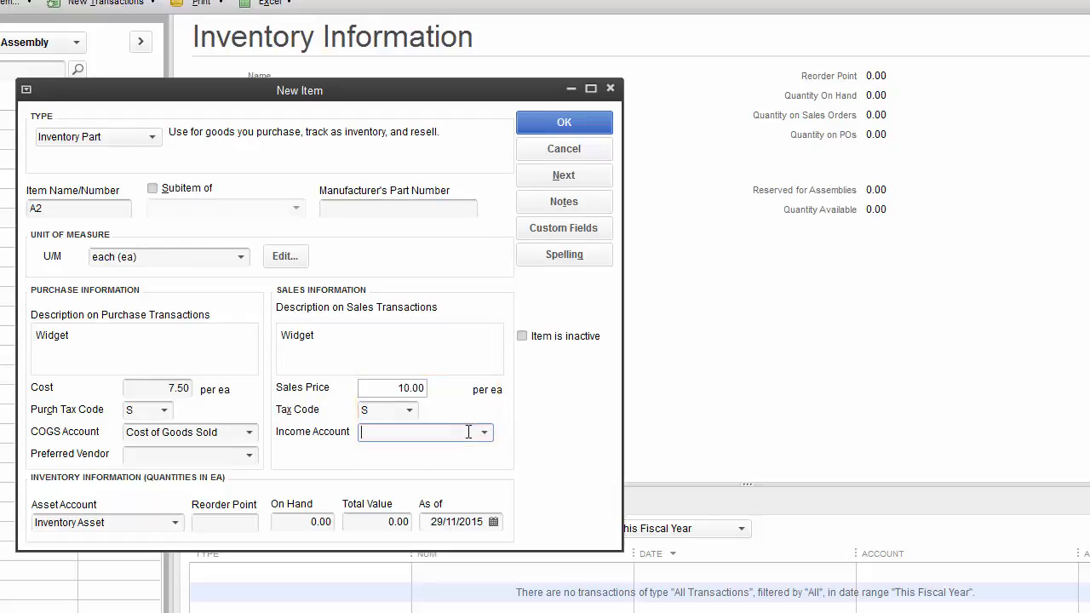
{"action": "left_click", "coordinate": [484, 432]}
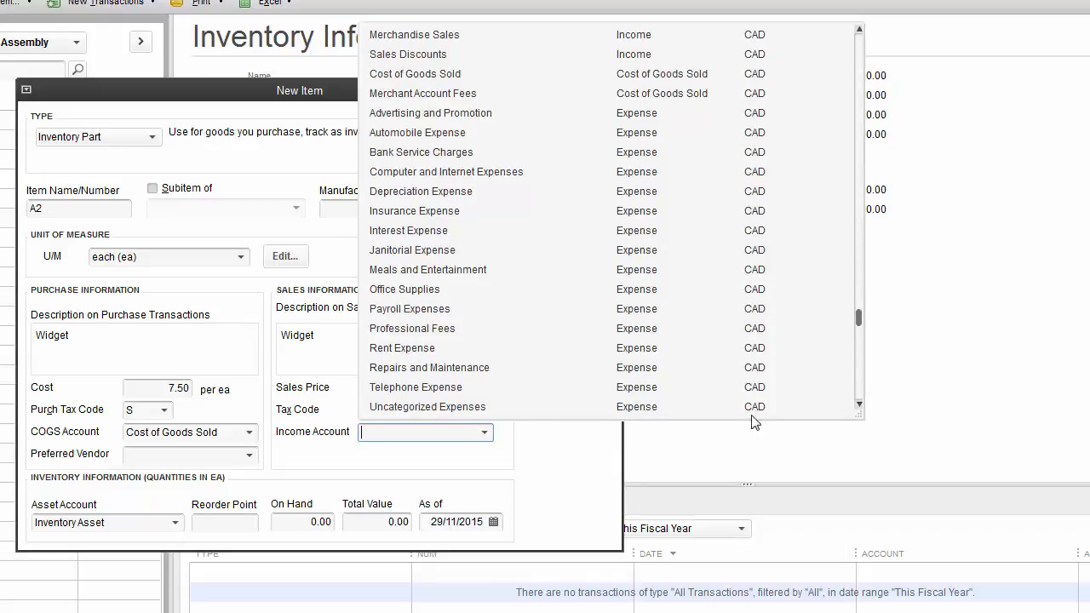
{"action": "left_click", "coordinate": [415, 39]}
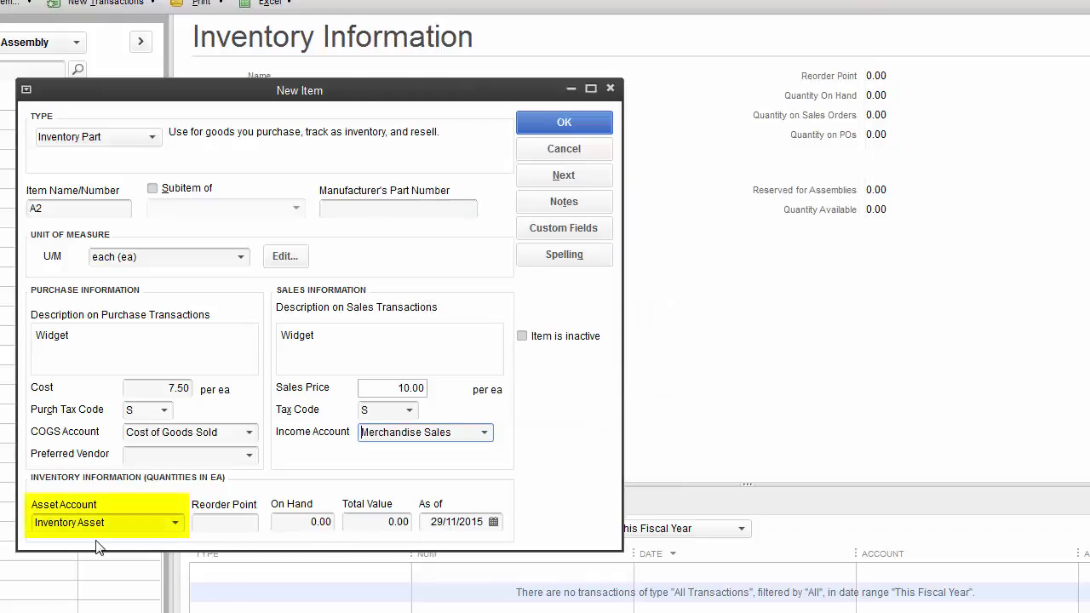
{"action": "left_click", "coordinate": [176, 526]}
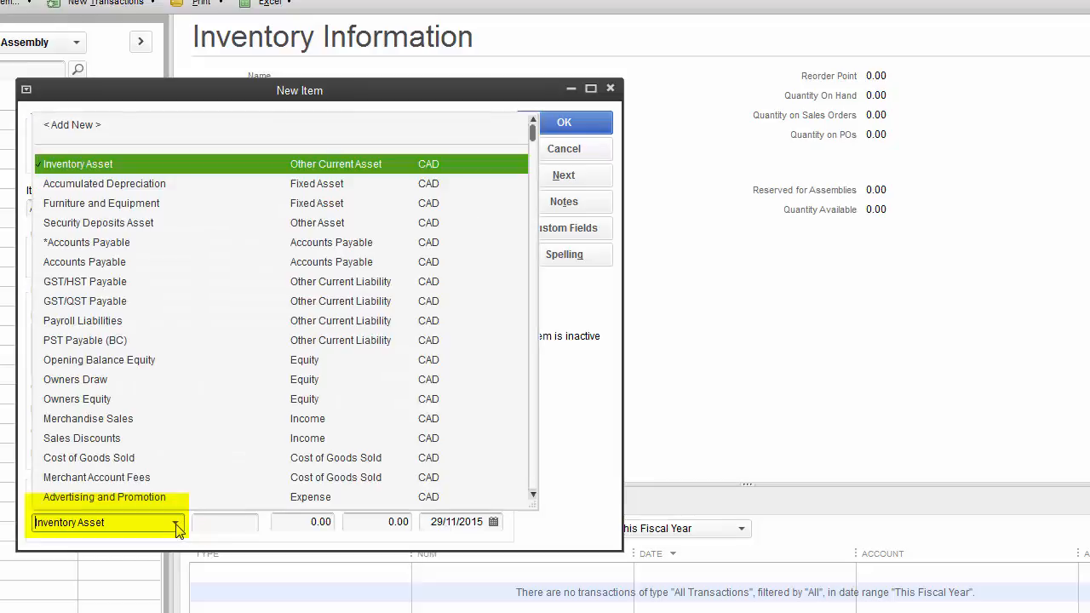
{"action": "left_click", "coordinate": [136, 168]}
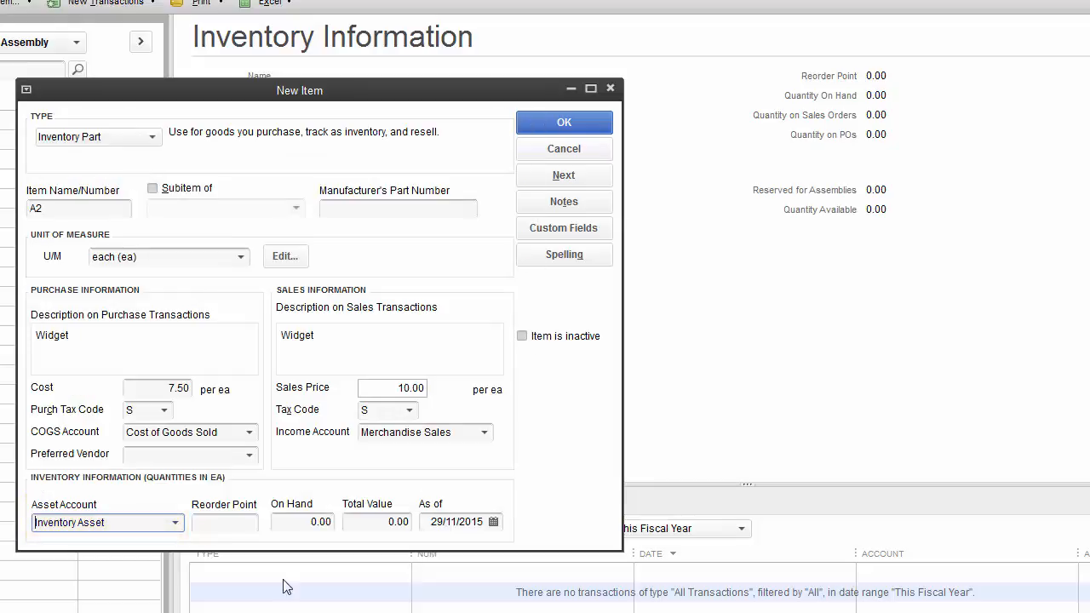
{"action": "left_click", "coordinate": [564, 176]}
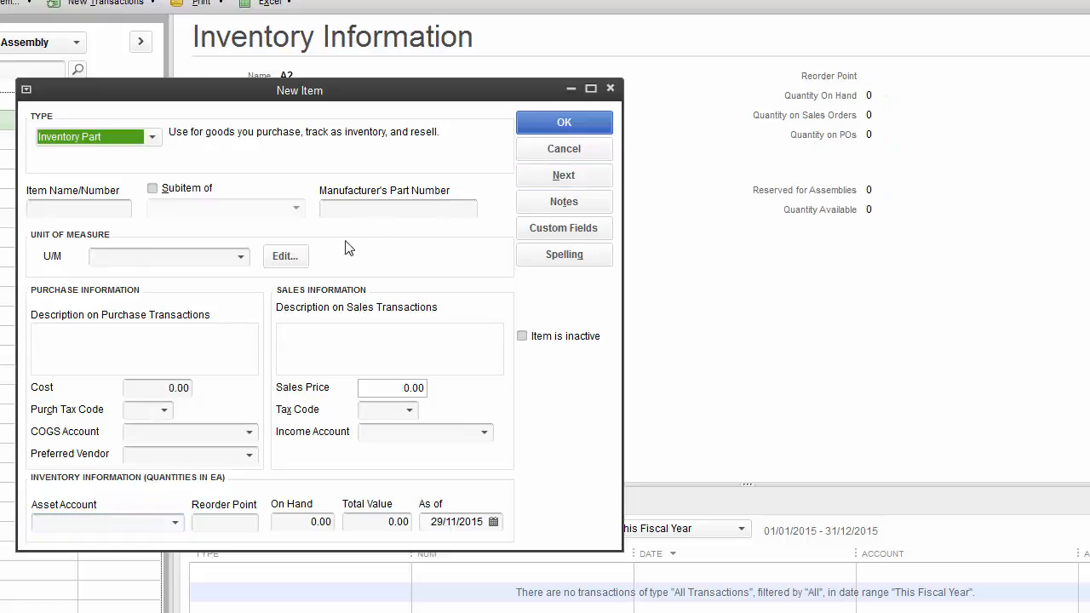
Step: Enter item A4, Grommet, measured in each (ea), with a cost of 12.50
{"action": "left_click", "coordinate": [95, 212]}
{"action": "type", "text": "A"}
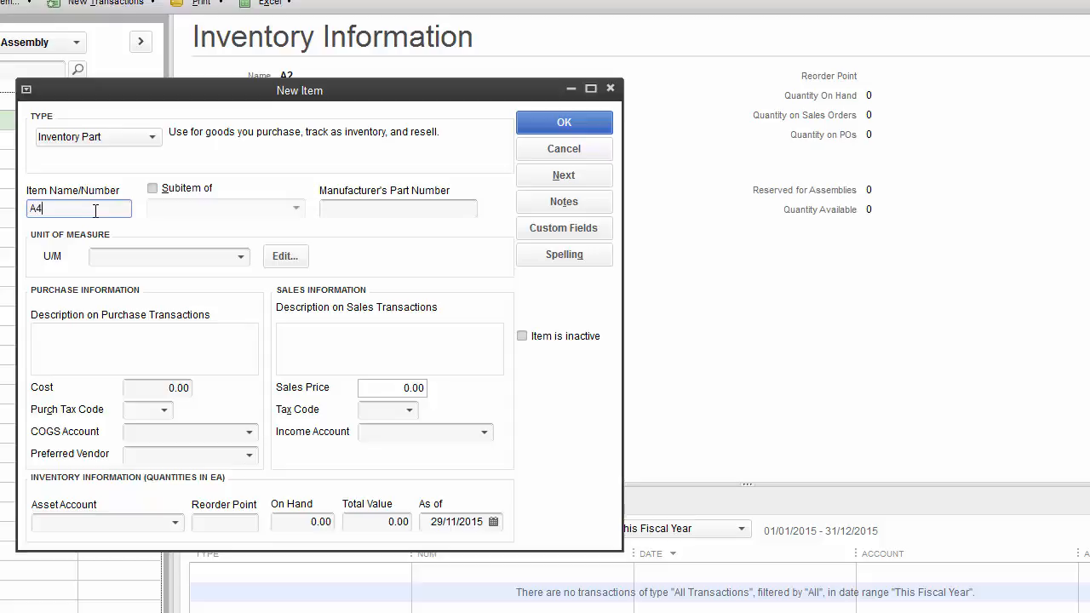
{"action": "type", "text": "4"}
{"action": "left_click", "coordinate": [188, 260]}
{"action": "left_click", "coordinate": [240, 259]}
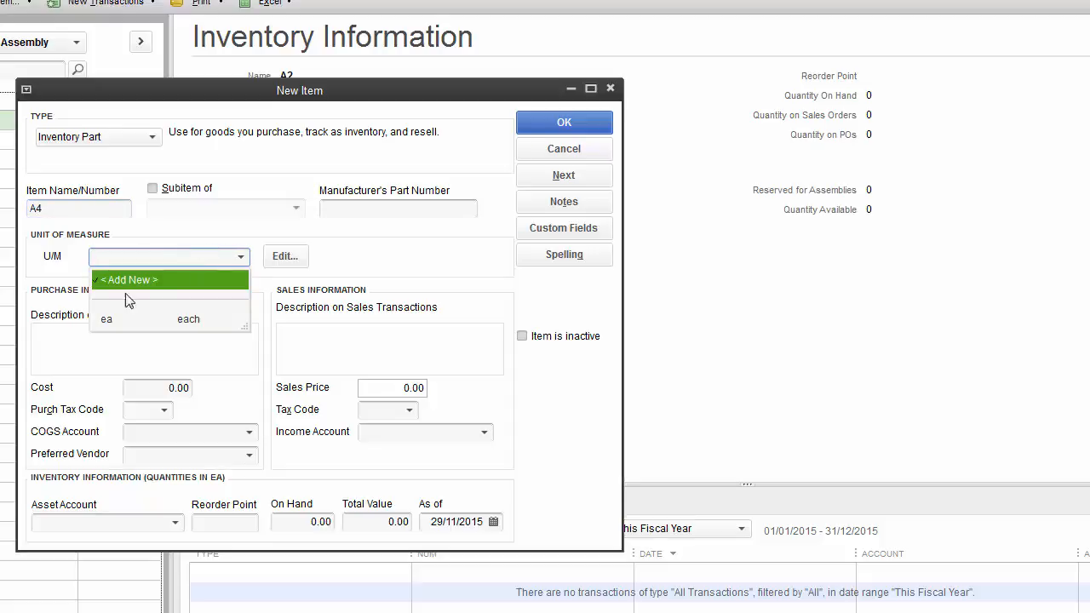
{"action": "left_click", "coordinate": [105, 324]}
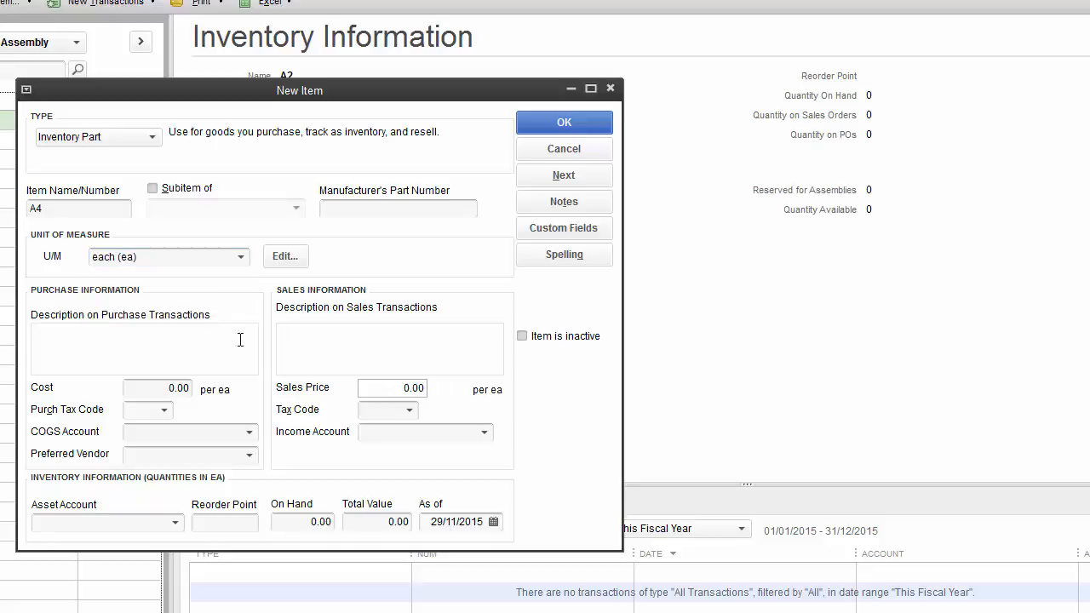
{"action": "left_click", "coordinate": [184, 335]}
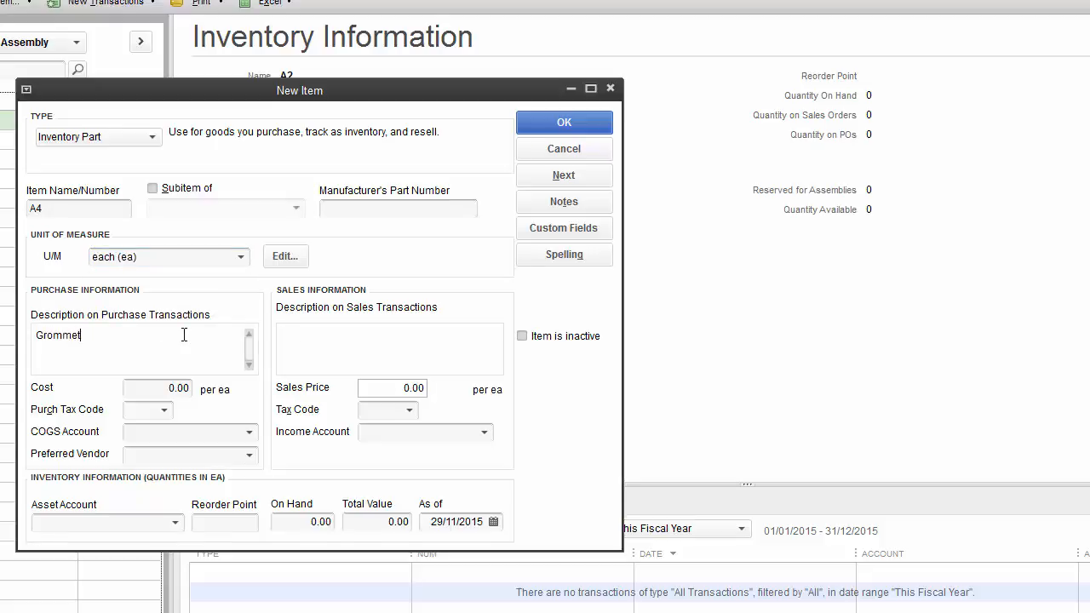
{"action": "key", "text": "Tab"}
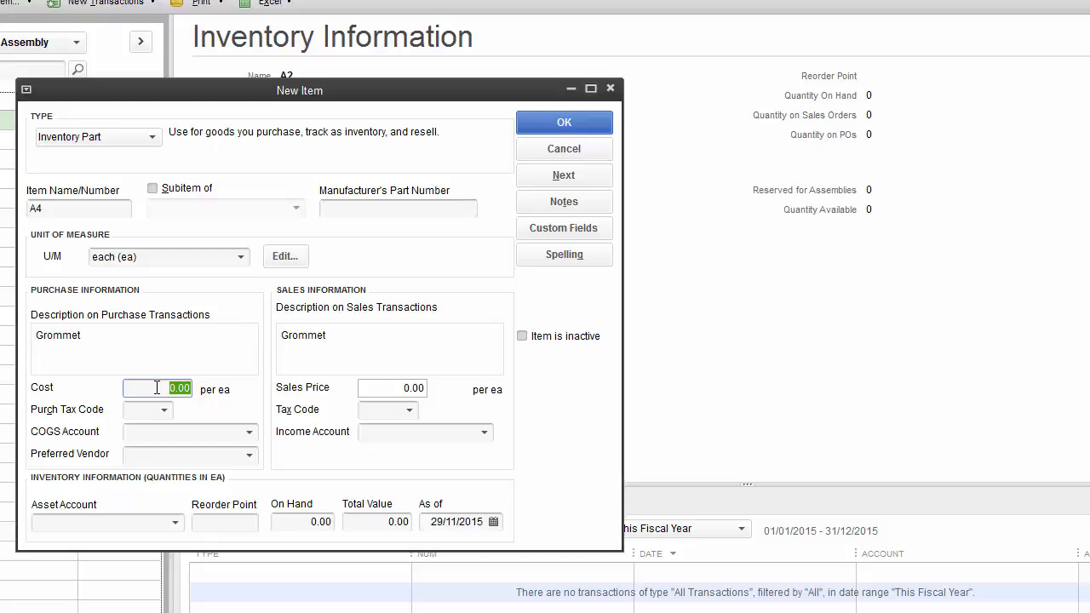
{"action": "type", "text": "12.5"}
Step: Assign Cost of Goods Sold, Merchandise Sales and Inventory Asset accounts to A4
{"action": "left_click", "coordinate": [174, 431]}
{"action": "left_click", "coordinate": [252, 50]}
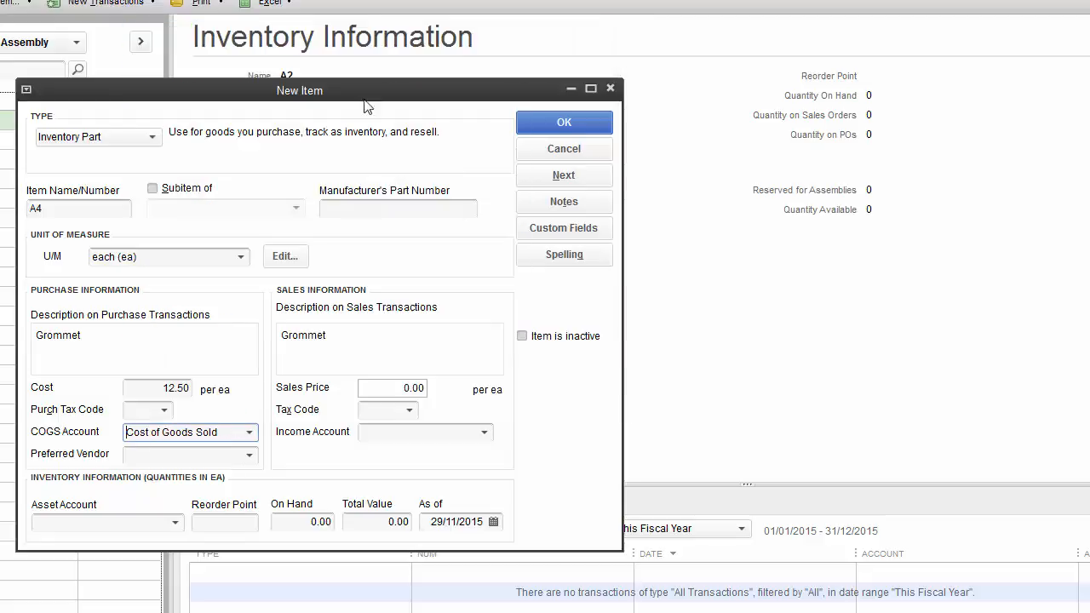
{"action": "left_click", "coordinate": [485, 433]}
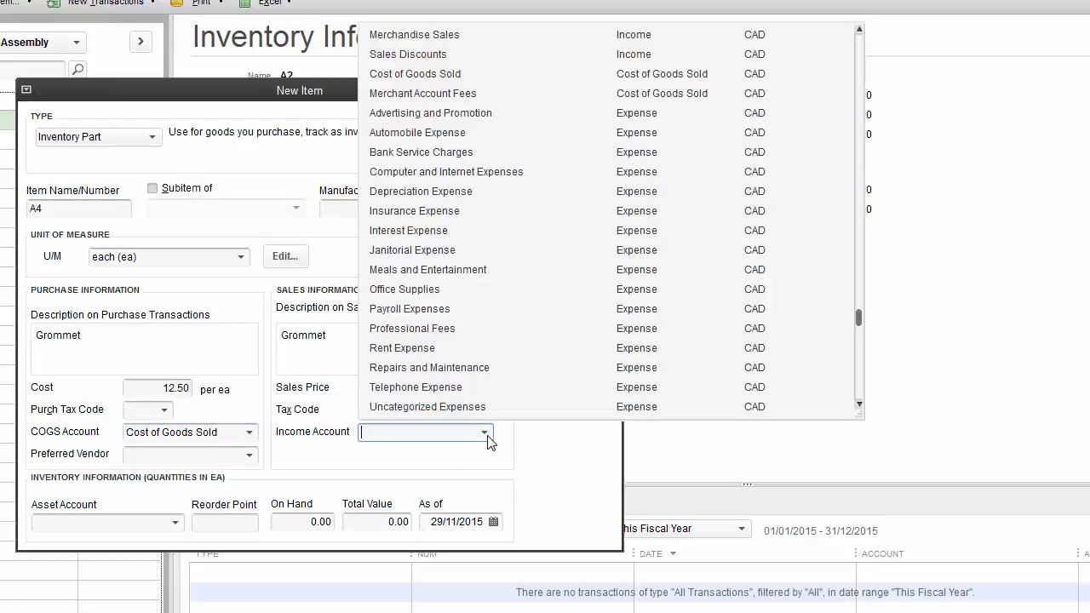
{"action": "left_click", "coordinate": [447, 35]}
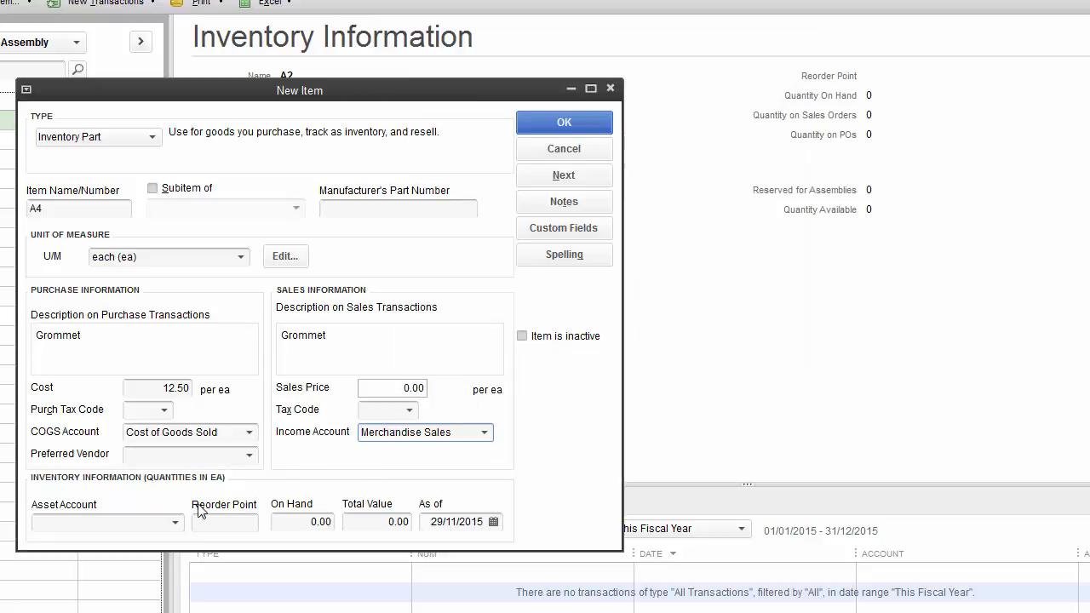
{"action": "left_click", "coordinate": [176, 523]}
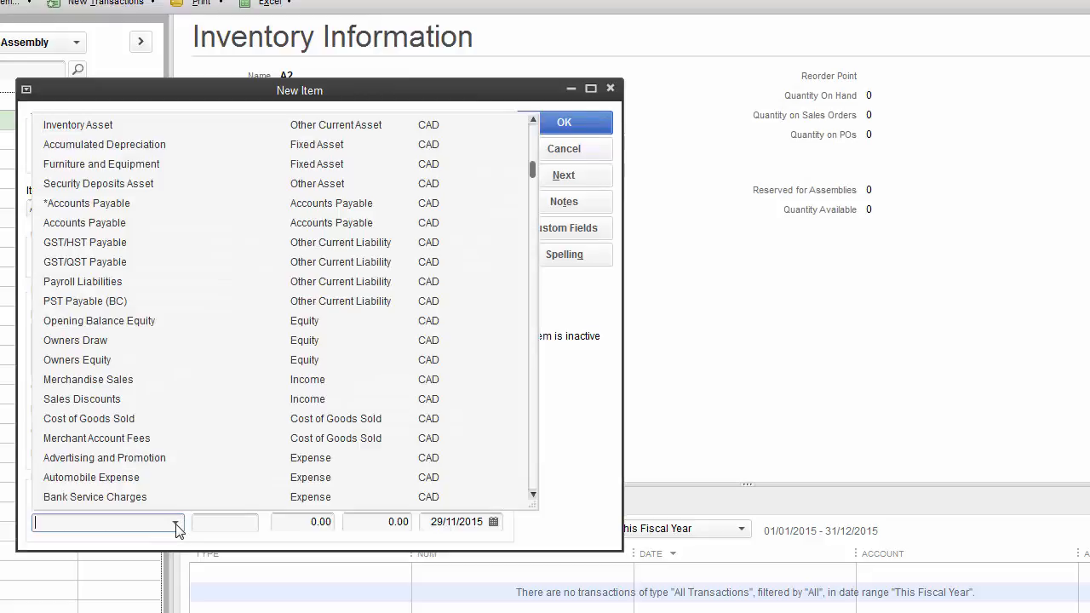
{"action": "left_click", "coordinate": [85, 125]}
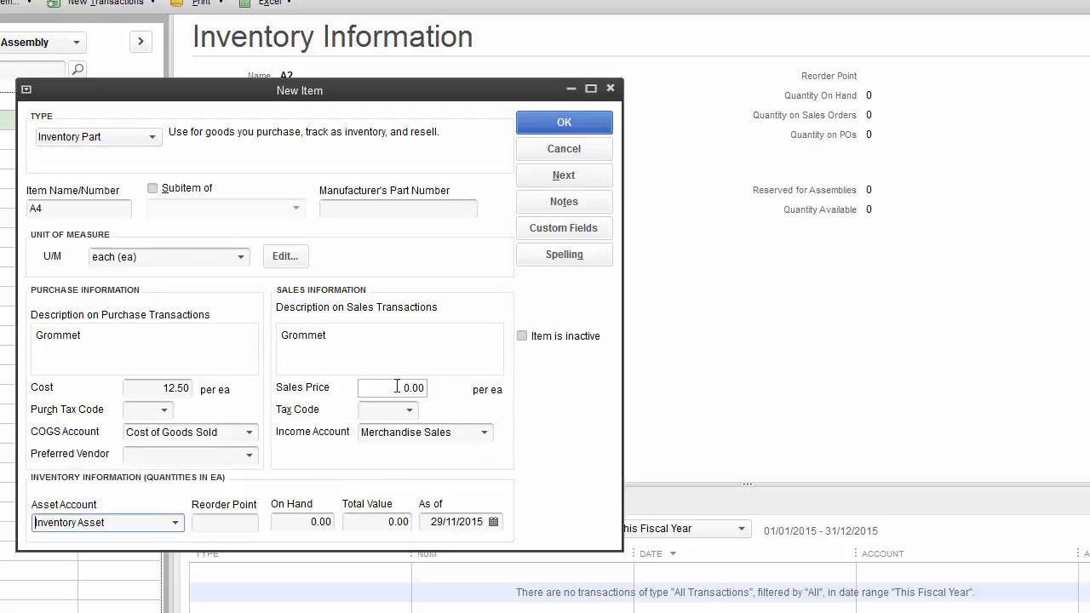
Step: Set A4's sales price to 15.00 with S tax codes on purchases and sales, and save it
{"action": "left_click_drag", "start_coordinate": [407, 388], "coordinate": [441, 388]}
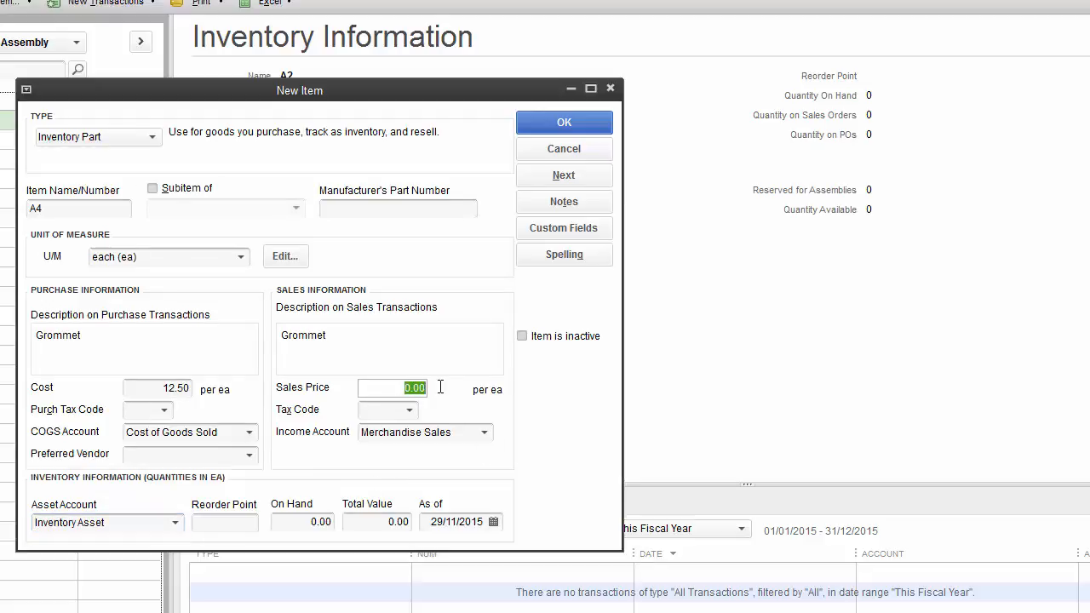
{"action": "type", "text": "15"}
{"action": "key", "text": "Tab"}
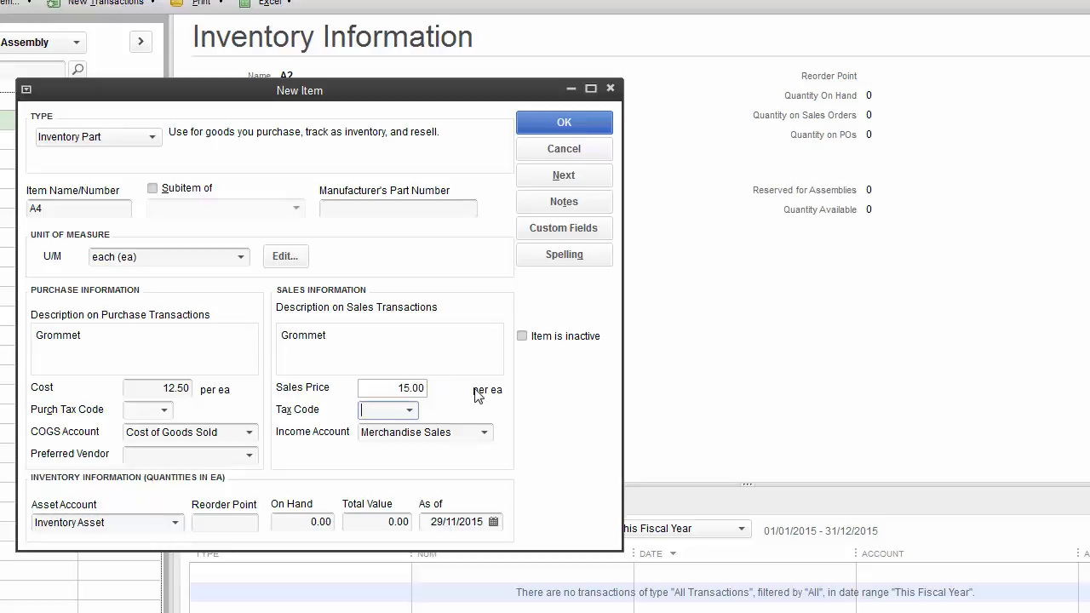
{"action": "left_click", "coordinate": [166, 412]}
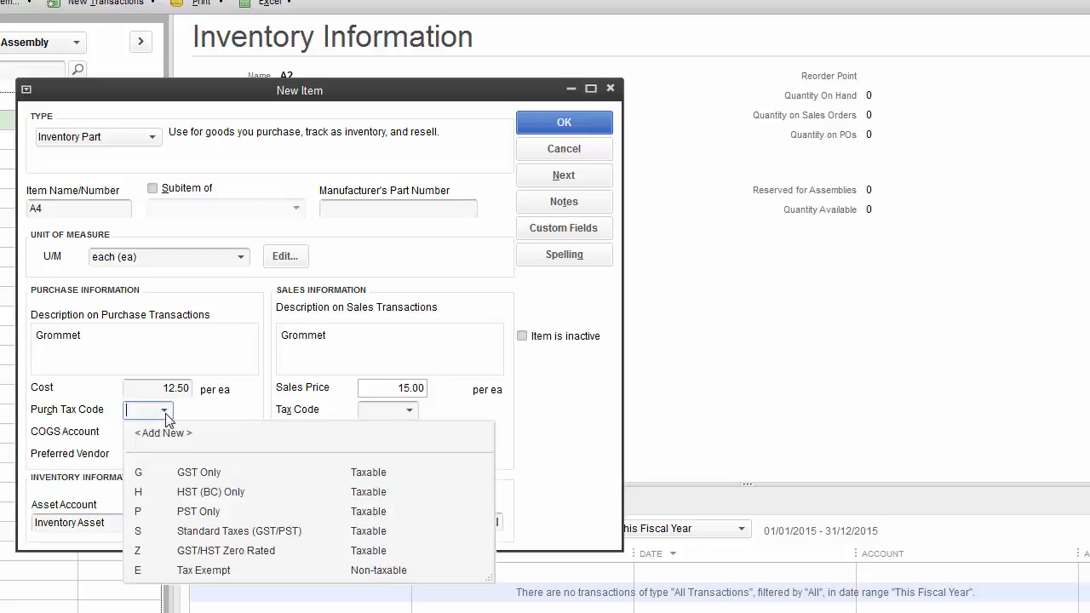
{"action": "left_click", "coordinate": [212, 526]}
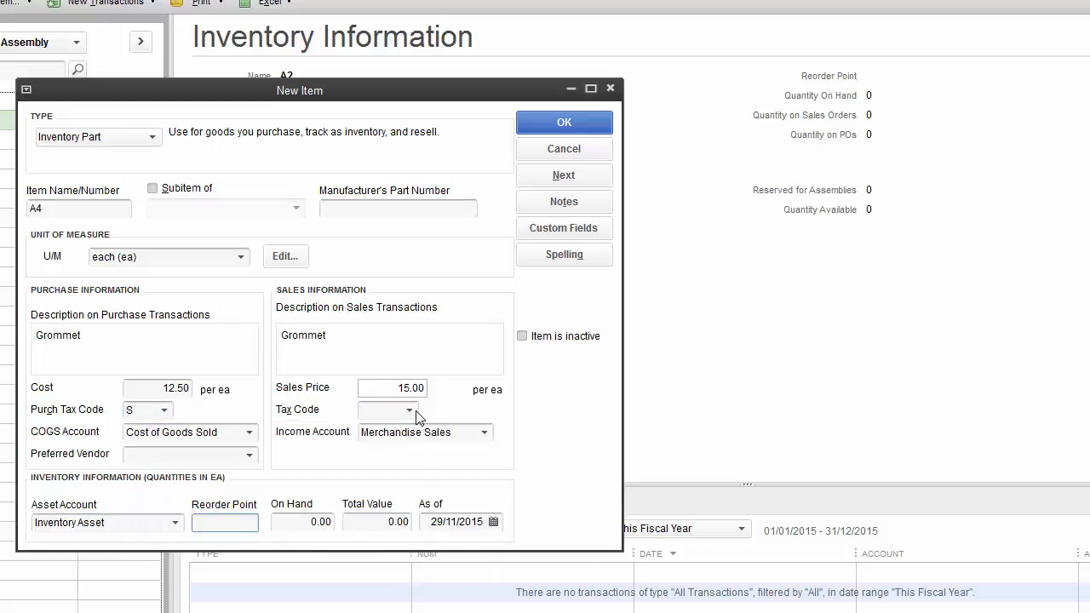
{"action": "left_click", "coordinate": [415, 411]}
{"action": "left_click", "coordinate": [441, 533]}
{"action": "left_click", "coordinate": [566, 123]}
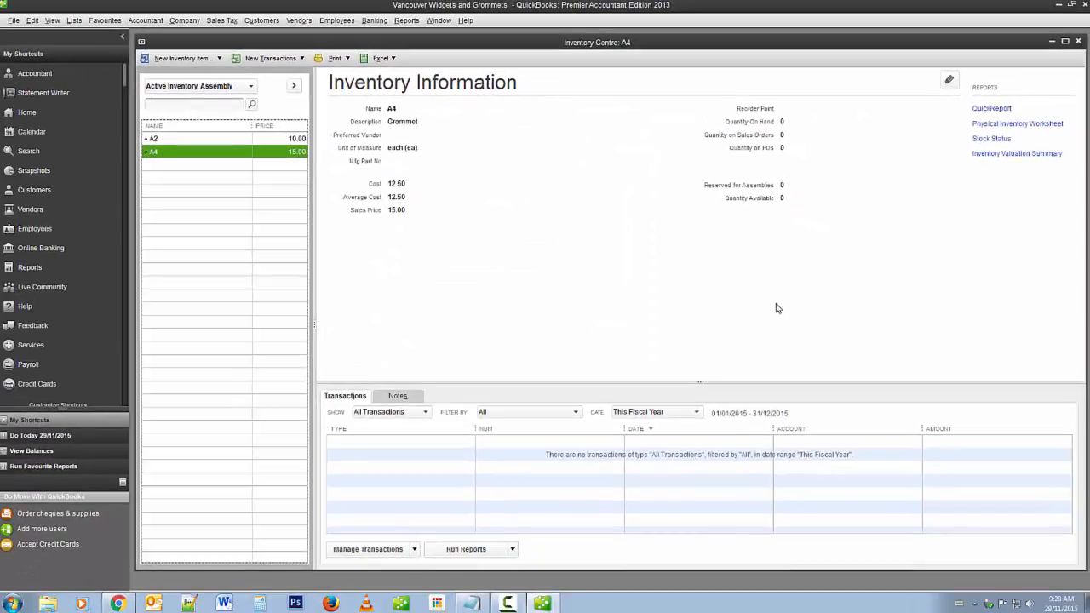
Step: Close the Inventory Centre and start a New Customer from the Customer Centre
{"action": "key", "text": "Up"}
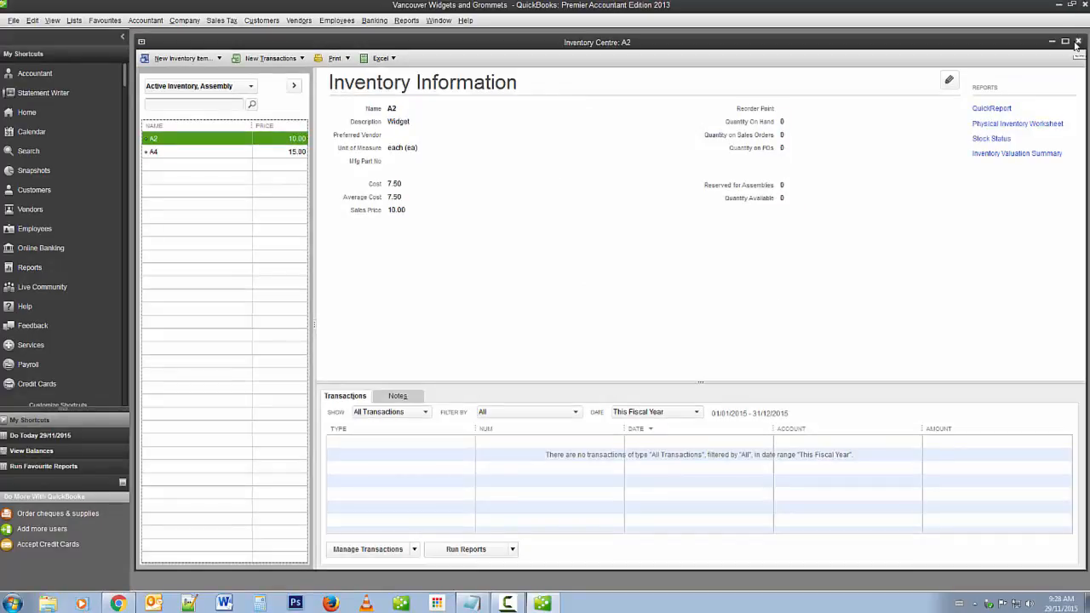
{"action": "left_click", "coordinate": [1080, 43]}
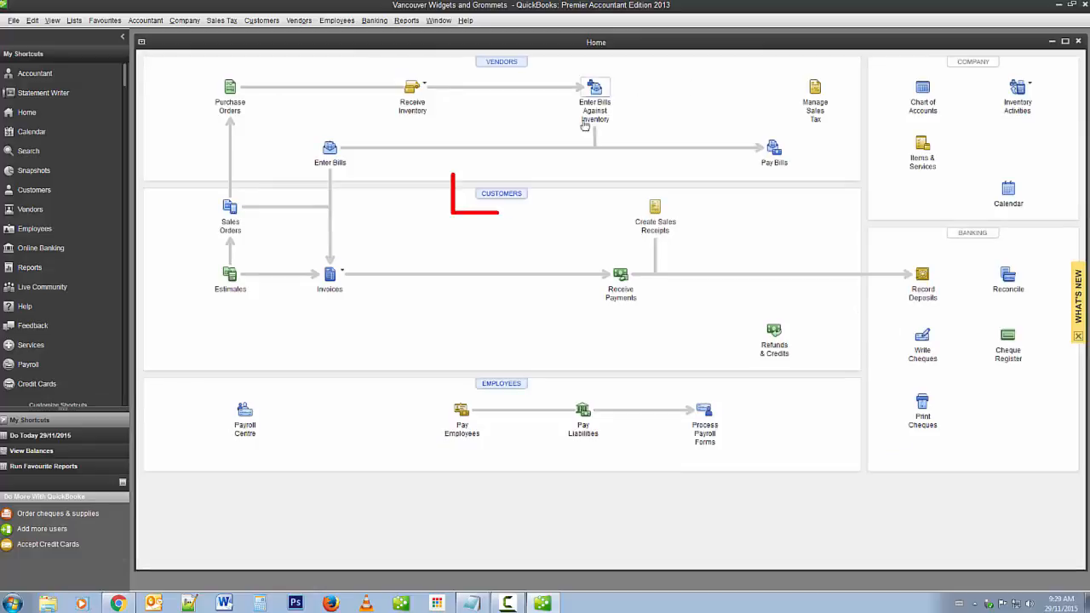
{"action": "left_click", "coordinate": [502, 194]}
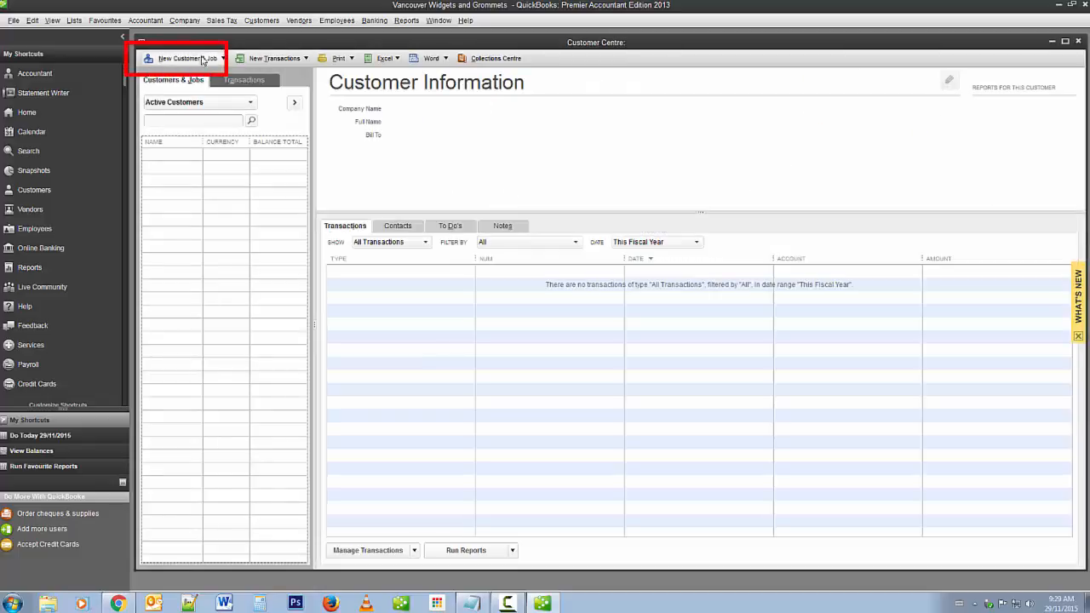
{"action": "left_click", "coordinate": [203, 60]}
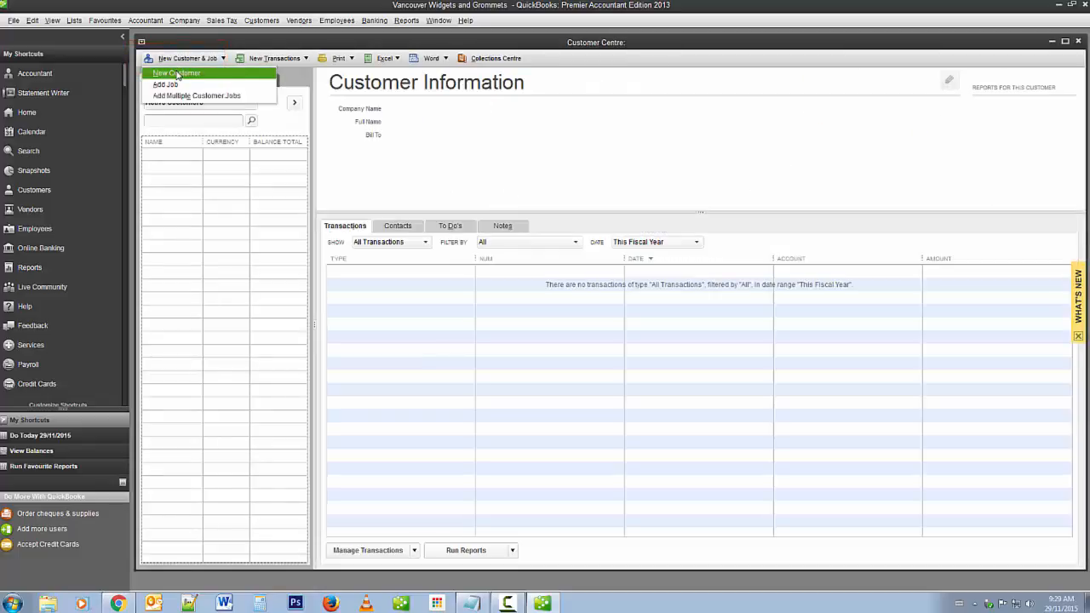
{"action": "left_click", "coordinate": [177, 74]}
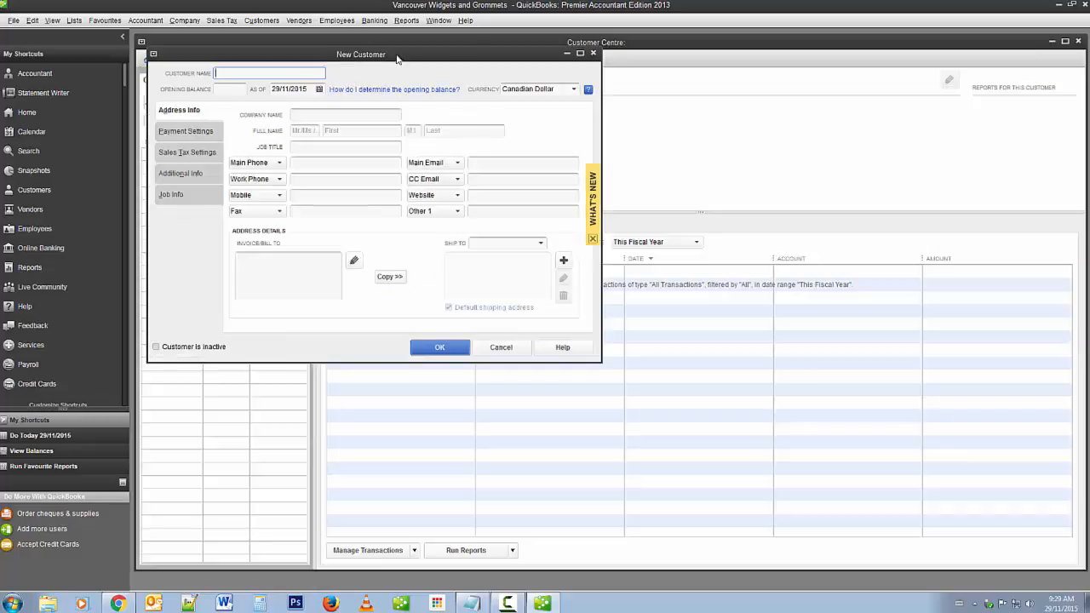
Step: Enter Vancouver Accessories as the company name and fill in its main phone number
{"action": "left_click_drag", "start_coordinate": [397, 58], "coordinate": [550, 176]}
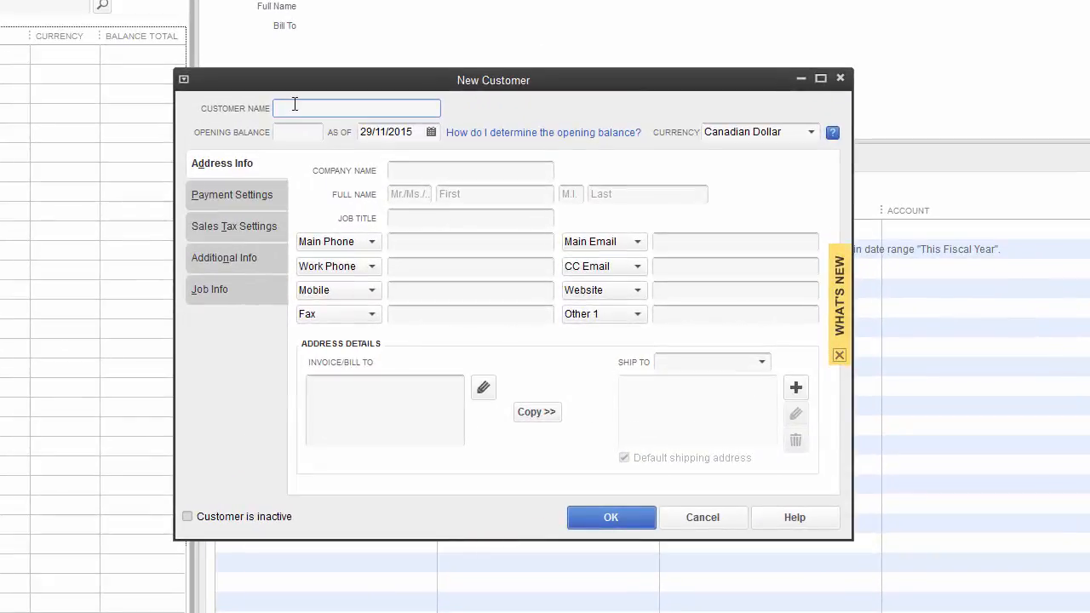
{"action": "left_click", "coordinate": [444, 165]}
{"action": "type", "text": "Vancouver Accessories"}
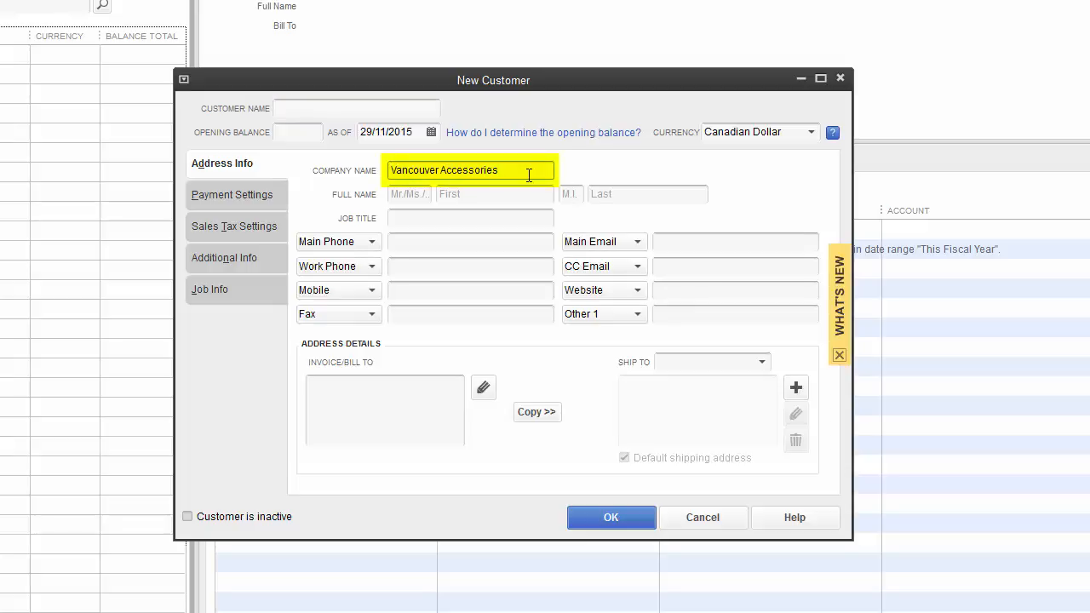
{"action": "left_click", "coordinate": [473, 241]}
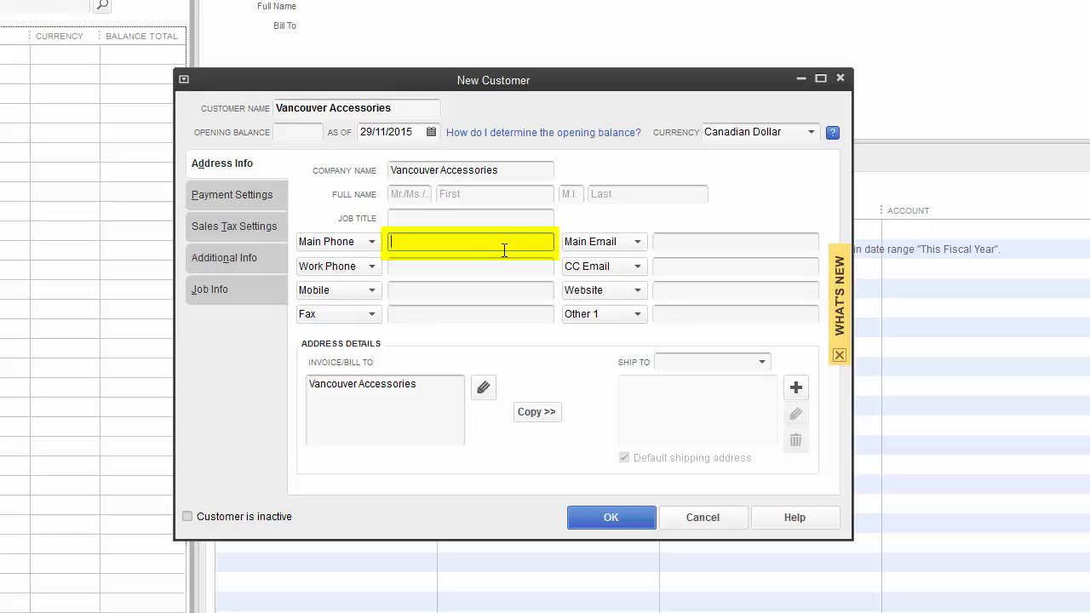
{"action": "type", "text": "6045551234"}
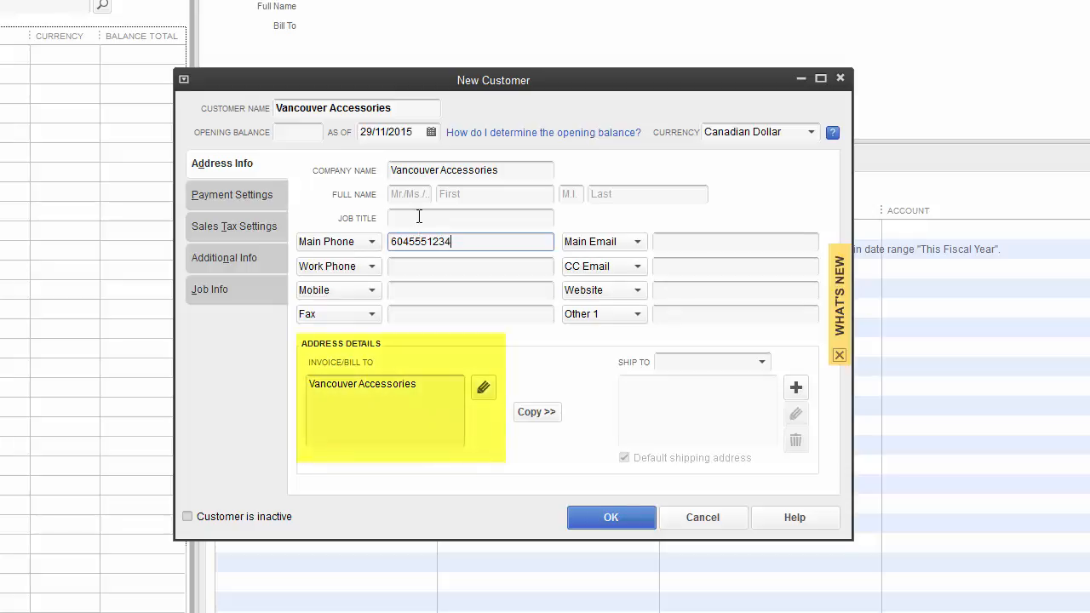
Step: Add the street line to the bill-to address and open Edit Address Information
{"action": "left_click", "coordinate": [438, 387]}
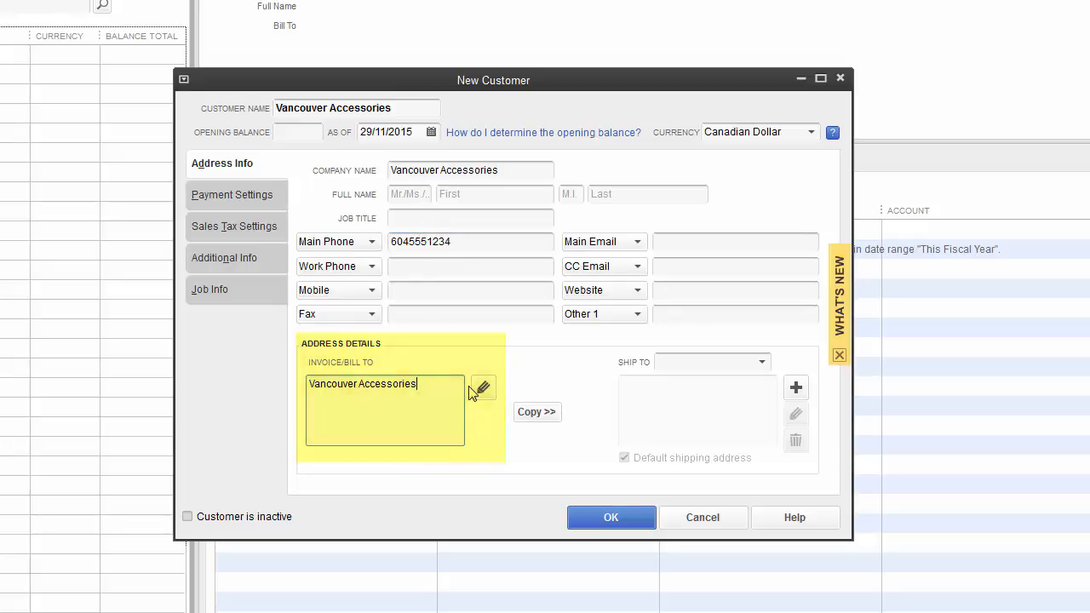
{"action": "key", "text": "Return"}
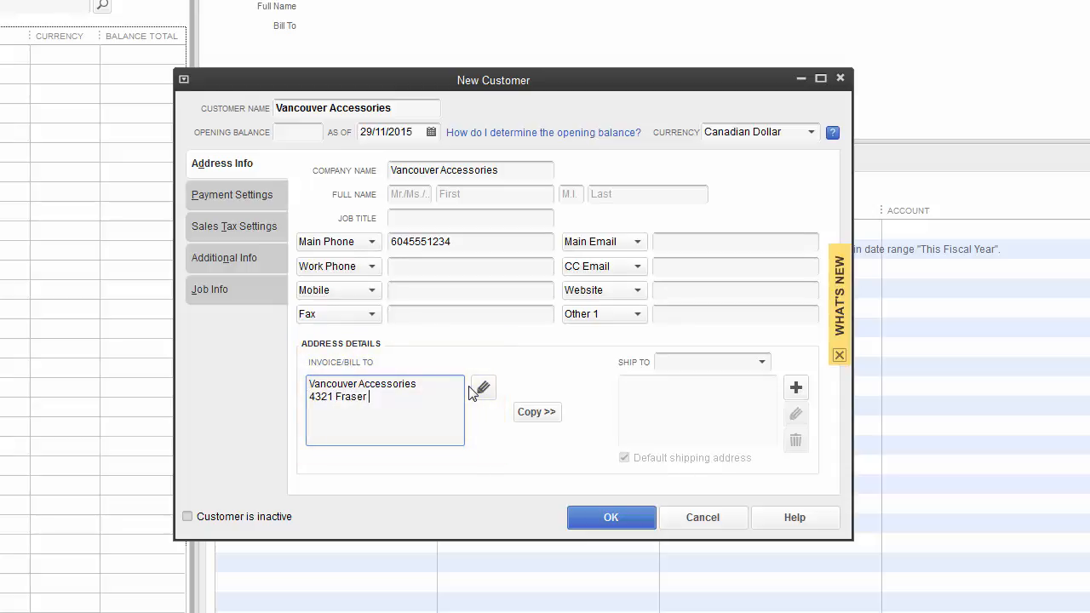
{"action": "left_click", "coordinate": [472, 392]}
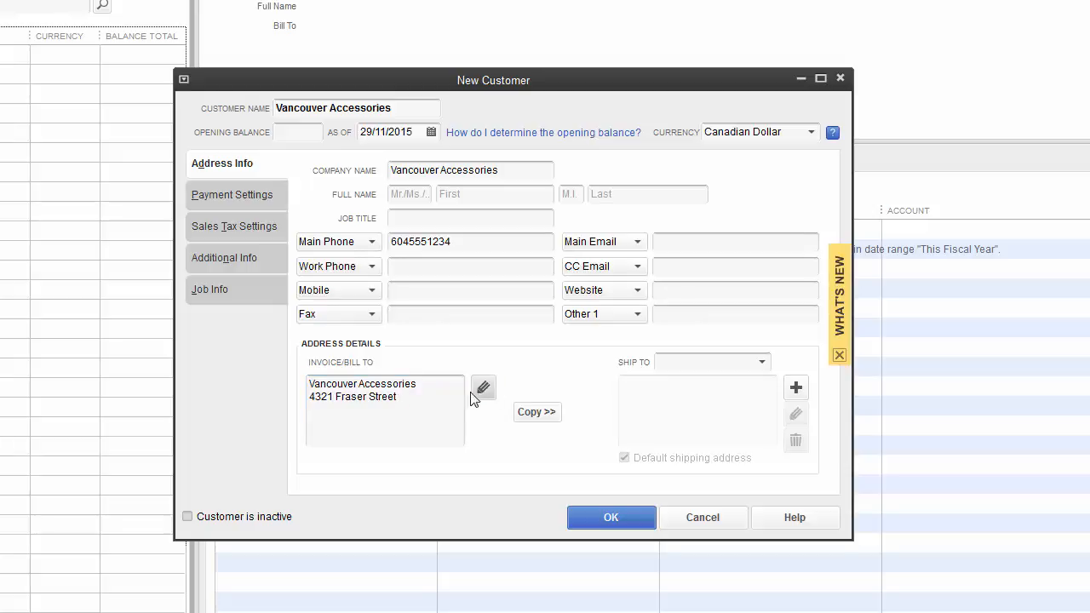
{"action": "left_click", "coordinate": [418, 397]}
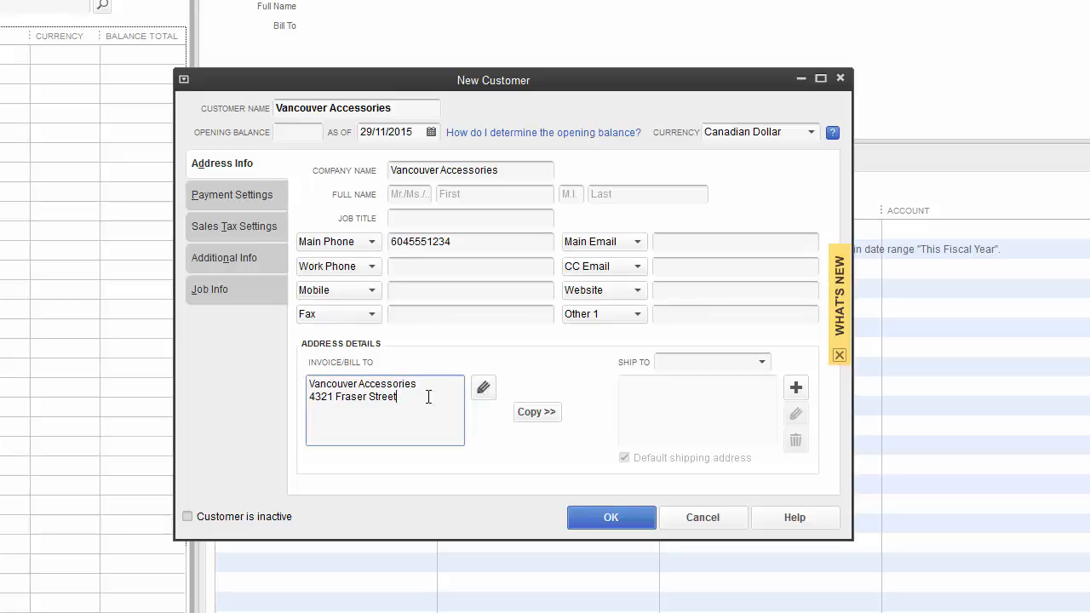
{"action": "left_click", "coordinate": [483, 391]}
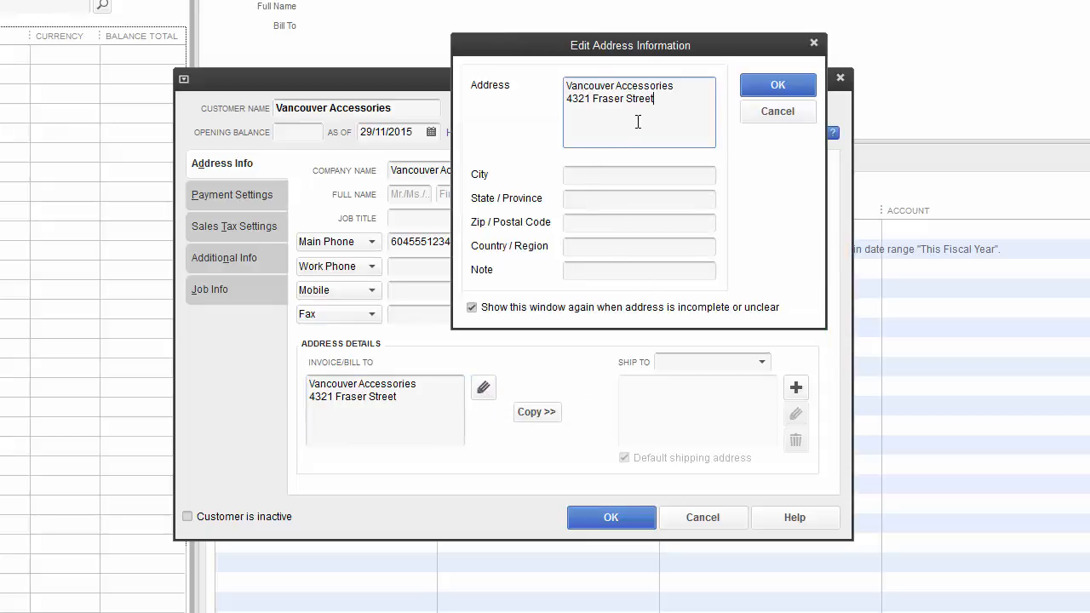
Step: Fill in the bill-to city, province, postal code and country, then copy it to Ship To 1
{"action": "left_click", "coordinate": [613, 177]}
{"action": "type", "text": "Va"}
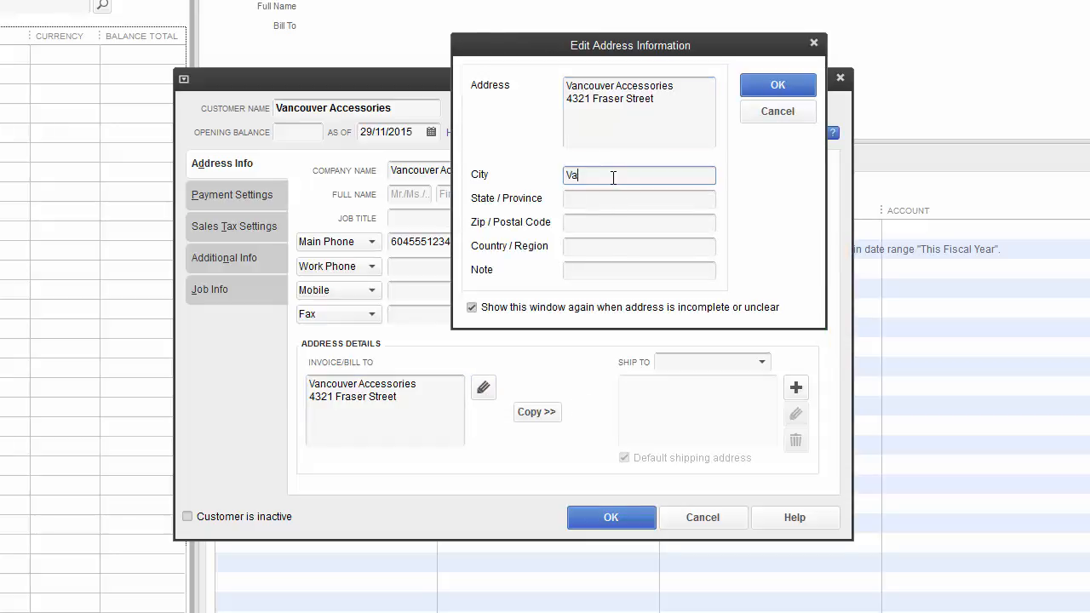
{"action": "type", "text": "ncouver"}
{"action": "left_click", "coordinate": [625, 201]}
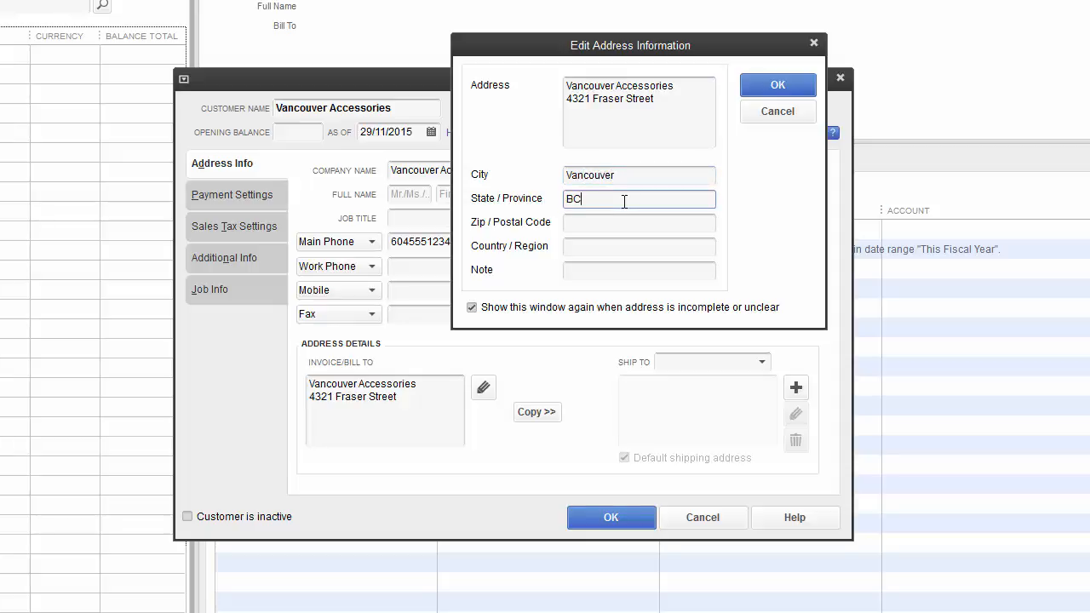
{"action": "left_click", "coordinate": [624, 222]}
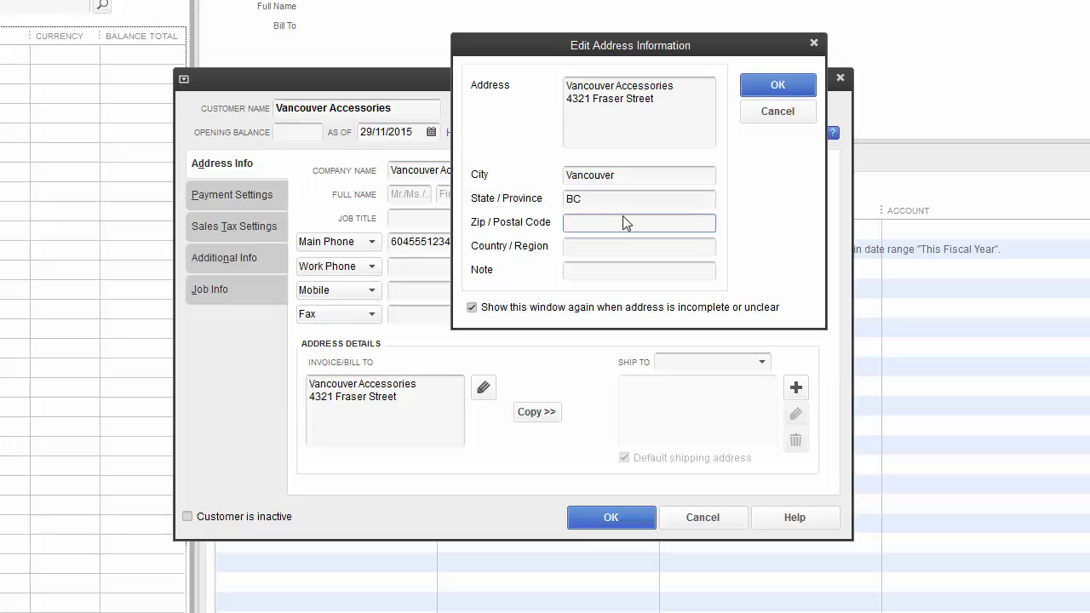
{"action": "type", "text": "V5P2V1"}
{"action": "left_click", "coordinate": [617, 246]}
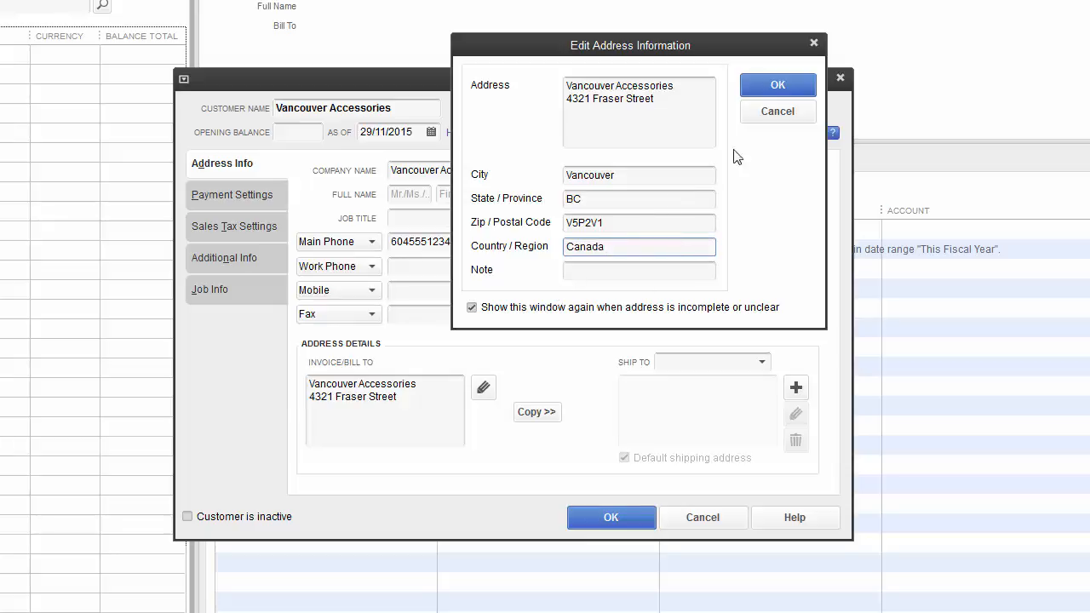
{"action": "left_click", "coordinate": [758, 84]}
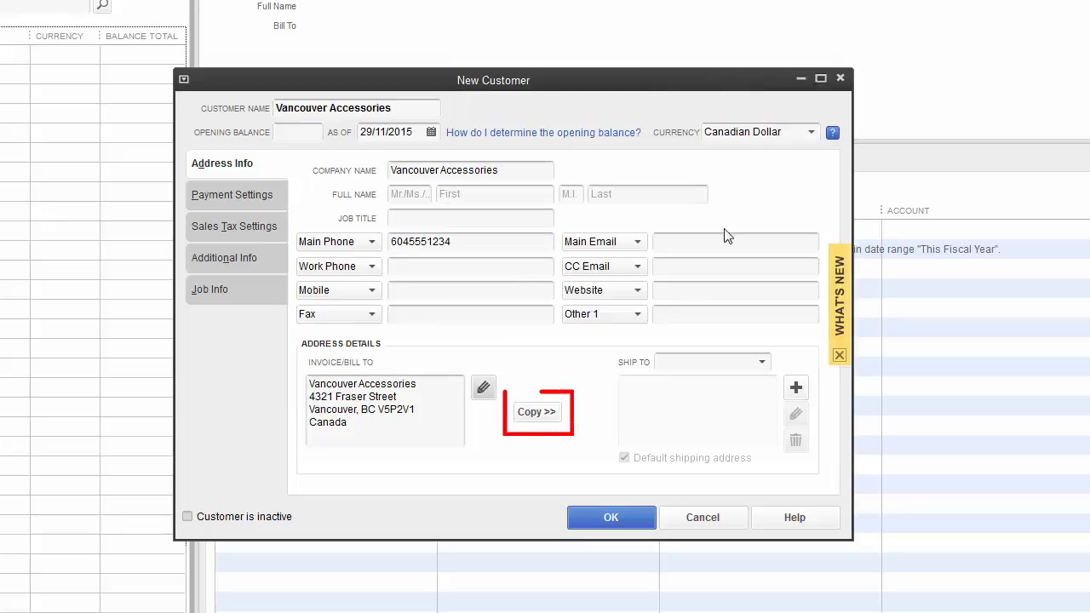
{"action": "left_click", "coordinate": [536, 413]}
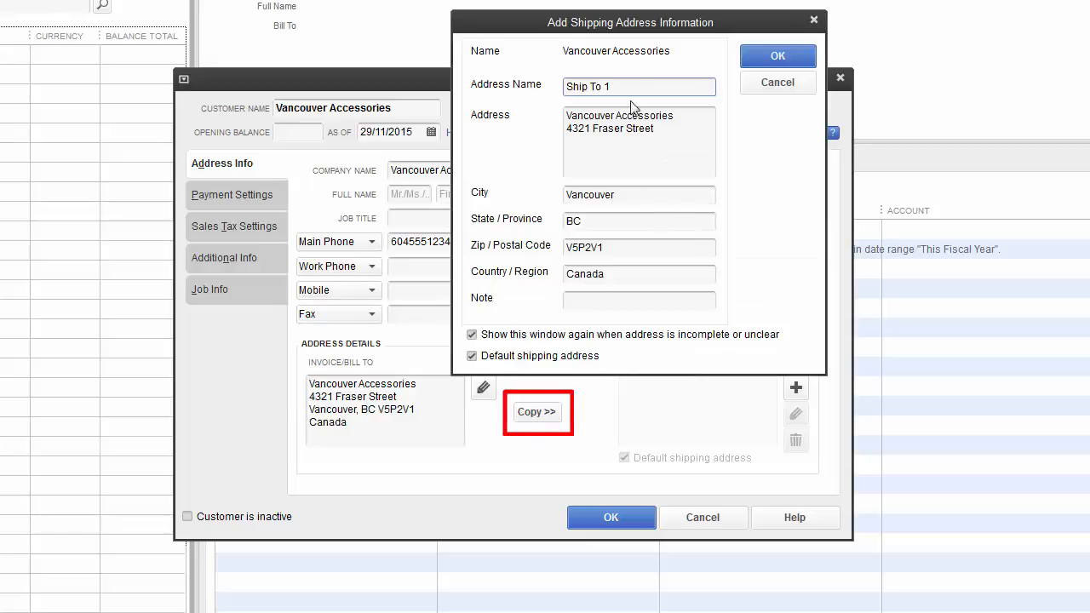
{"action": "left_click", "coordinate": [779, 57]}
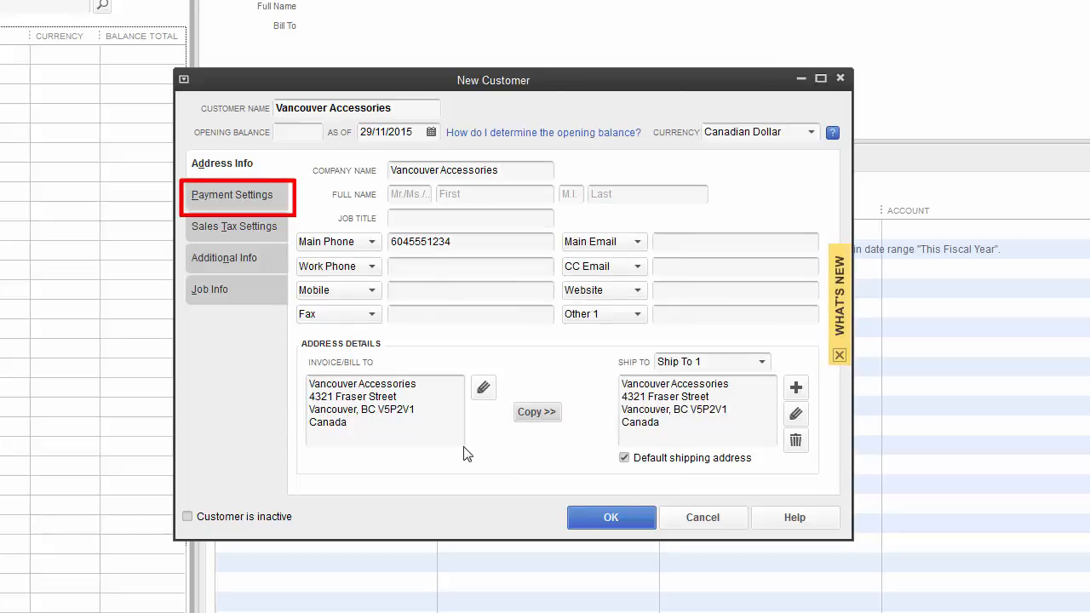
Step: In Payment Settings, add a new Fixed % price level called Normal for this customer
{"action": "left_click", "coordinate": [247, 192]}
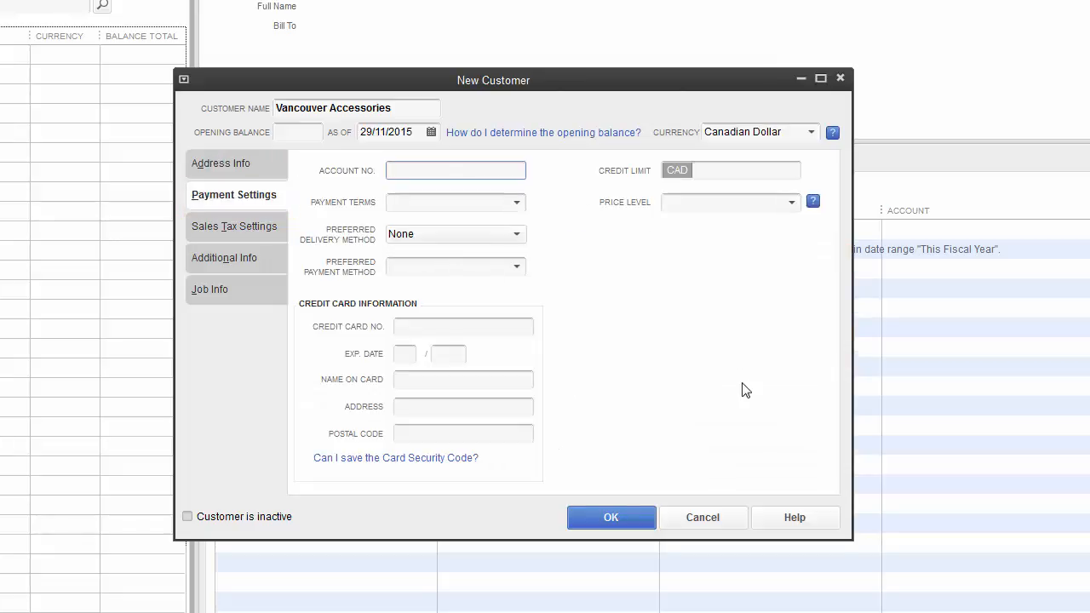
{"action": "left_click", "coordinate": [675, 201]}
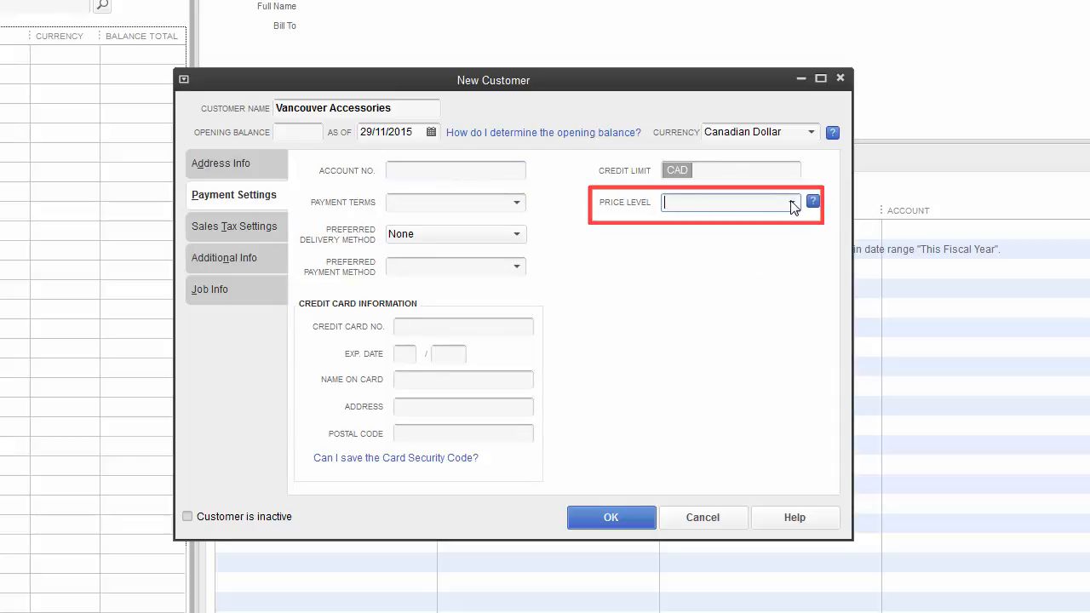
{"action": "left_click", "coordinate": [792, 204]}
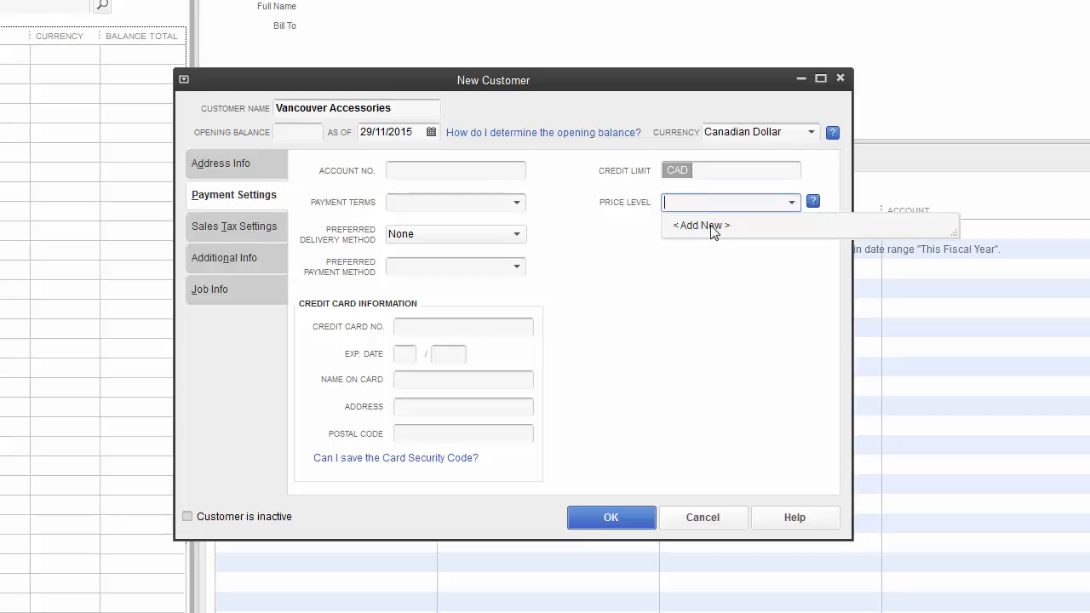
{"action": "left_click", "coordinate": [712, 226]}
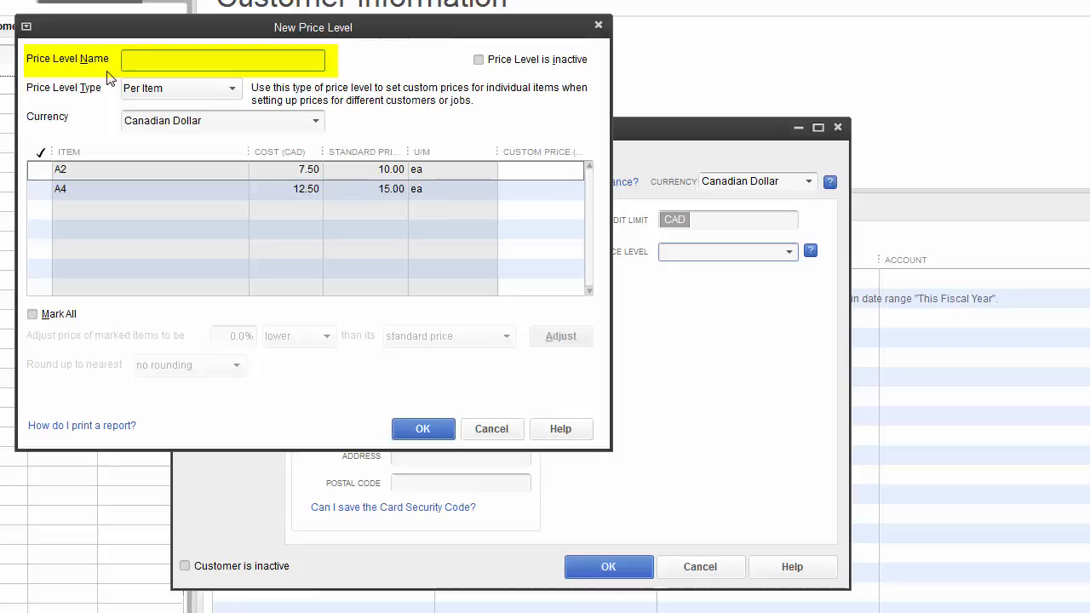
{"action": "type", "text": "Normal"}
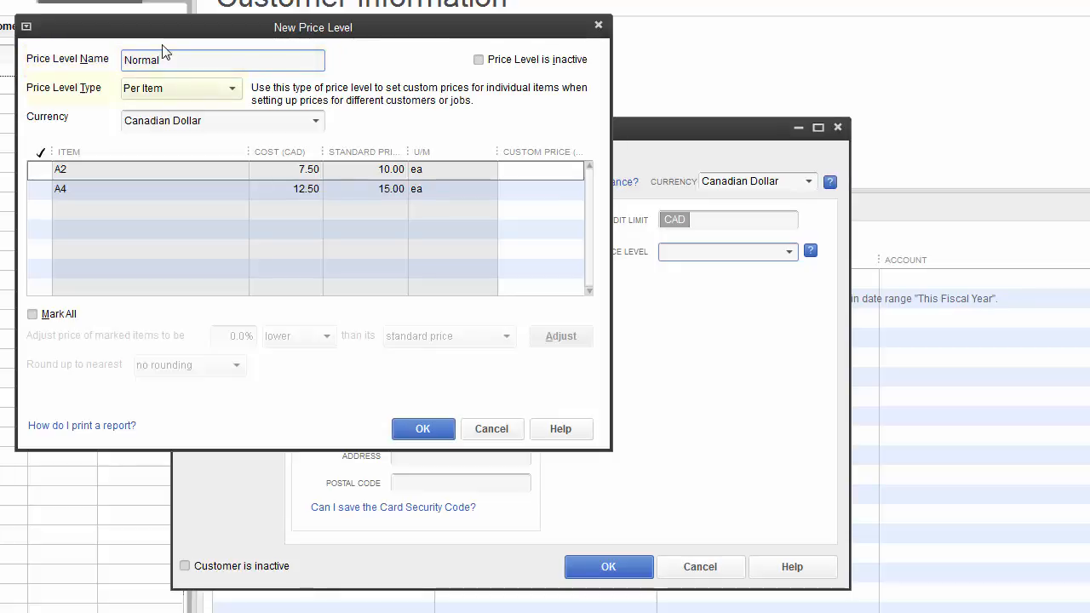
{"action": "left_click", "coordinate": [232, 90]}
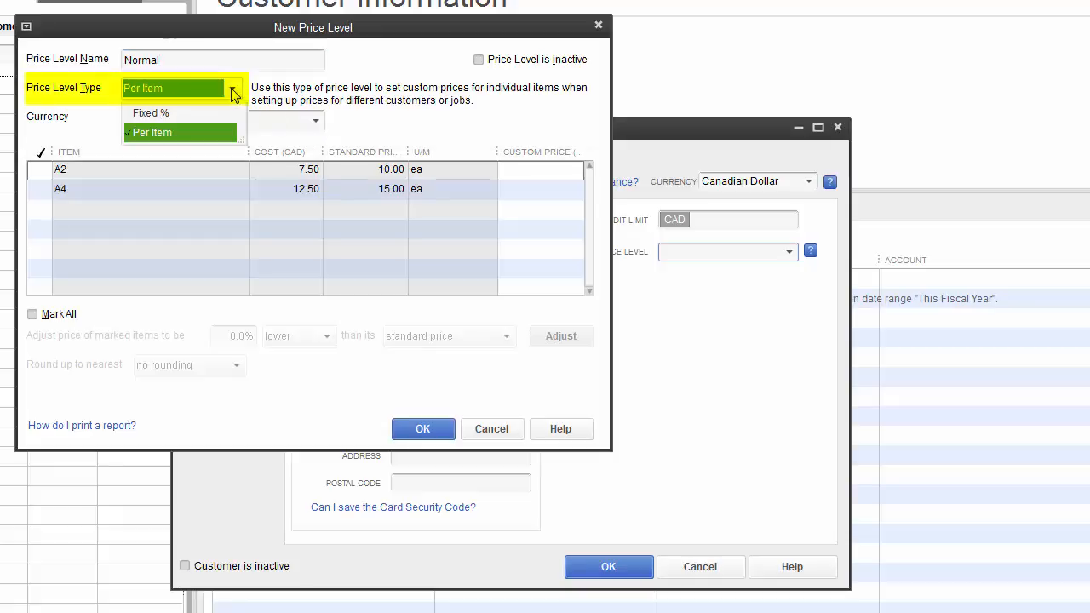
{"action": "left_click", "coordinate": [193, 112]}
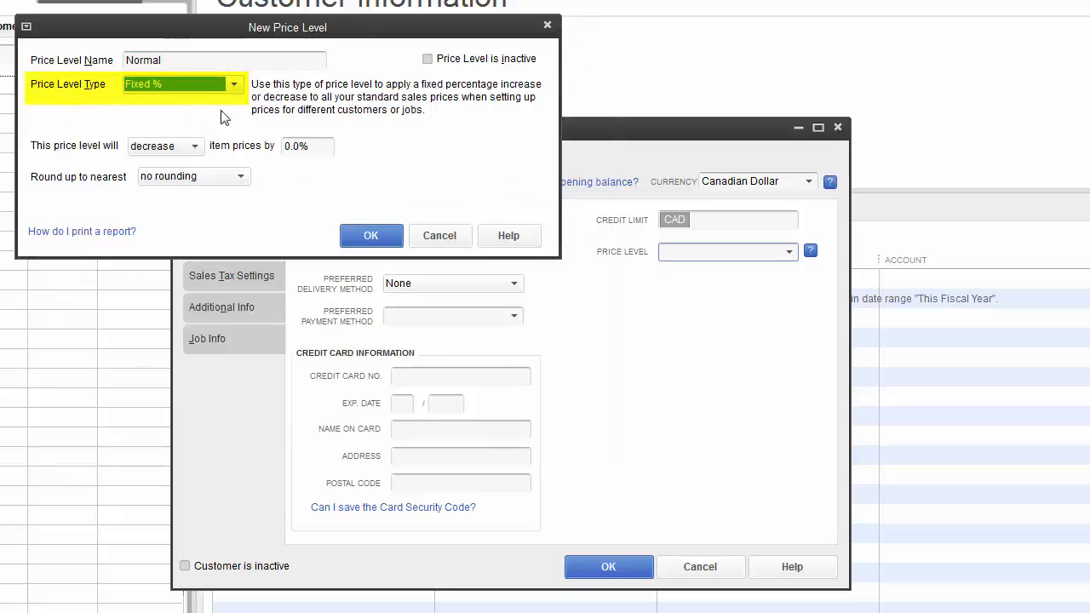
{"action": "left_click", "coordinate": [372, 238]}
Step: Create a 'Preferred' price level with a 1% adjustment and save it
{"action": "left_click", "coordinate": [791, 254]}
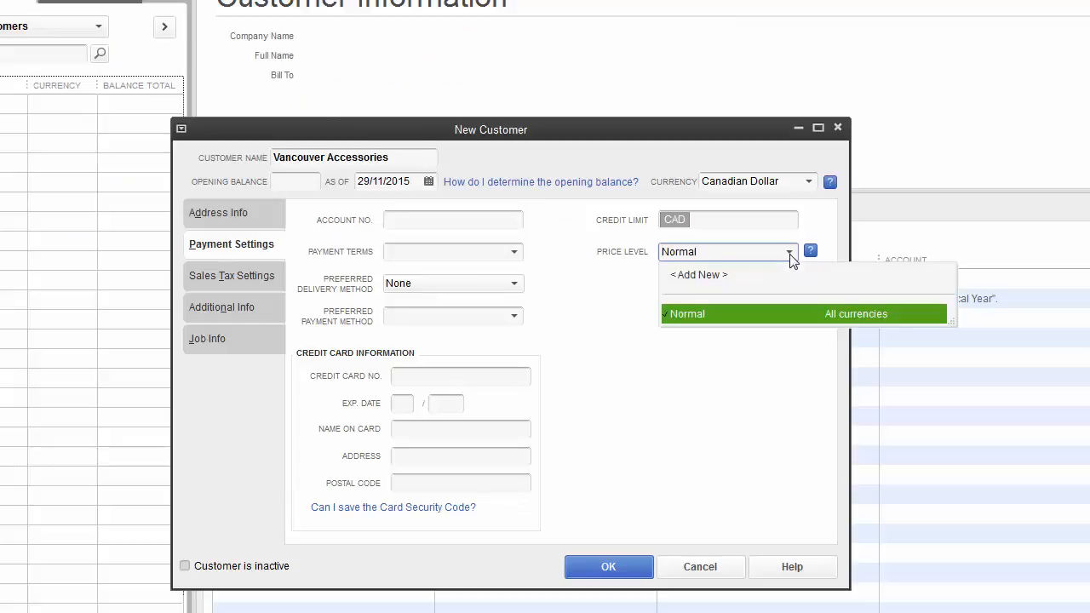
{"action": "left_click", "coordinate": [714, 274]}
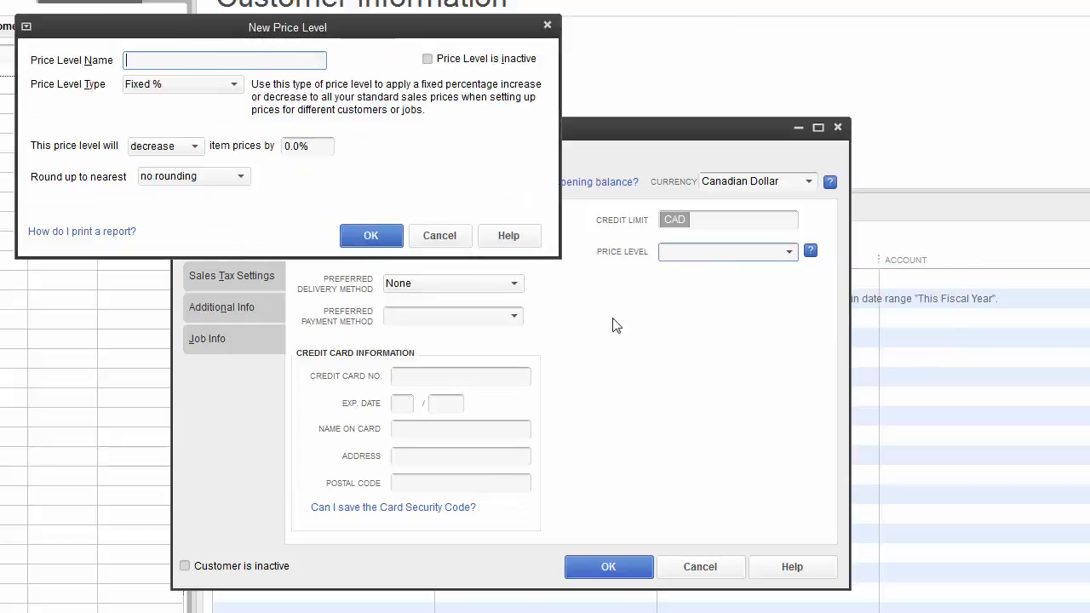
{"action": "type", "text": "Preferred"}
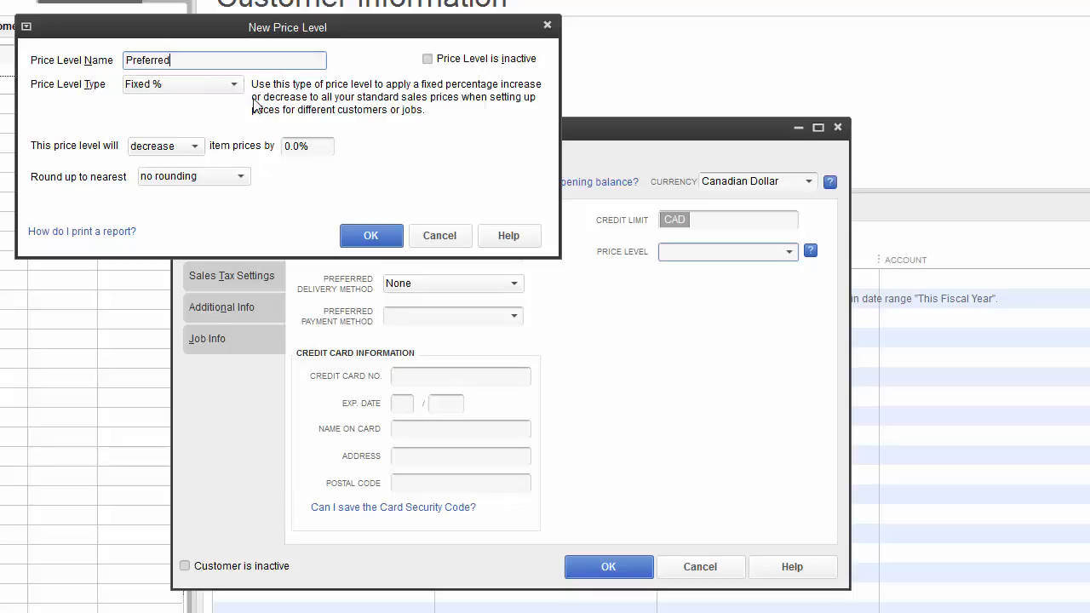
{"action": "left_click", "coordinate": [323, 150]}
{"action": "left_click_drag", "start_coordinate": [323, 150], "coordinate": [268, 145]}
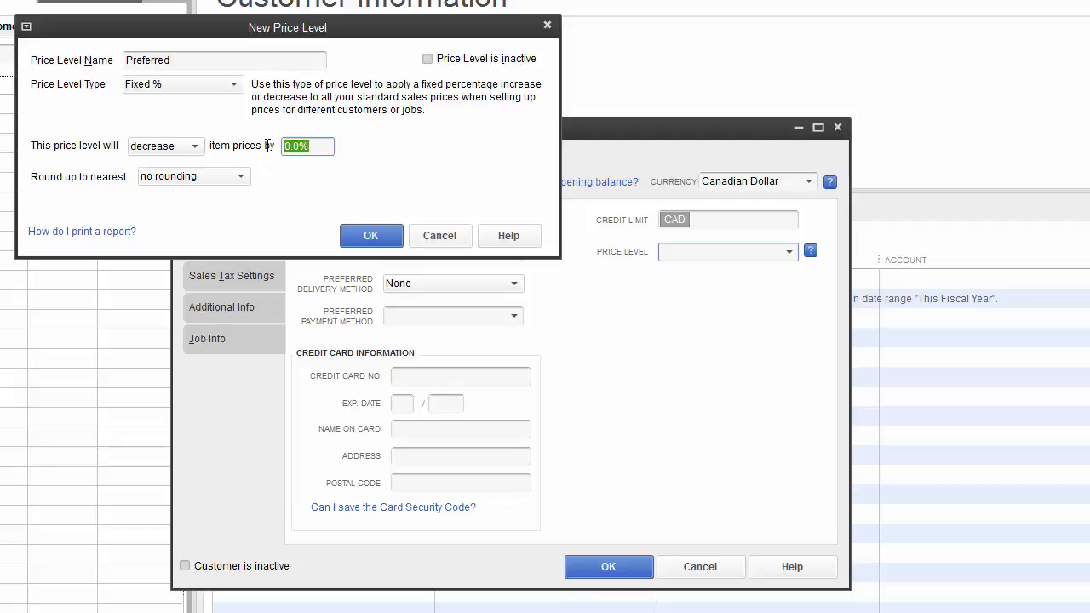
{"action": "type", "text": "1"}
{"action": "left_click", "coordinate": [370, 236]}
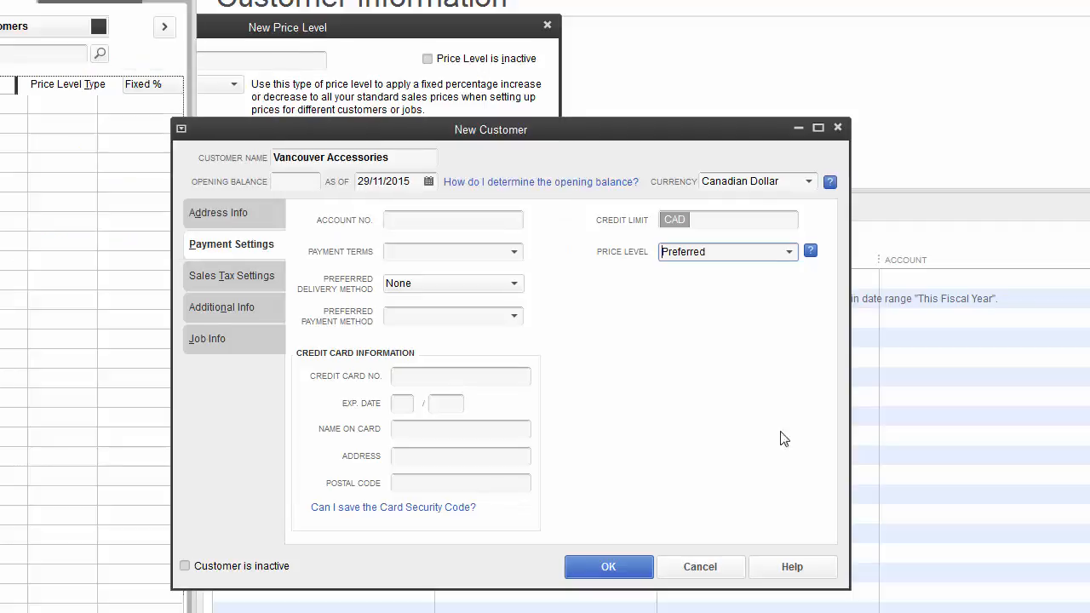
Step: Start a third price level and make it a Per Item price level
{"action": "left_click", "coordinate": [789, 252]}
{"action": "left_click", "coordinate": [790, 252]}
{"action": "left_click", "coordinate": [789, 252]}
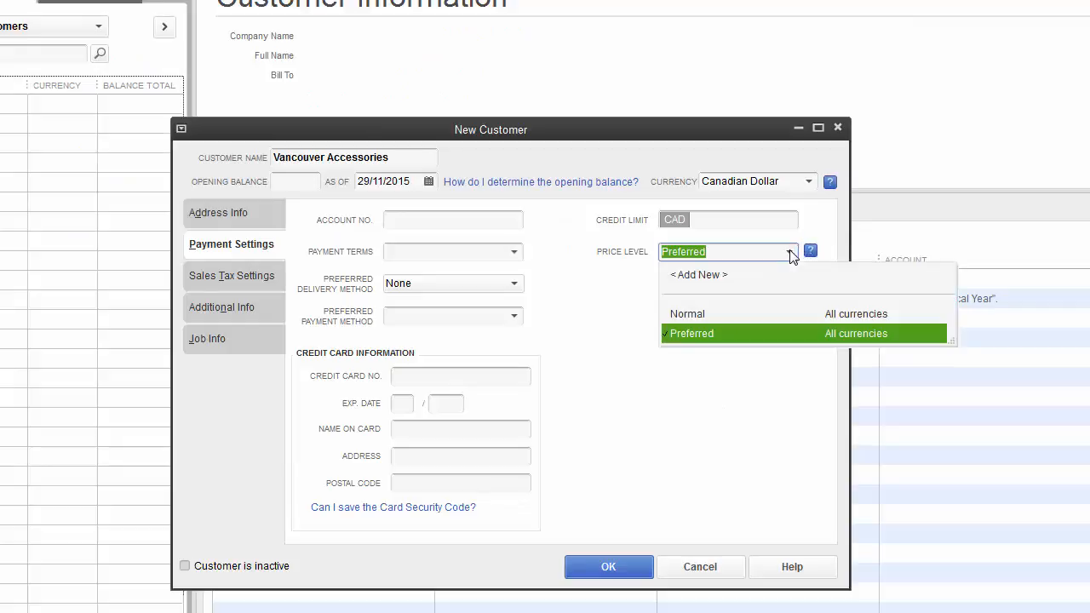
{"action": "left_click", "coordinate": [705, 277]}
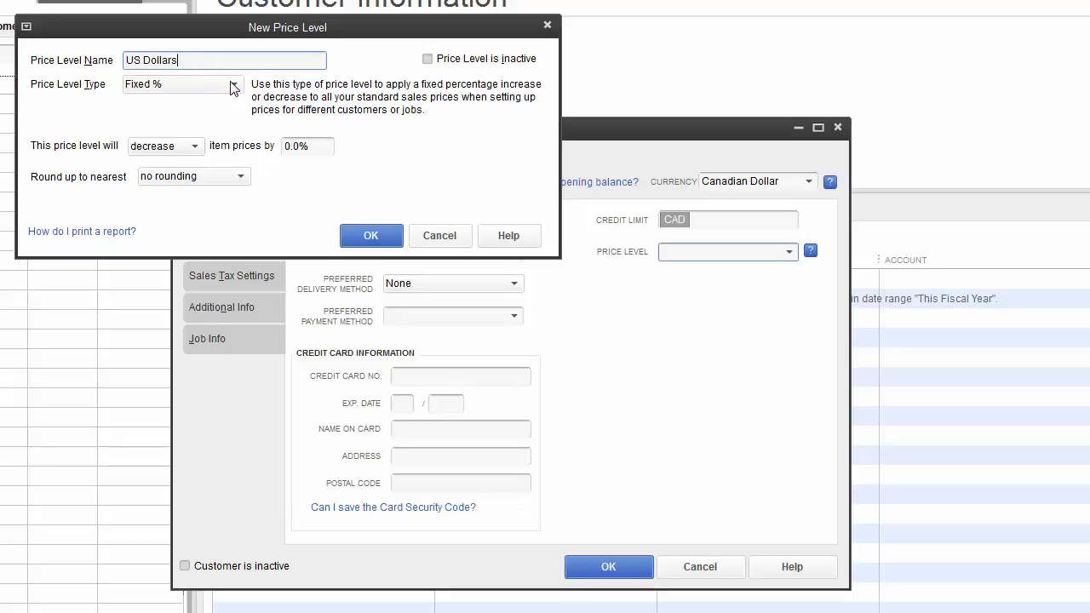
{"action": "left_click", "coordinate": [232, 86]}
{"action": "left_click", "coordinate": [232, 85]}
{"action": "left_click", "coordinate": [234, 89]}
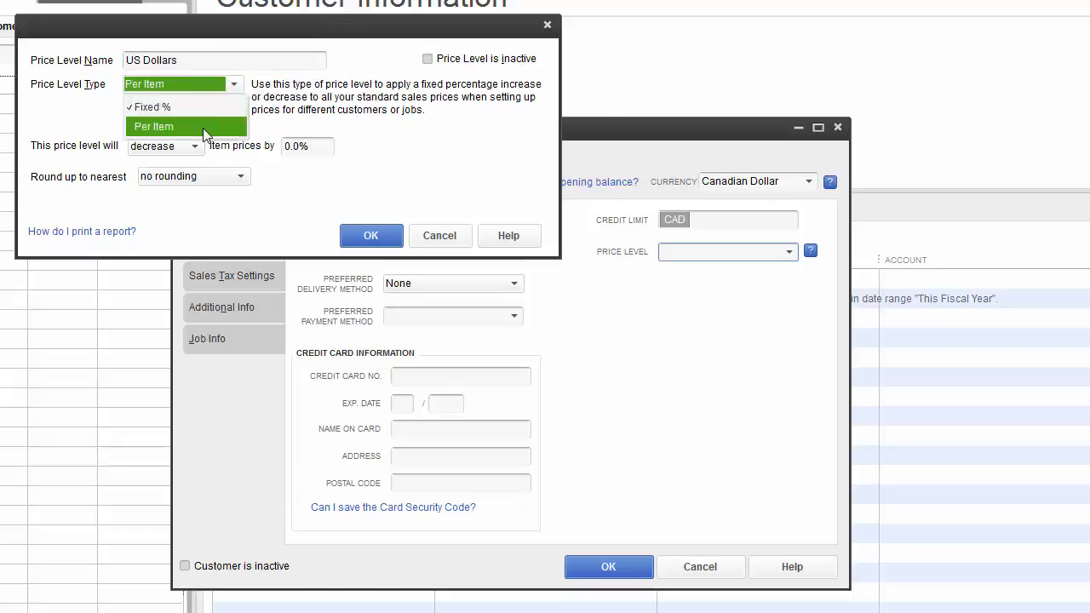
{"action": "left_click", "coordinate": [203, 128]}
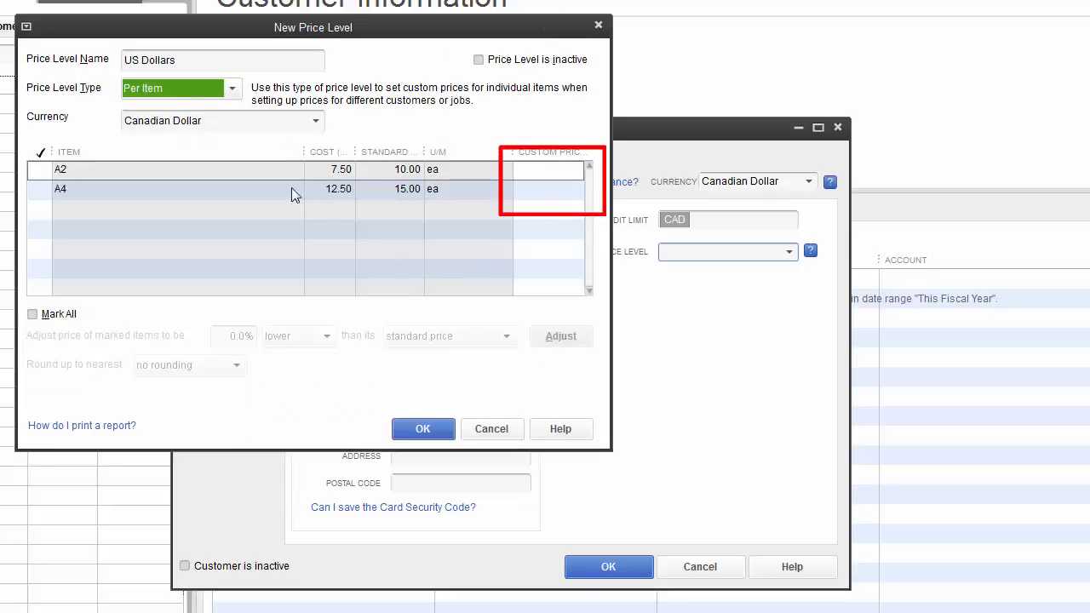
Step: Set custom prices of 8 for A2 and 12 for A4, using US Dollar currency
{"action": "left_click", "coordinate": [544, 171]}
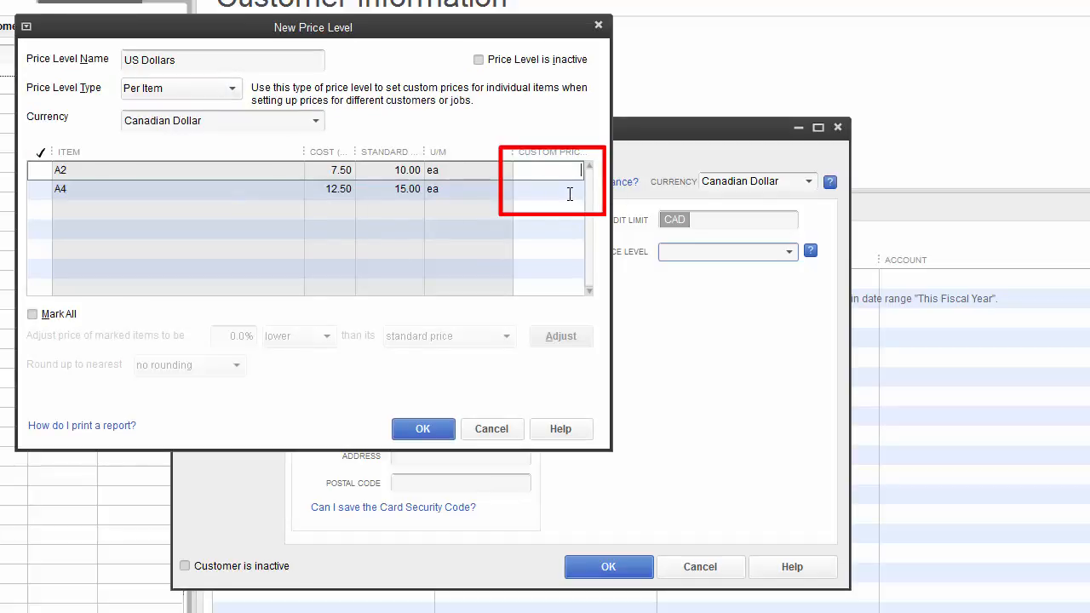
{"action": "type", "text": "8"}
{"action": "left_click", "coordinate": [578, 188]}
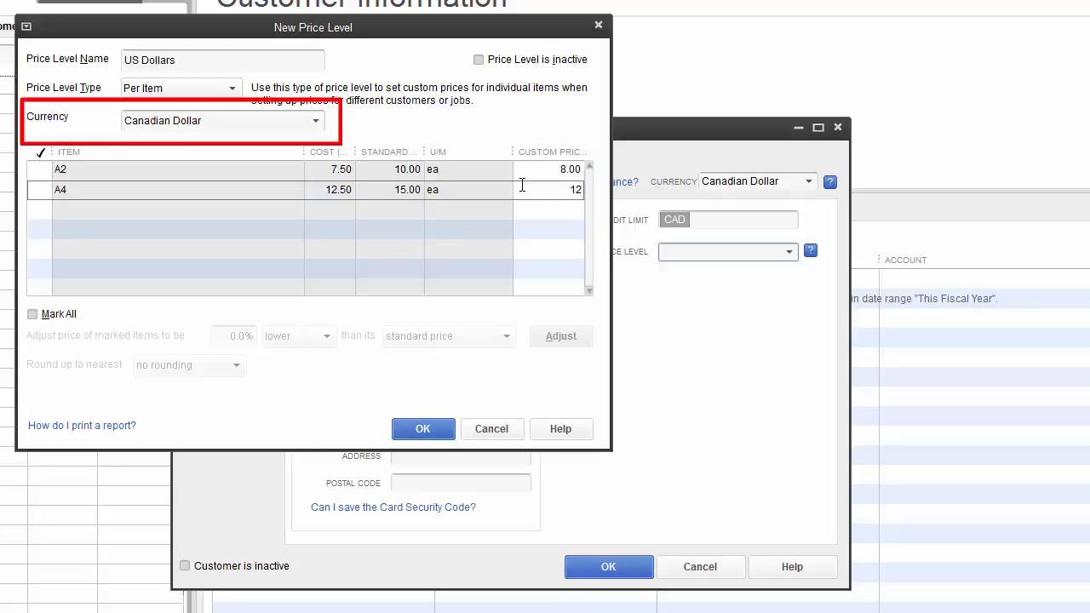
{"action": "type", "text": "12"}
{"action": "left_click", "coordinate": [316, 120]}
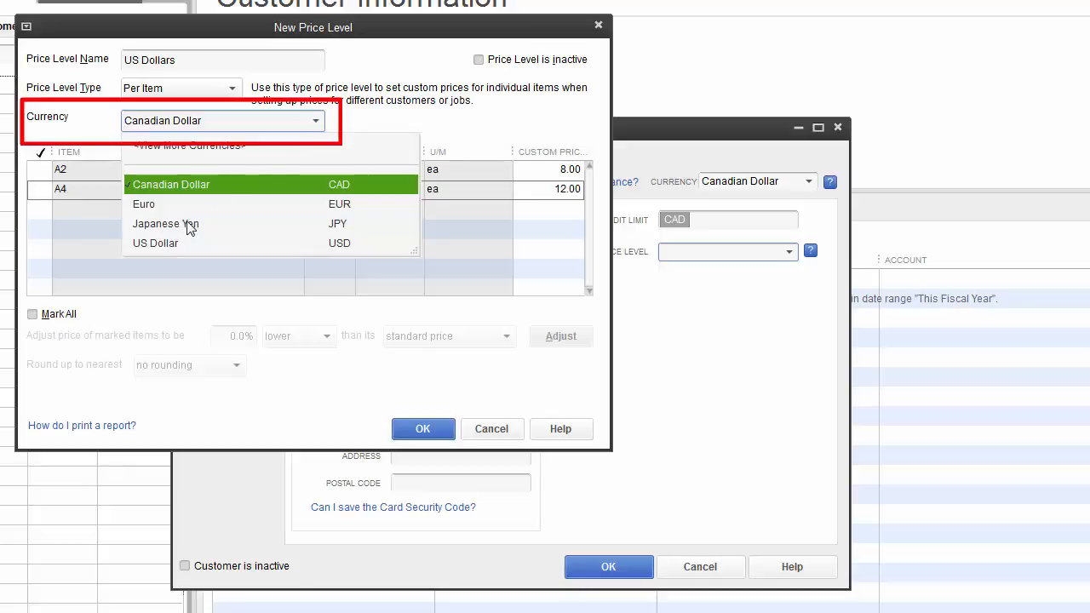
{"action": "left_click", "coordinate": [162, 243]}
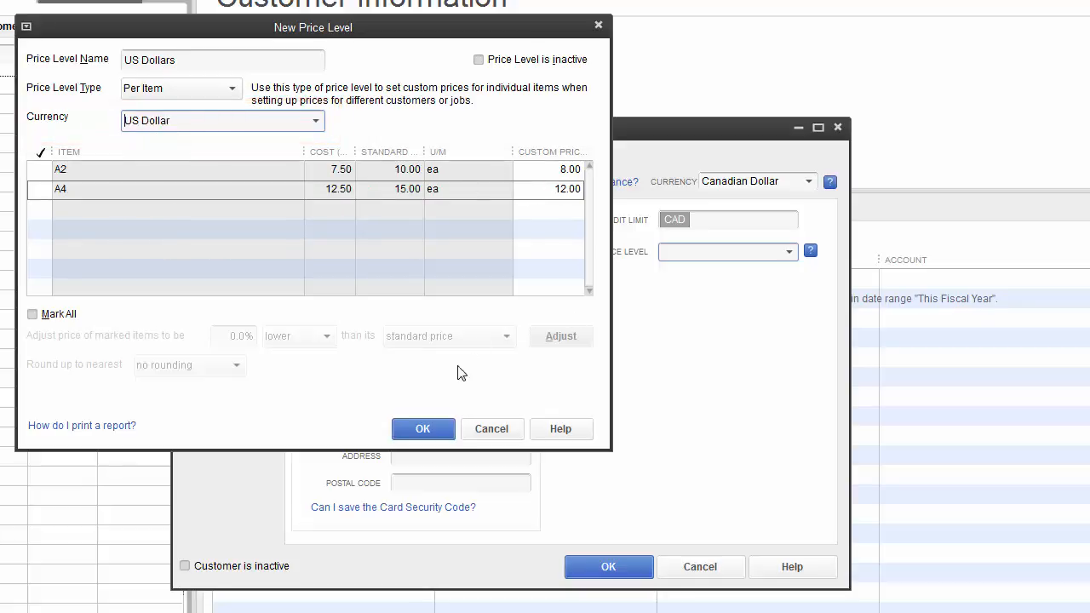
Step: Save the price level and give the customer 1% 10 Net 30 payment terms
{"action": "left_click", "coordinate": [418, 431]}
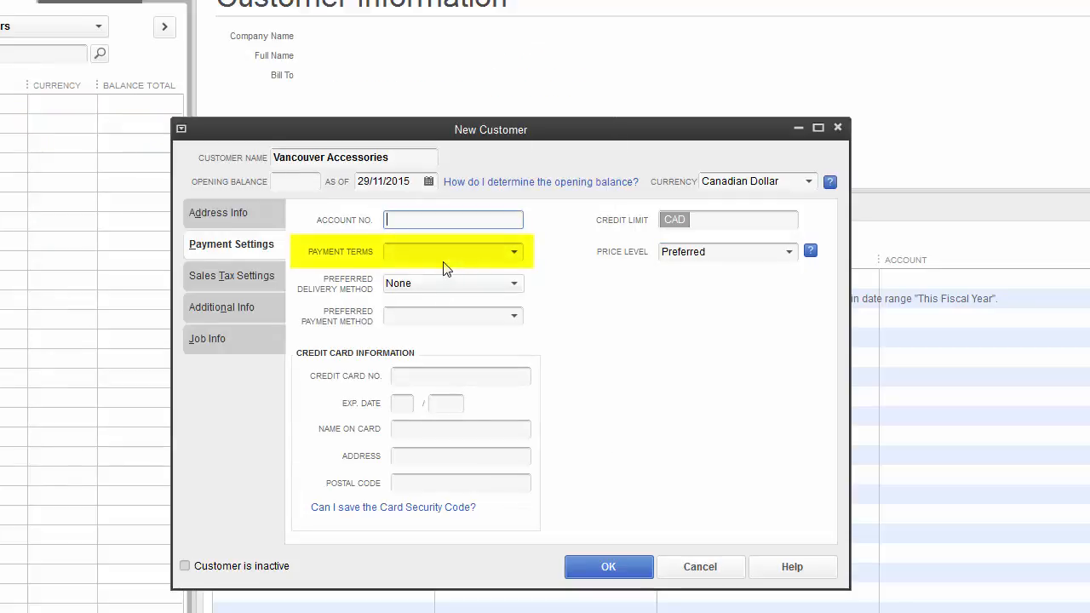
{"action": "left_click", "coordinate": [515, 252]}
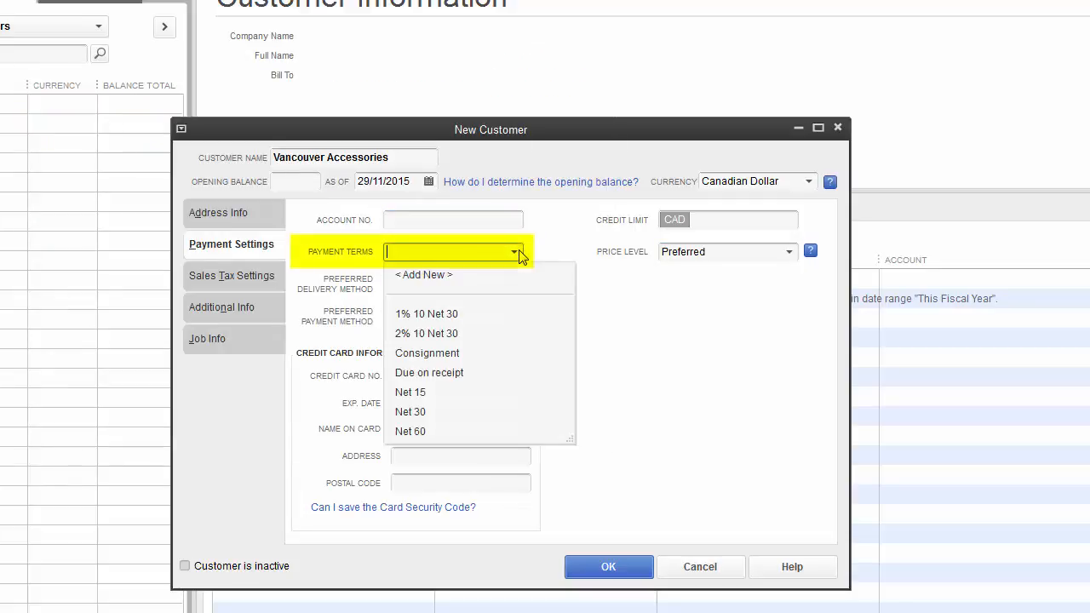
{"action": "left_click", "coordinate": [449, 312]}
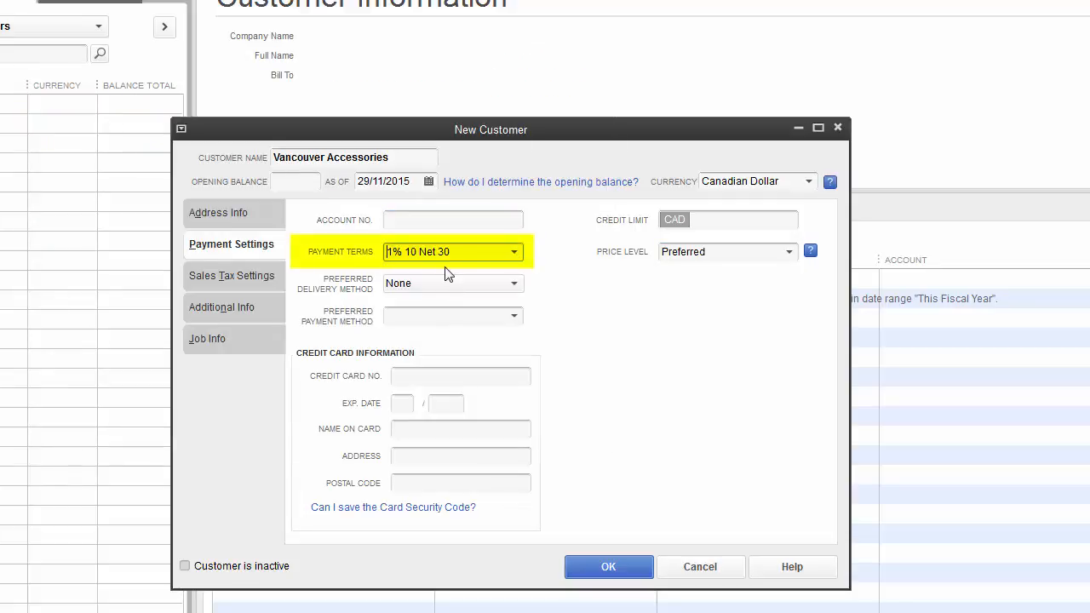
Step: Set the customer's tax code to S and customer type to From advertisement
{"action": "left_click", "coordinate": [240, 282]}
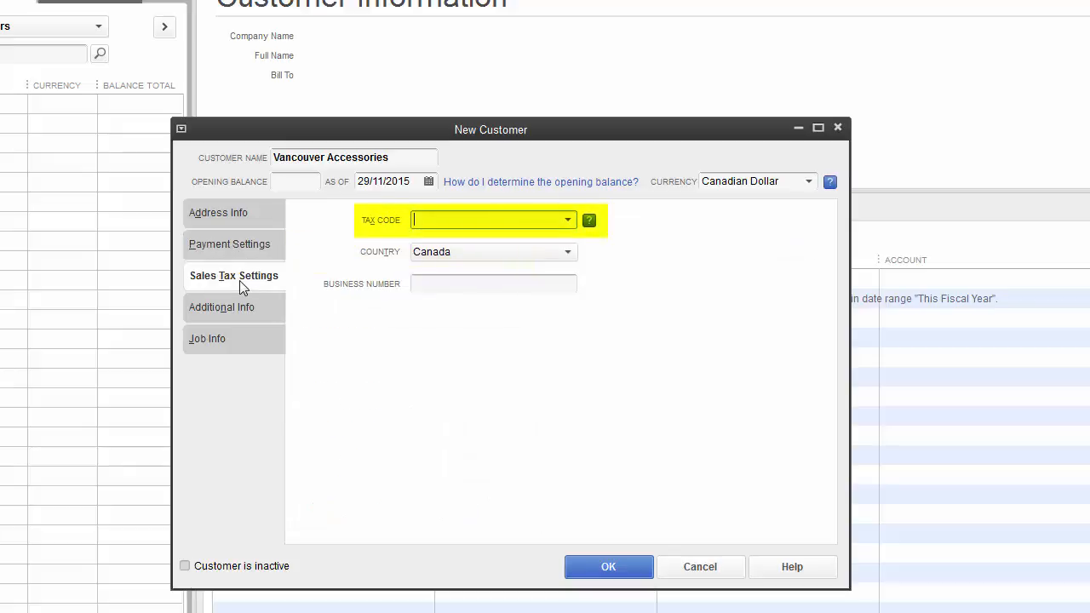
{"action": "left_click", "coordinate": [569, 220]}
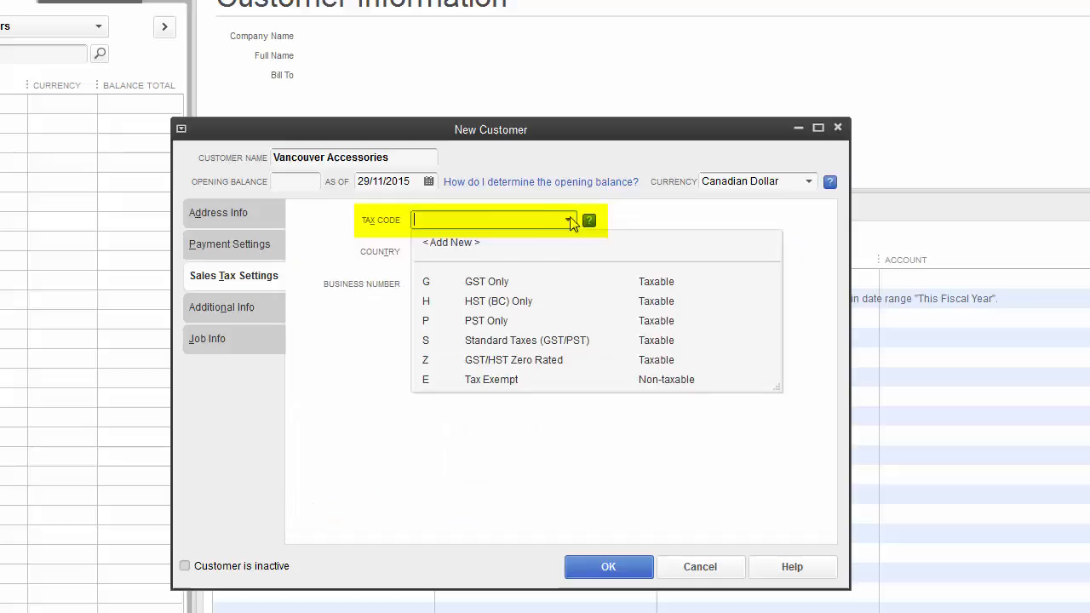
{"action": "left_click", "coordinate": [495, 344]}
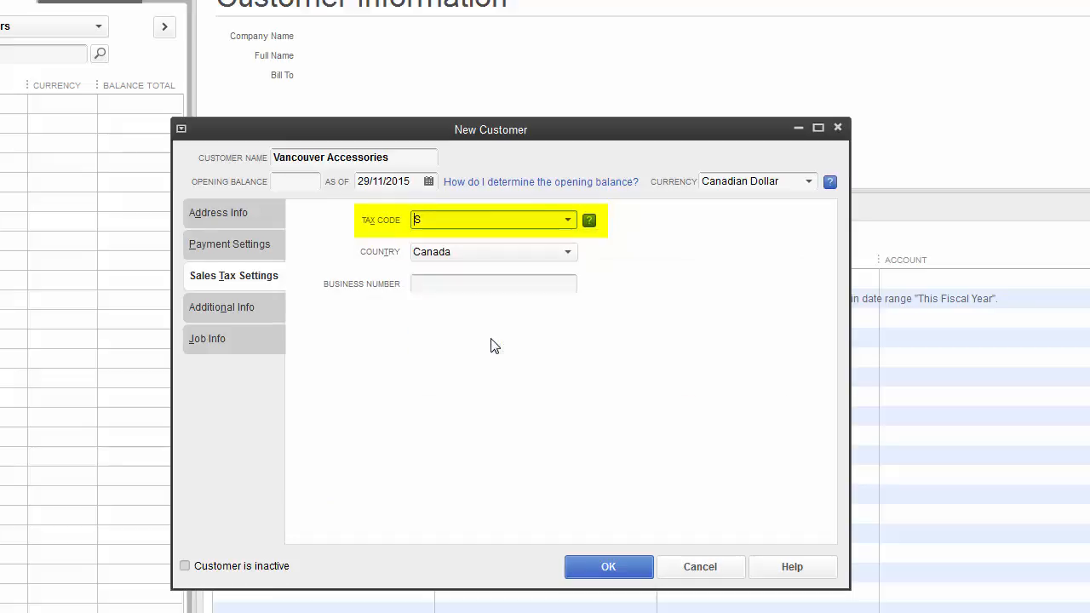
{"action": "left_click", "coordinate": [249, 313]}
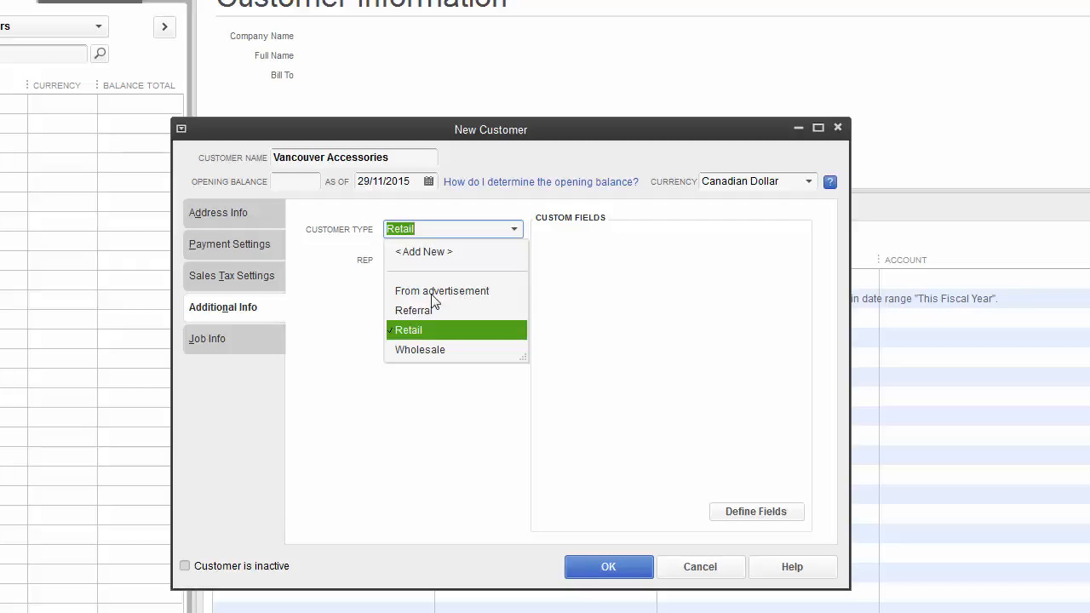
{"action": "left_click", "coordinate": [432, 293]}
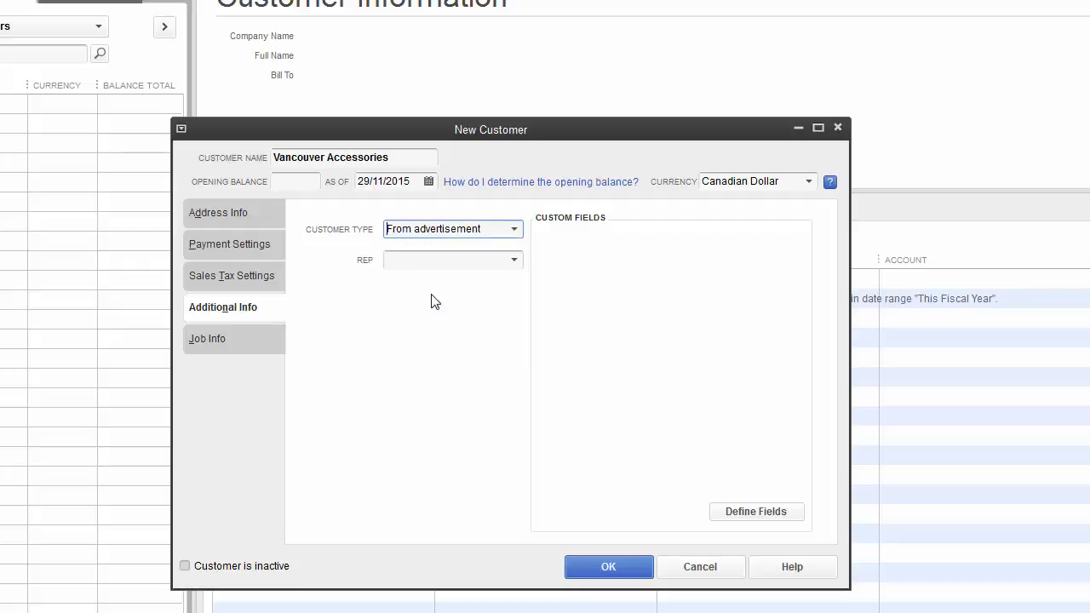
{"action": "key", "text": "Tab"}
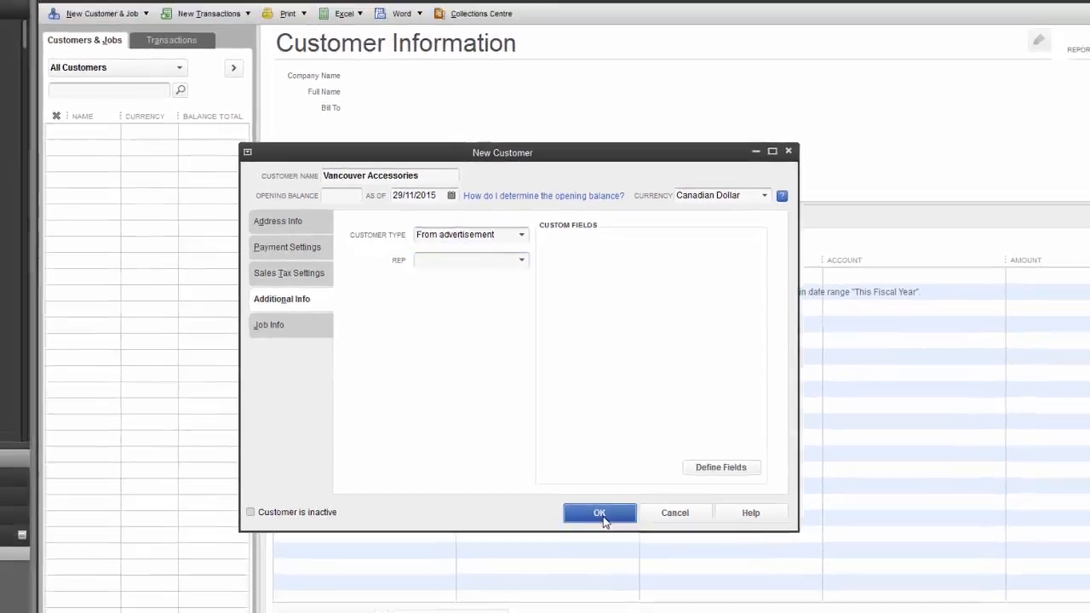
Step: Save Vancouver Accessories, close the Customer Centre, and start a new vendor in the Vendor Centre
{"action": "left_click", "coordinate": [611, 567]}
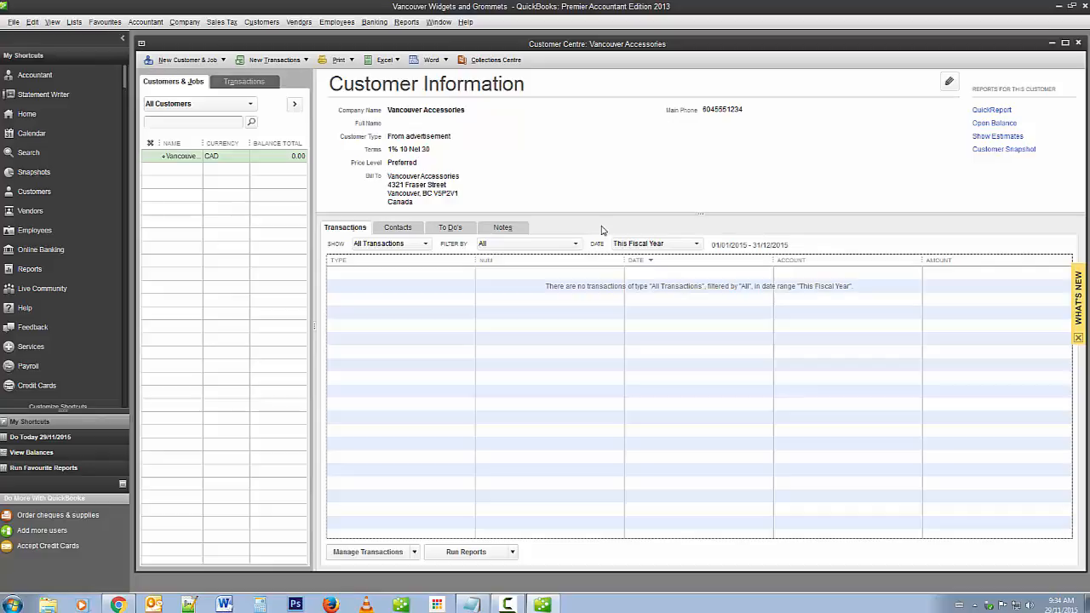
{"action": "left_click", "coordinate": [1080, 44]}
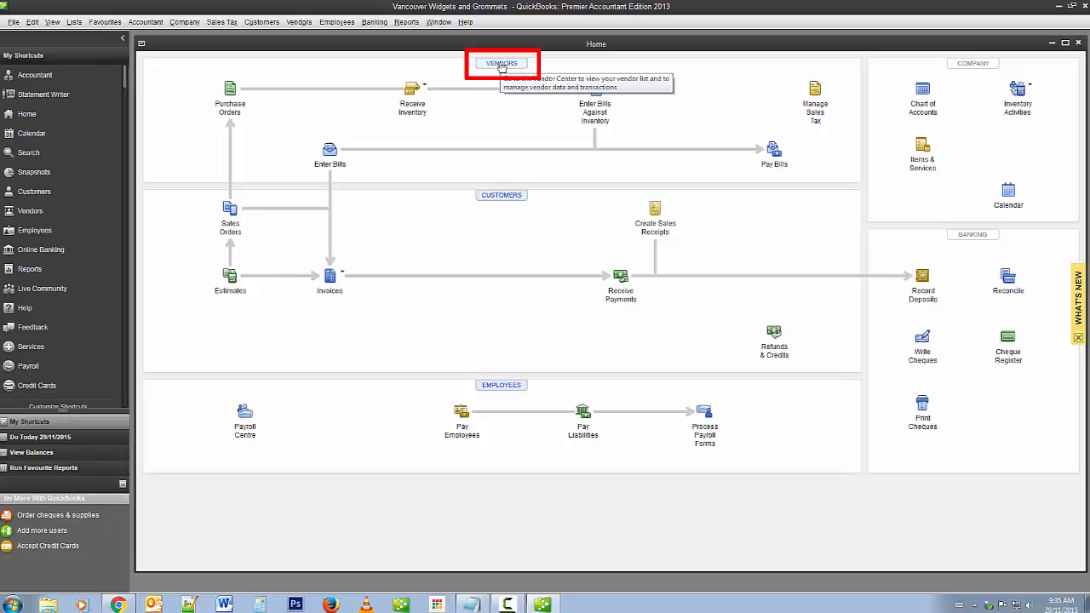
{"action": "left_click", "coordinate": [502, 65]}
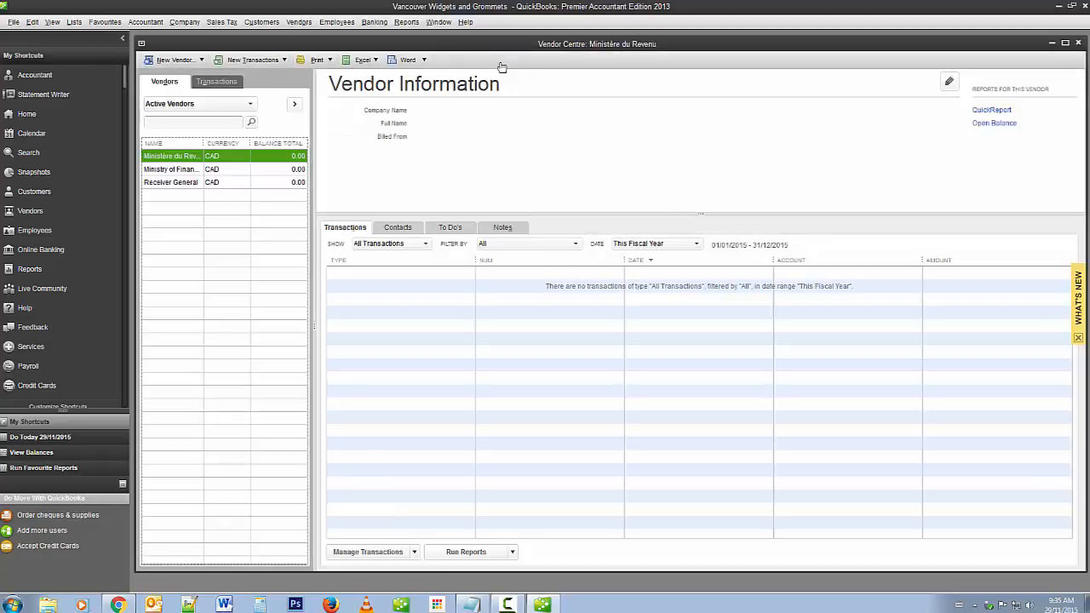
{"action": "left_click", "coordinate": [164, 60]}
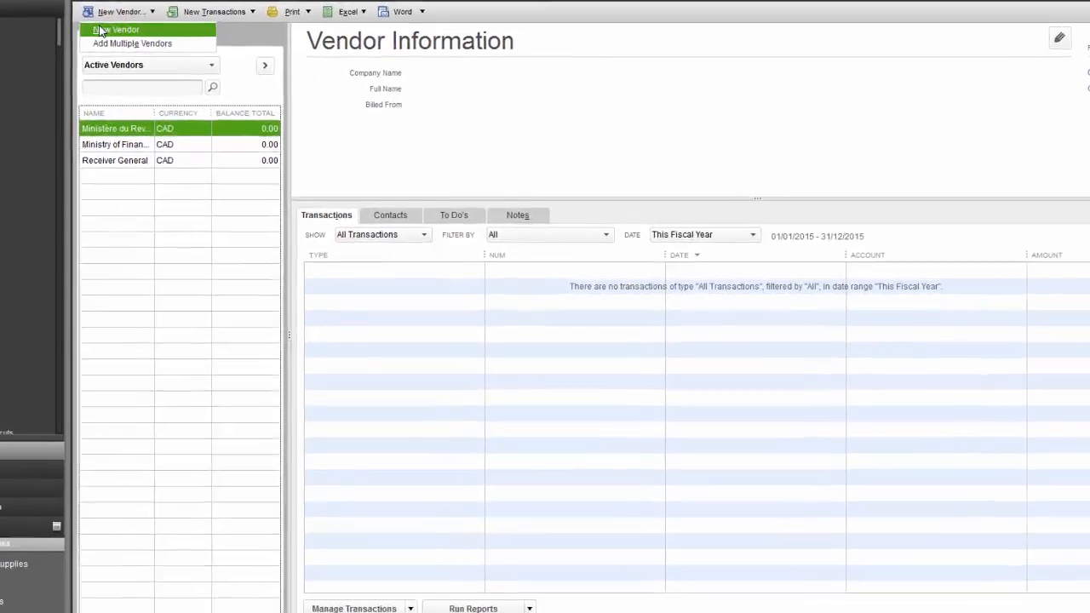
{"action": "left_click", "coordinate": [159, 75]}
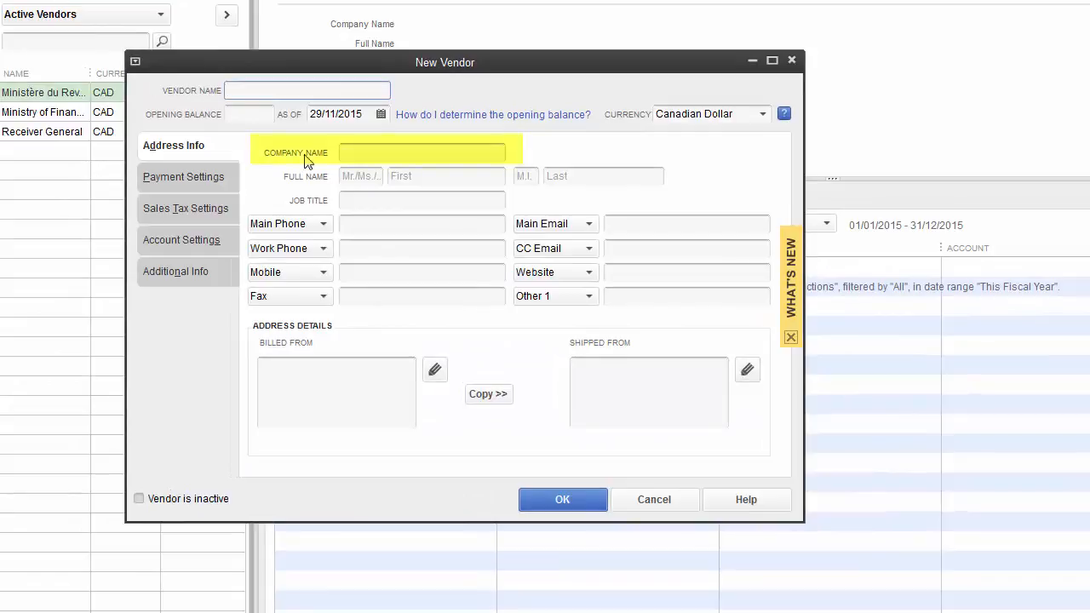
Step: Enter company name 'Vancouver Wholesale Accessories' and the vendor's main phone number
{"action": "left_click", "coordinate": [356, 152]}
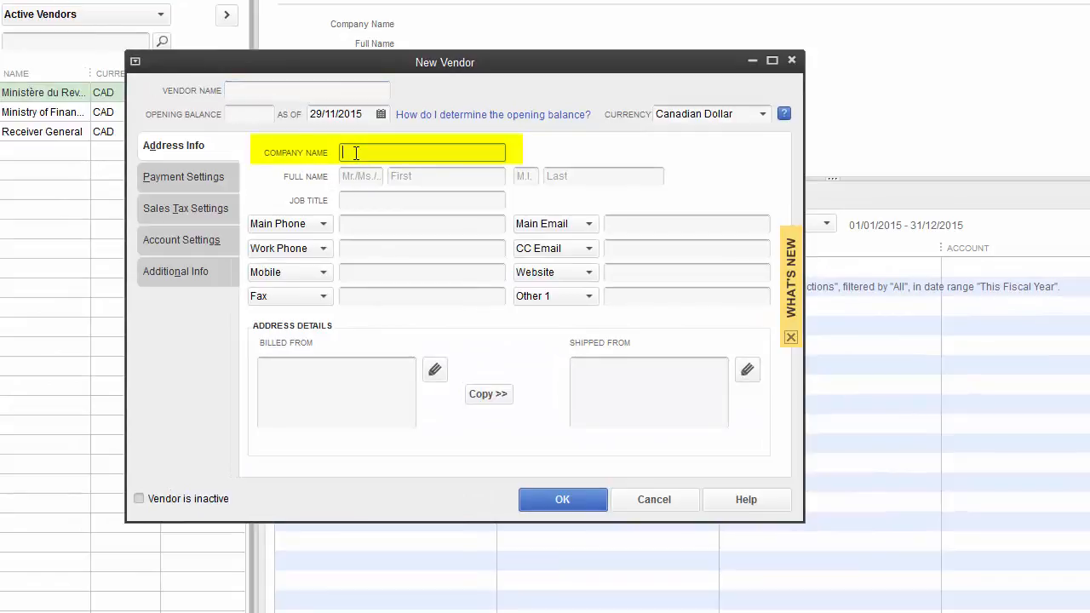
{"action": "type", "text": "Vancouver"}
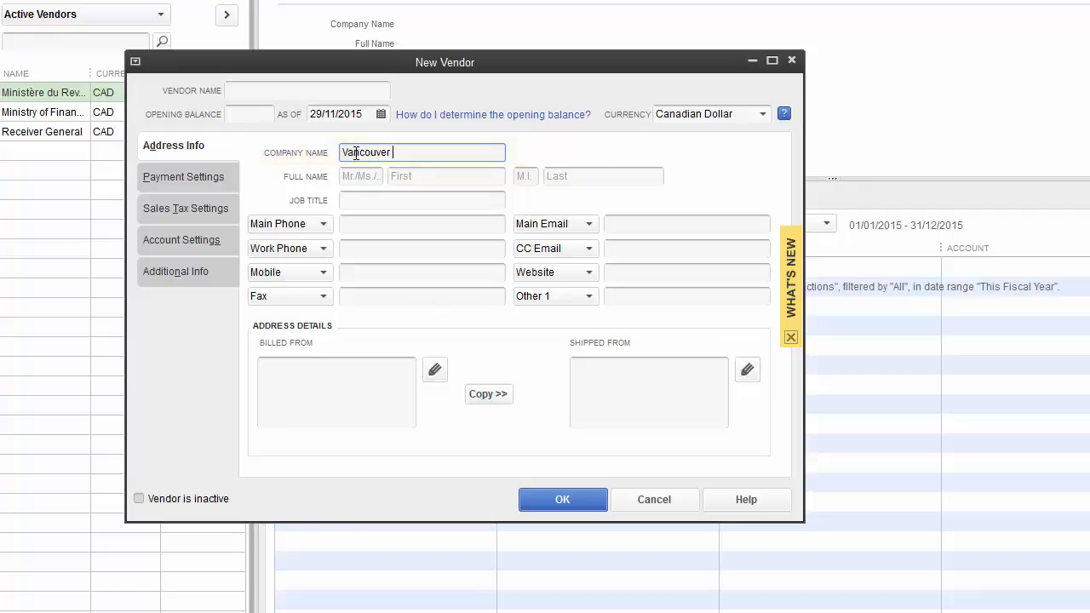
{"action": "type", "text": " Wholesale Accessories"}
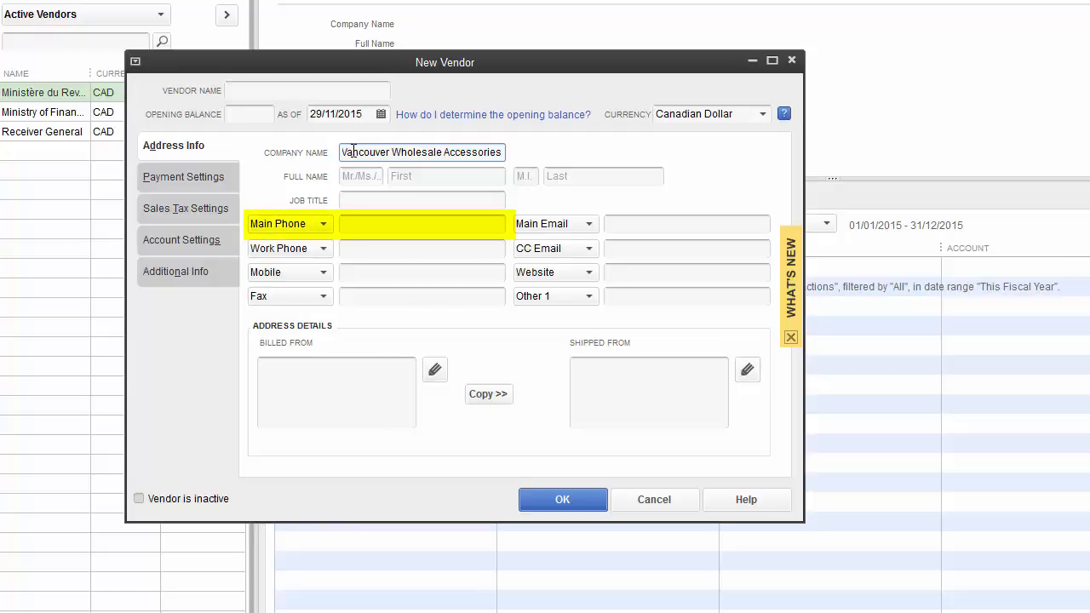
{"action": "left_click", "coordinate": [387, 224]}
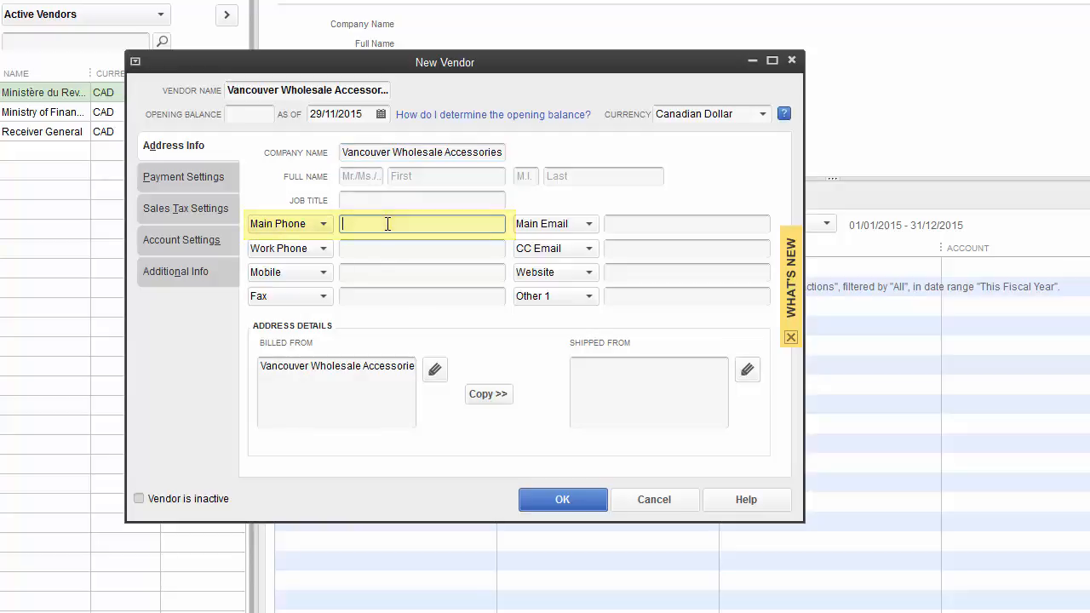
{"action": "type", "text": "600"}
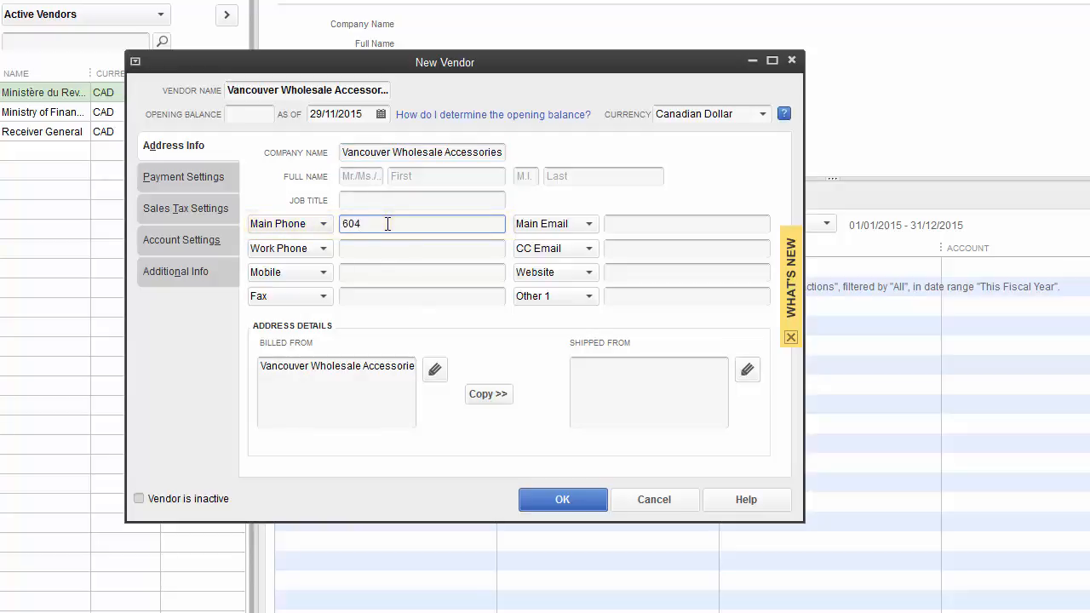
{"action": "type", "text": "5552314"}
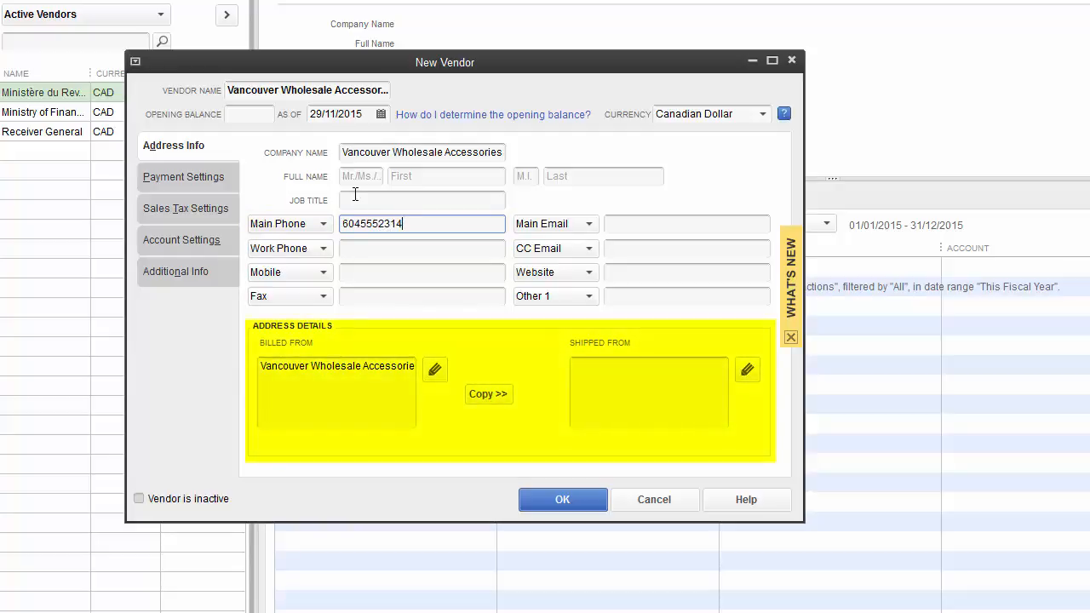
Step: Complete the vendor's billing address: street, Vancouver, BC, postal code, and country Canada
{"action": "left_click", "coordinate": [436, 375]}
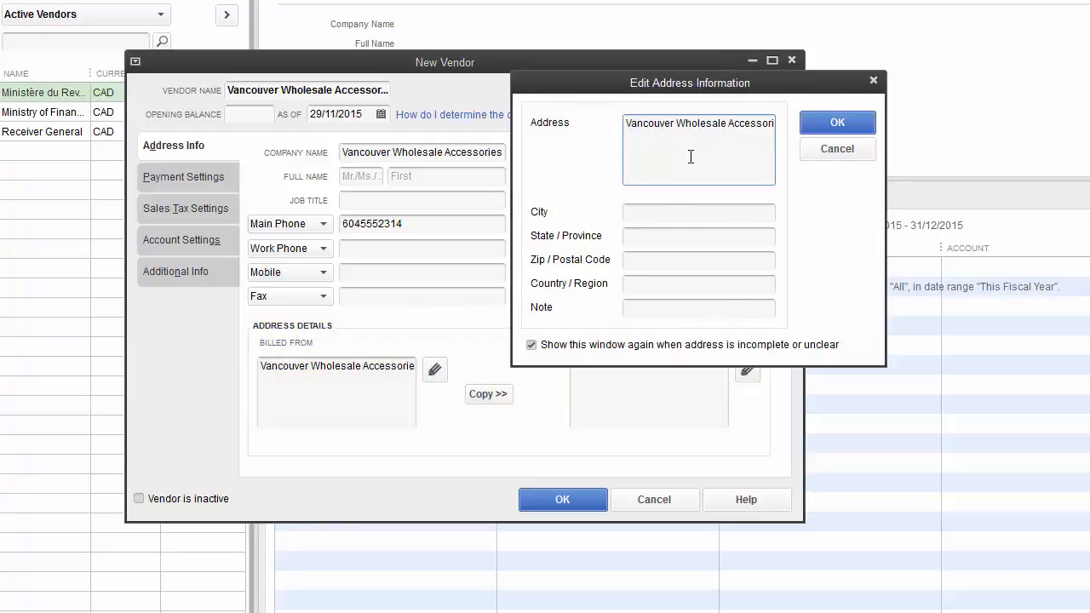
{"action": "left_click", "coordinate": [772, 168]}
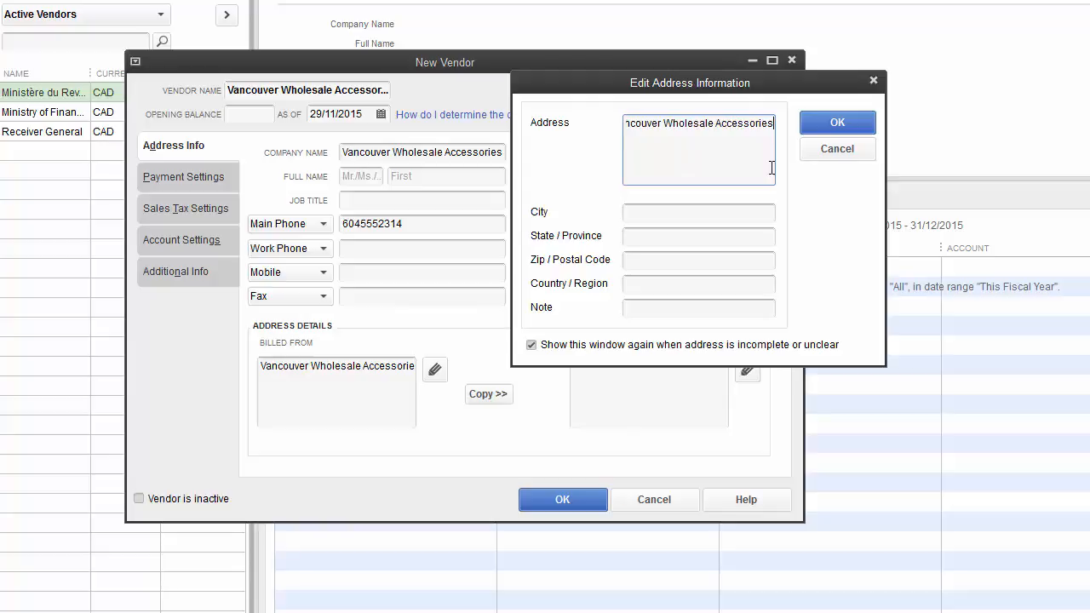
{"action": "key", "text": "Return"}
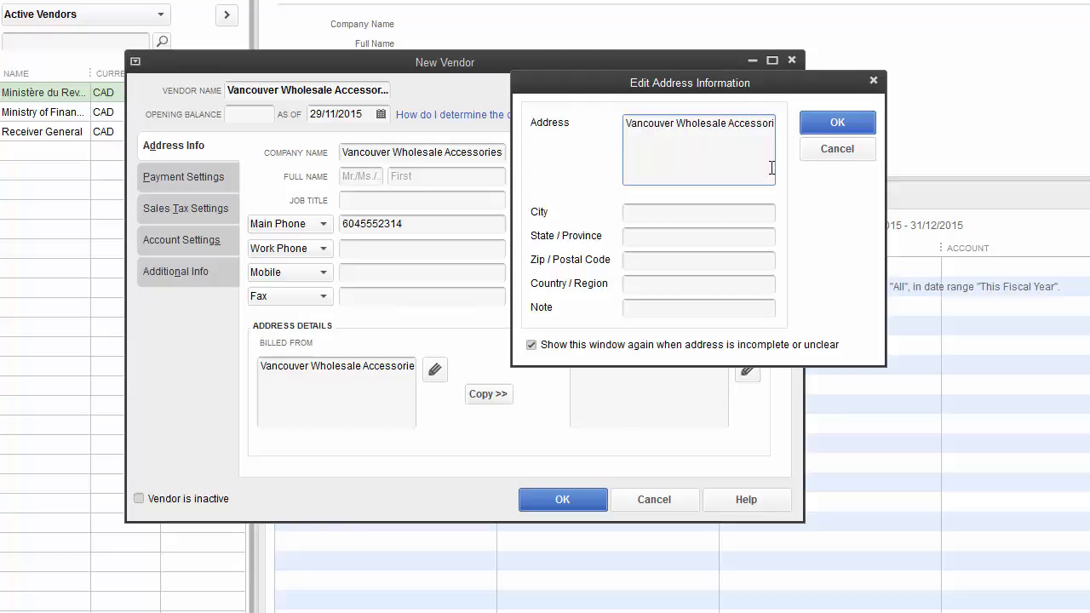
{"action": "left_click", "coordinate": [675, 208]}
{"action": "type", "text": "Va"}
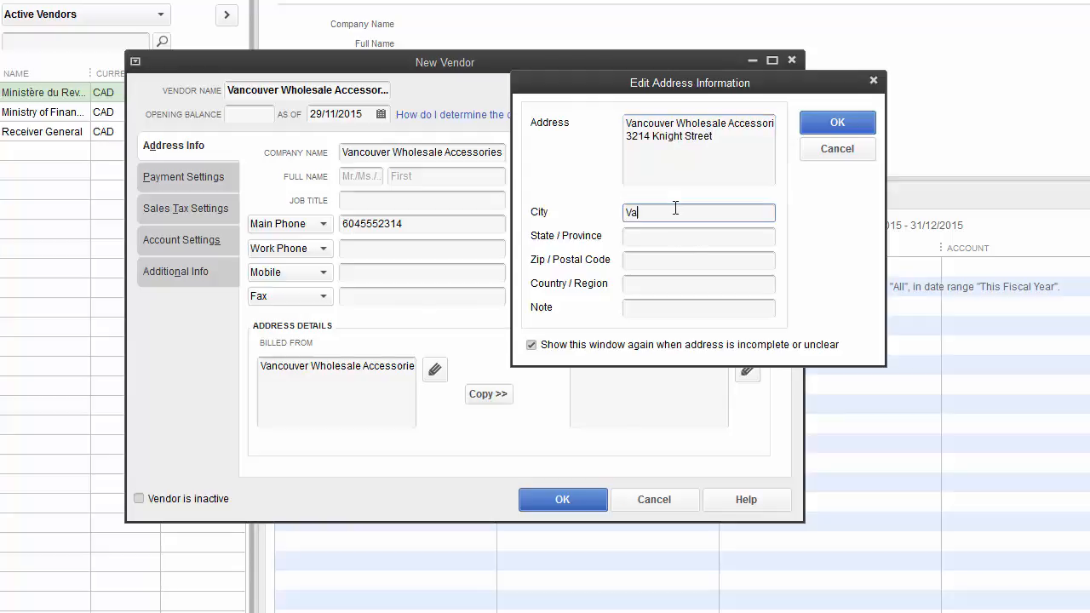
{"action": "type", "text": "ncouver"}
{"action": "left_click", "coordinate": [656, 236]}
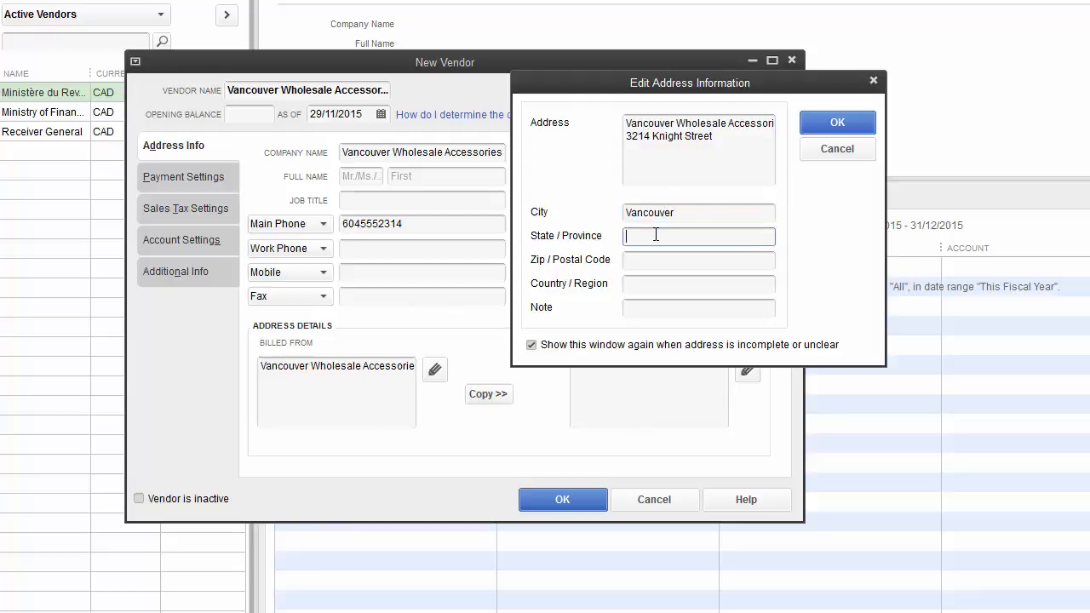
{"action": "type", "text": "BC"}
{"action": "left_click", "coordinate": [653, 264]}
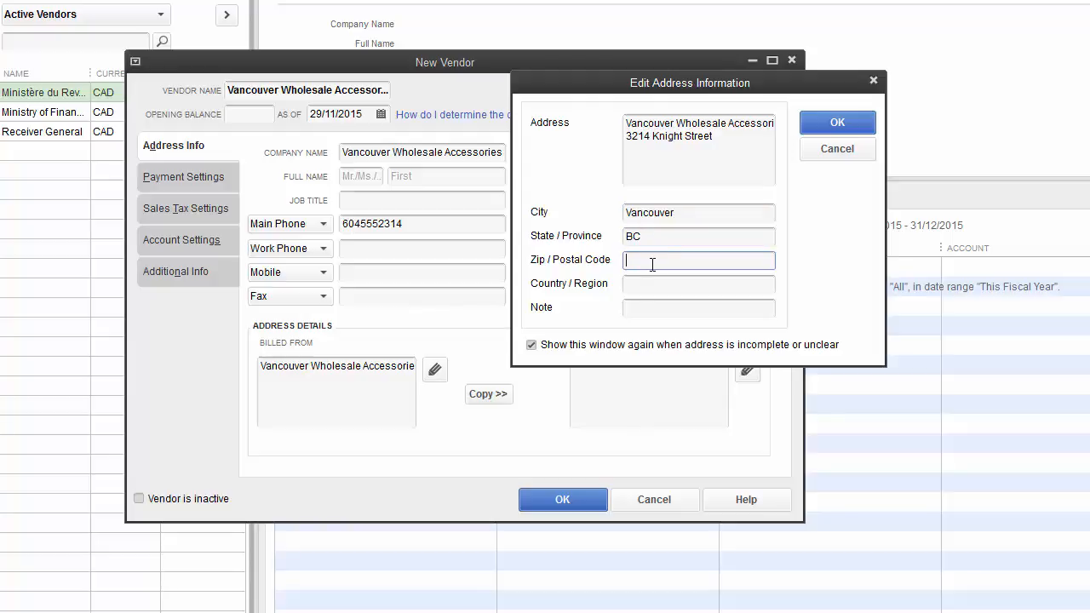
{"action": "type", "text": "V5N3C6"}
{"action": "left_click", "coordinate": [681, 283]}
{"action": "type", "text": "C"}
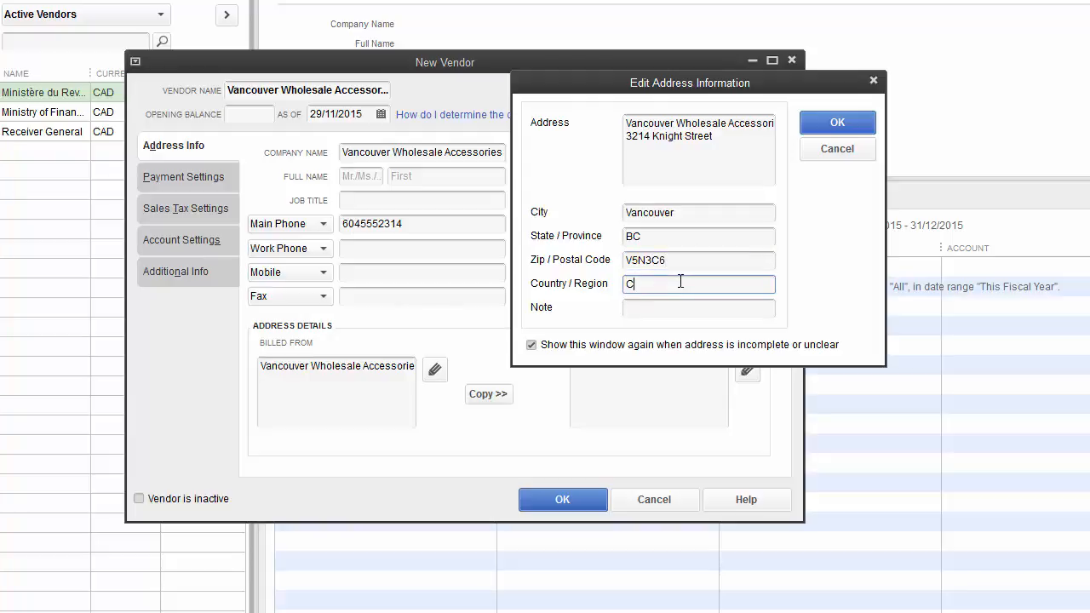
{"action": "type", "text": "anada"}
{"action": "left_click", "coordinate": [837, 123]}
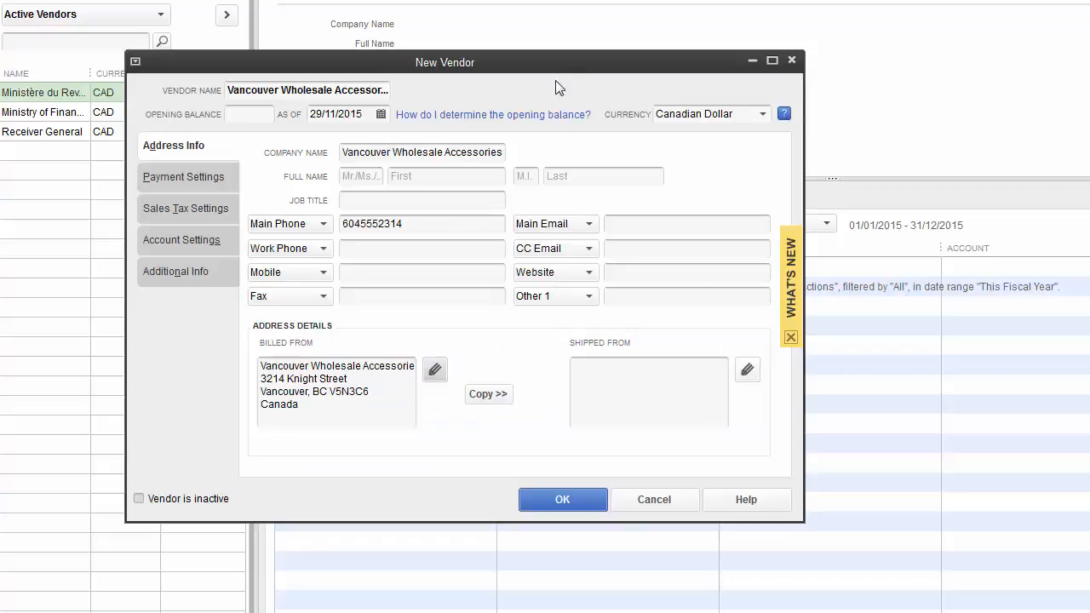
Step: Copy the billing address into the Shipped From address and accept it
{"action": "left_click_drag", "start_coordinate": [556, 70], "coordinate": [749, 80]}
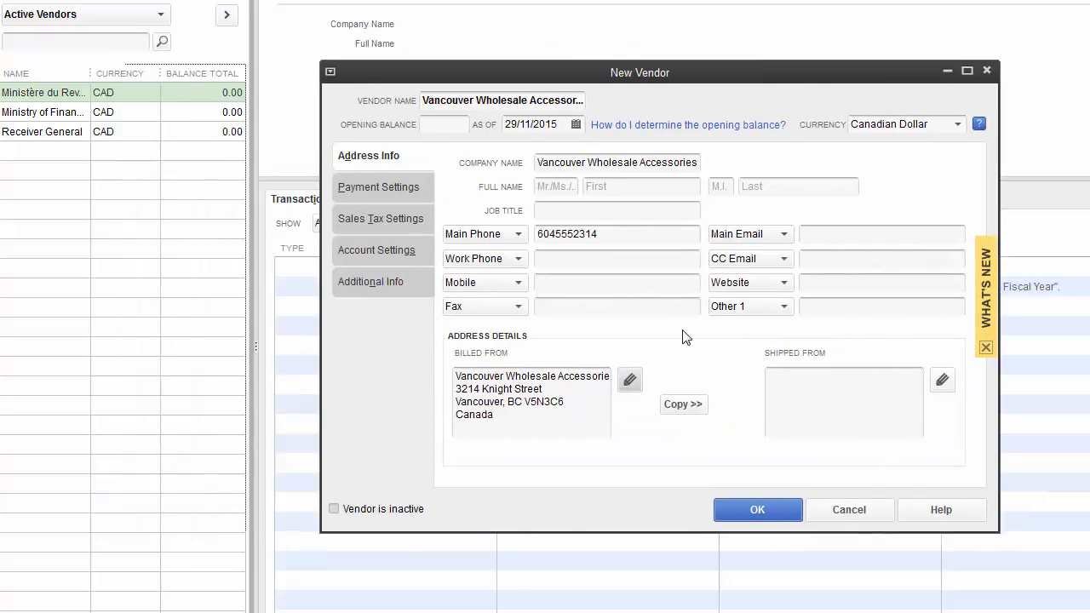
{"action": "left_click", "coordinate": [690, 408]}
{"action": "left_click", "coordinate": [686, 405]}
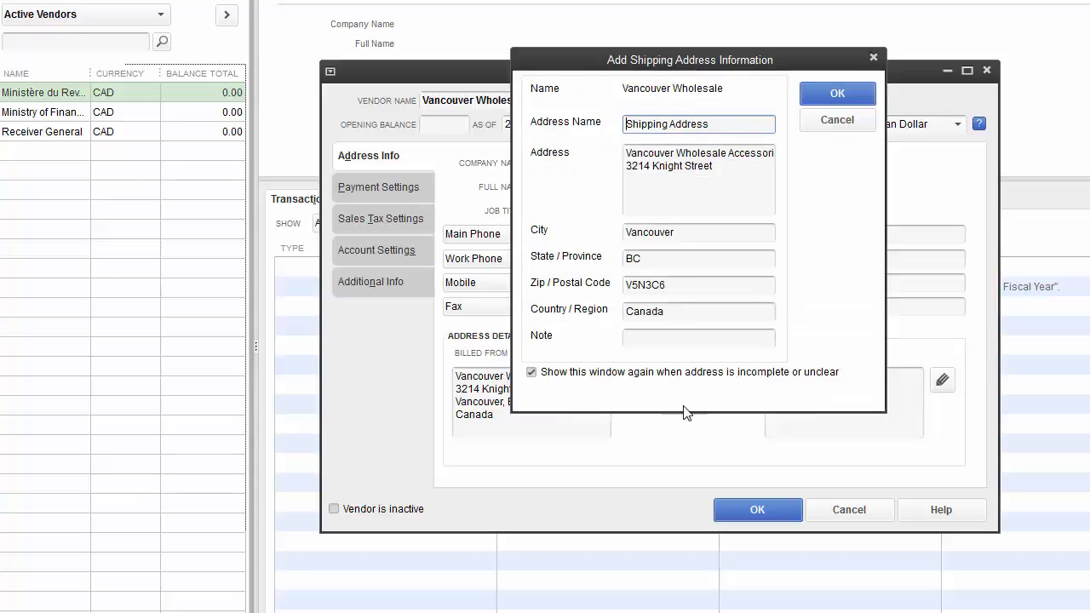
{"action": "left_click", "coordinate": [838, 94]}
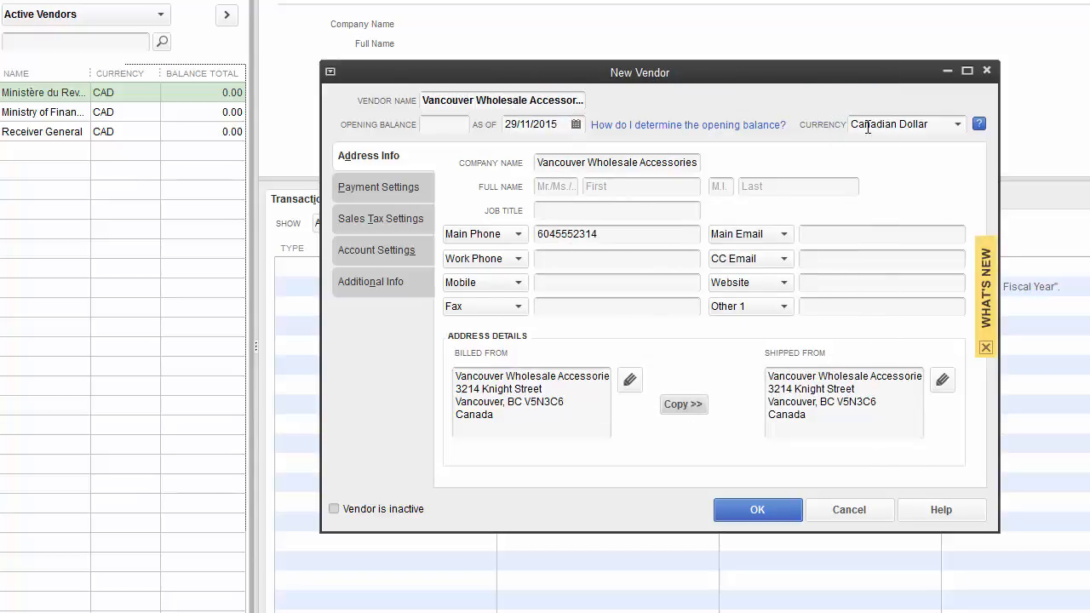
Step: Give the vendor 1% 10 Net 30 payment terms, save it, and close the Vendor Centre
{"action": "left_click", "coordinate": [380, 187]}
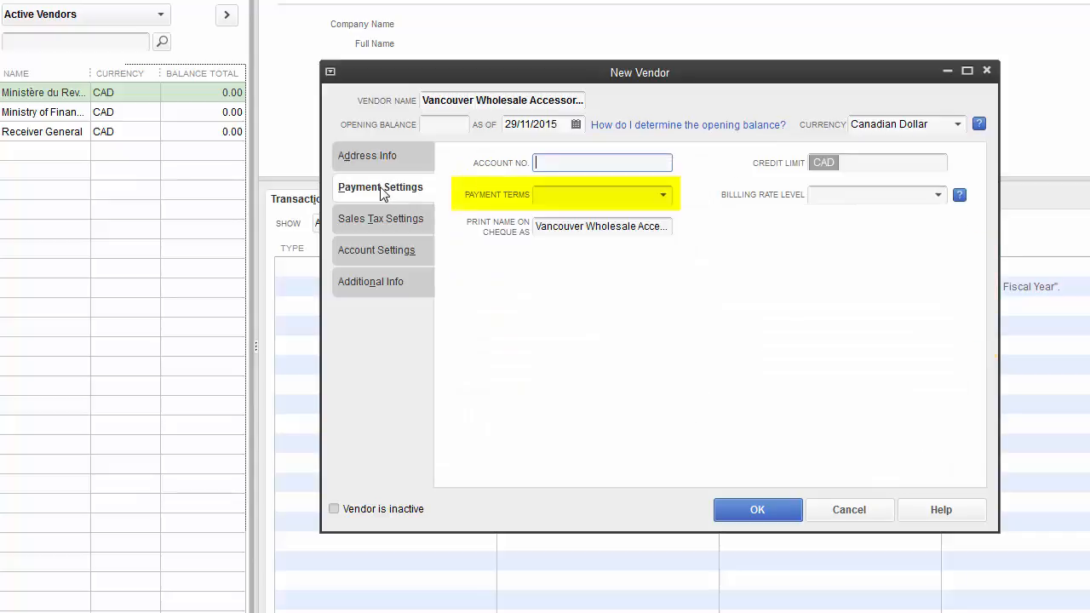
{"action": "left_click", "coordinate": [666, 199]}
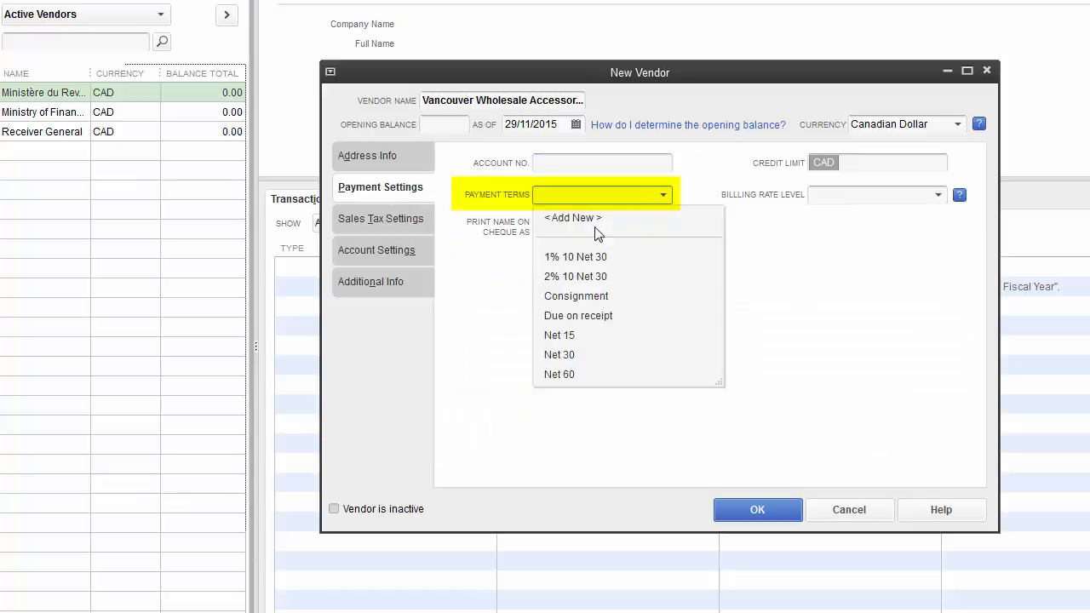
{"action": "left_click", "coordinate": [586, 260]}
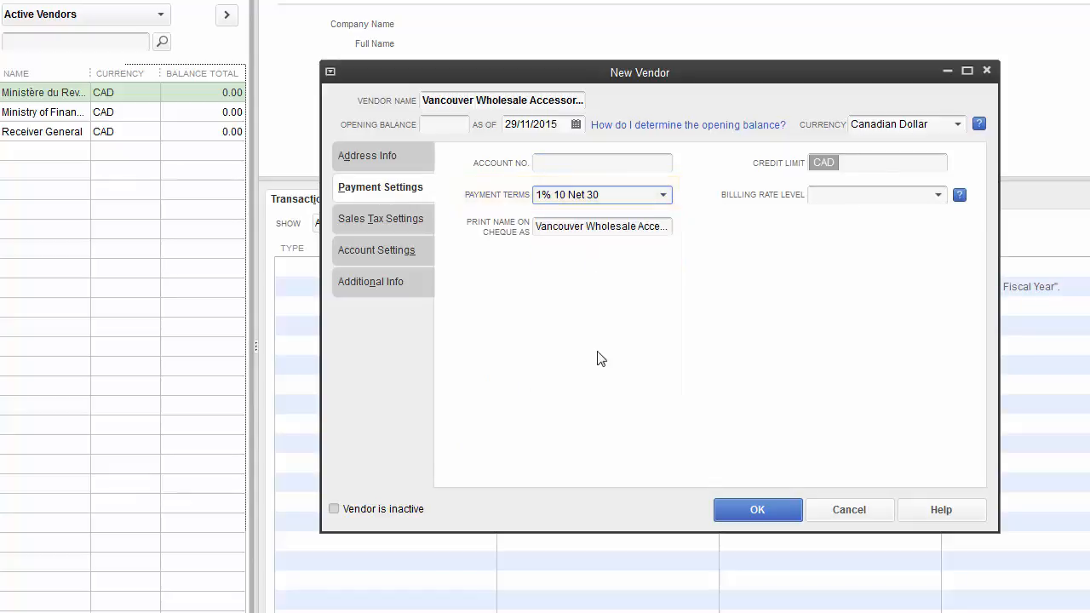
{"action": "left_click", "coordinate": [939, 196]}
{"action": "left_click", "coordinate": [938, 196]}
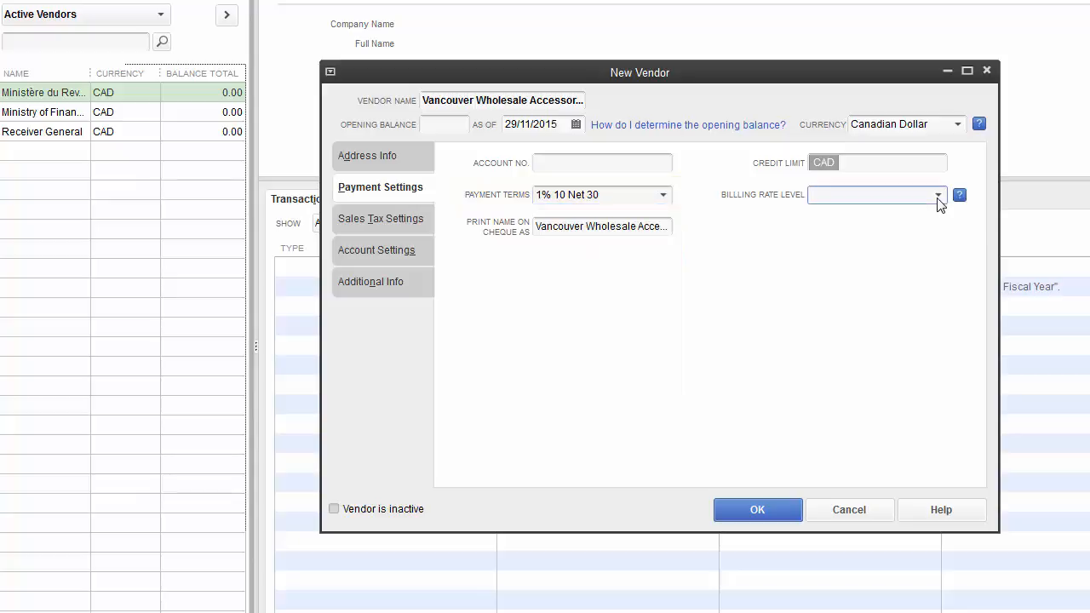
{"action": "left_click", "coordinate": [392, 253]}
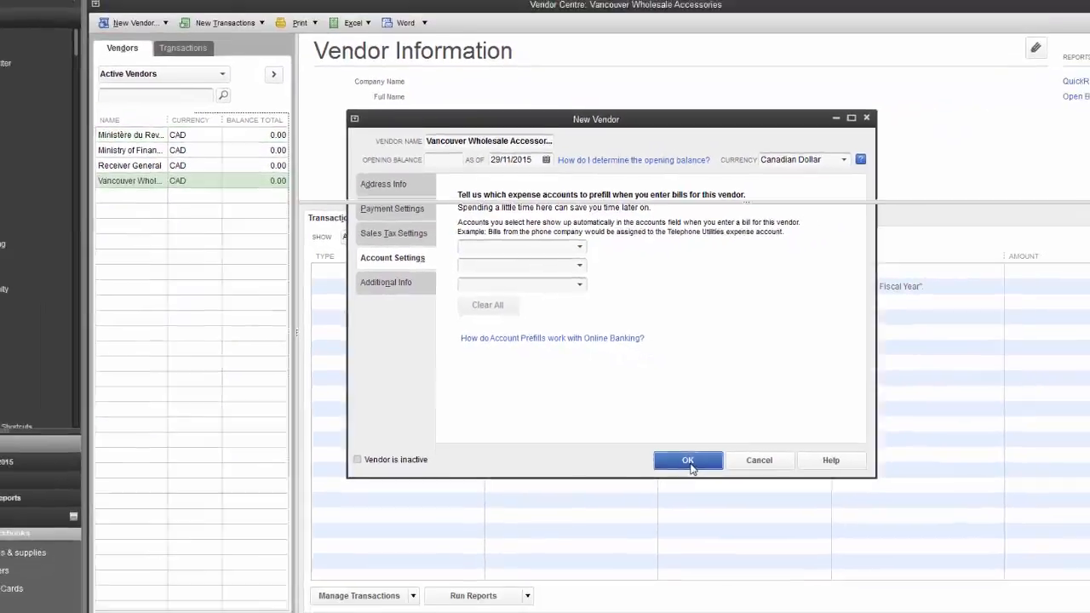
{"action": "left_click", "coordinate": [757, 509]}
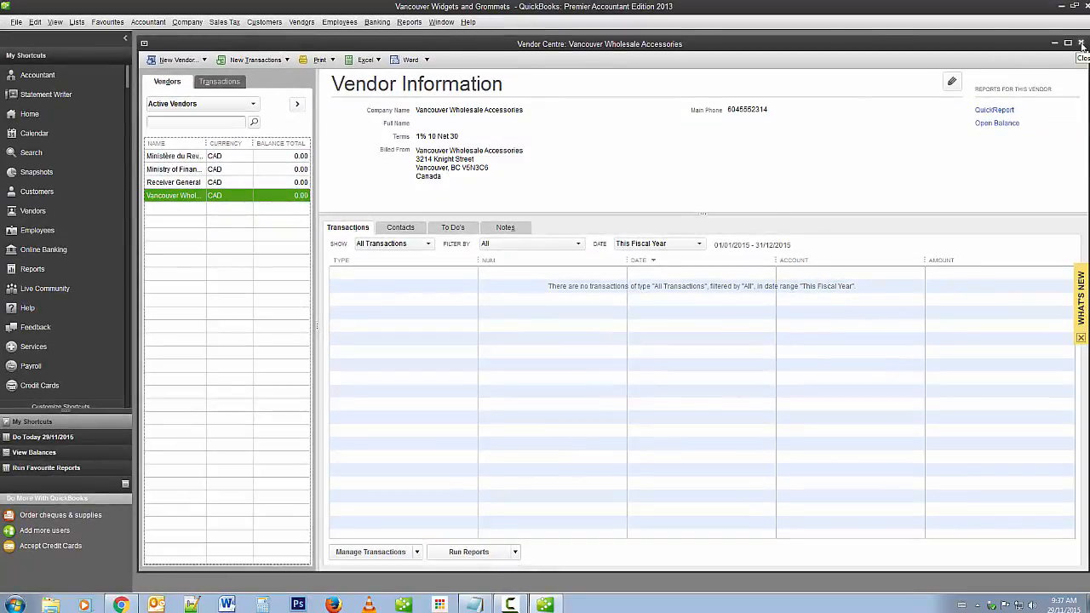
{"action": "left_click", "coordinate": [1082, 44]}
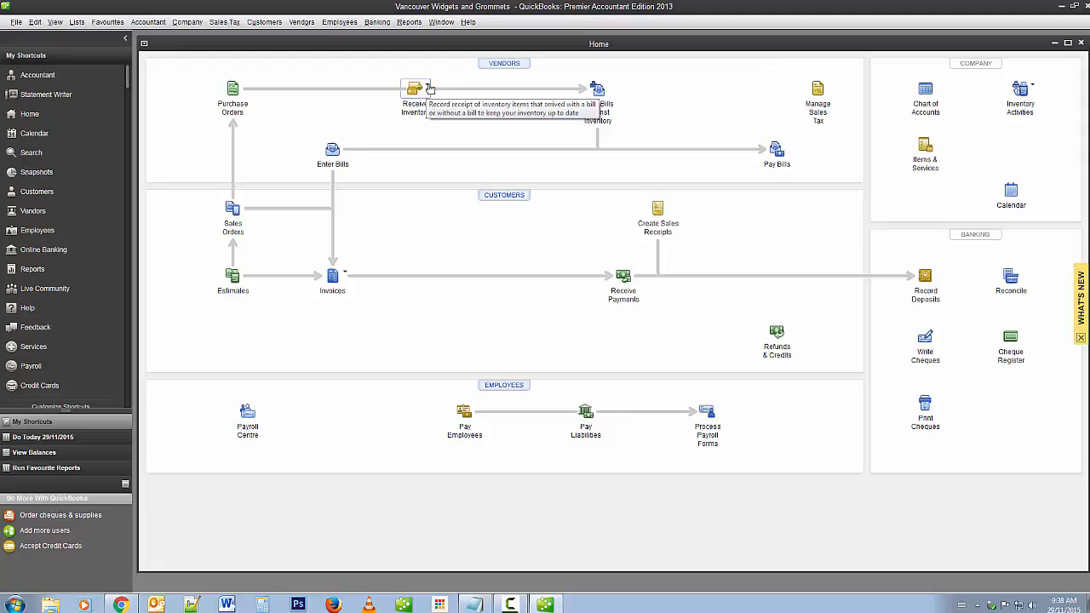
Step: Start a Receive Inventory with Bill transaction from the Home page
{"action": "left_click", "coordinate": [429, 88]}
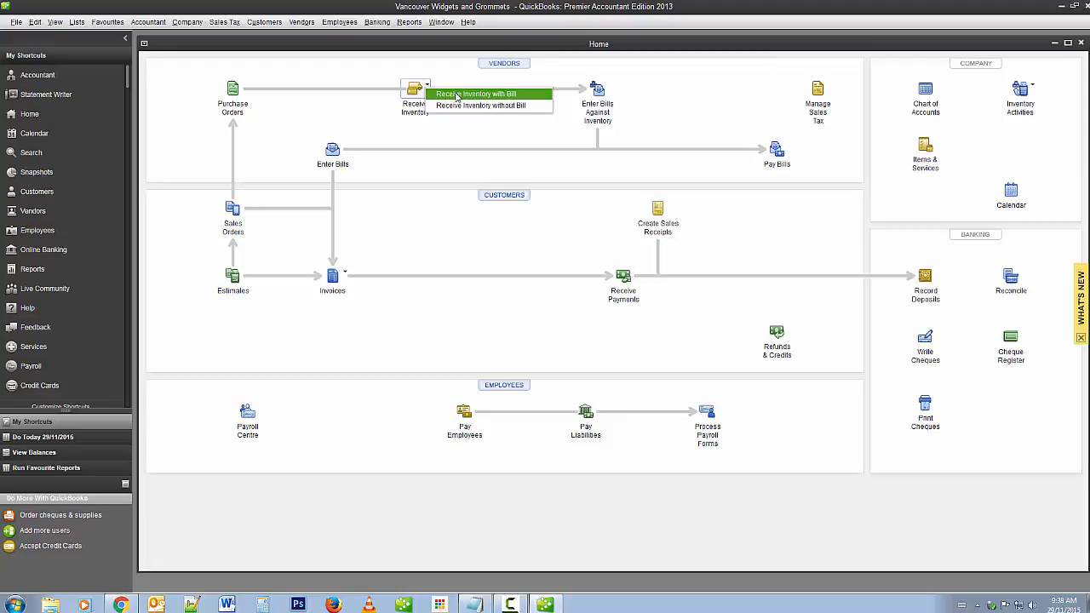
{"action": "left_click", "coordinate": [456, 95]}
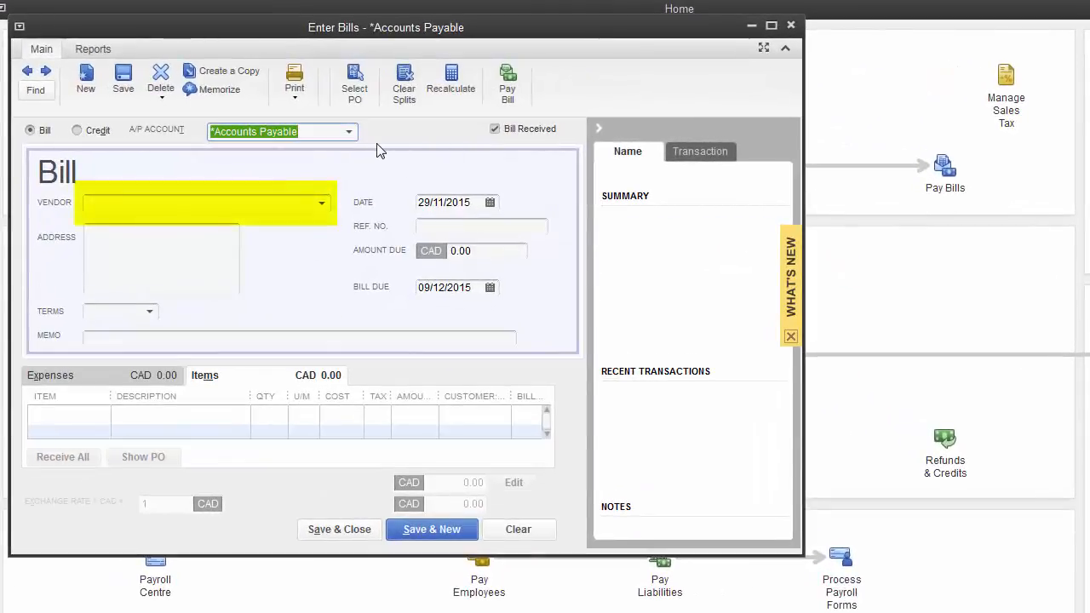
Step: Choose Vancouver Wholesale Accessories as the bill's vendor with reference number 1234
{"action": "left_click", "coordinate": [138, 203]}
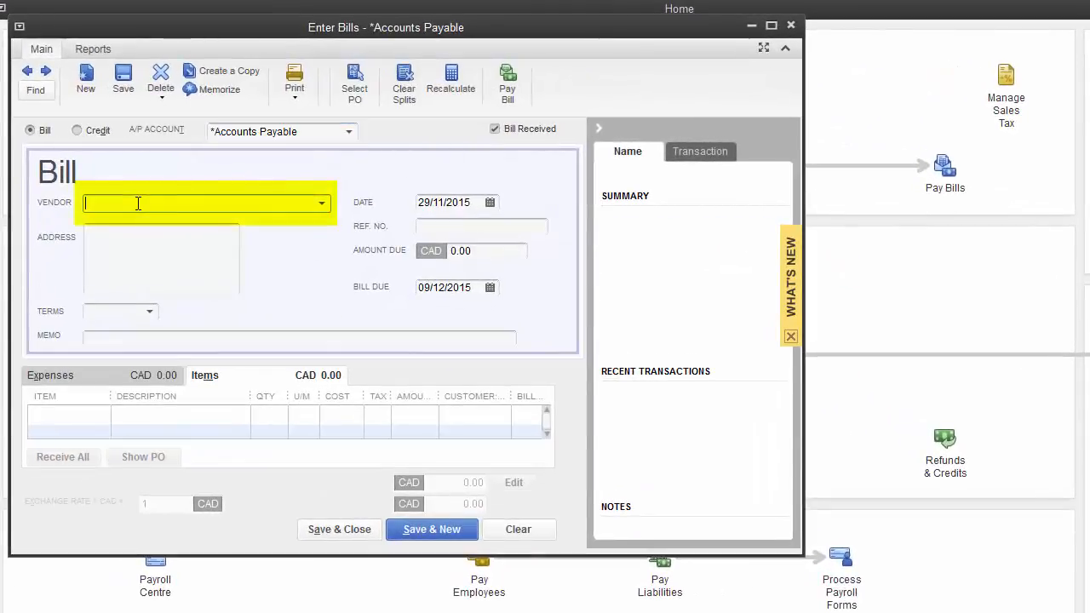
{"action": "left_click", "coordinate": [322, 203]}
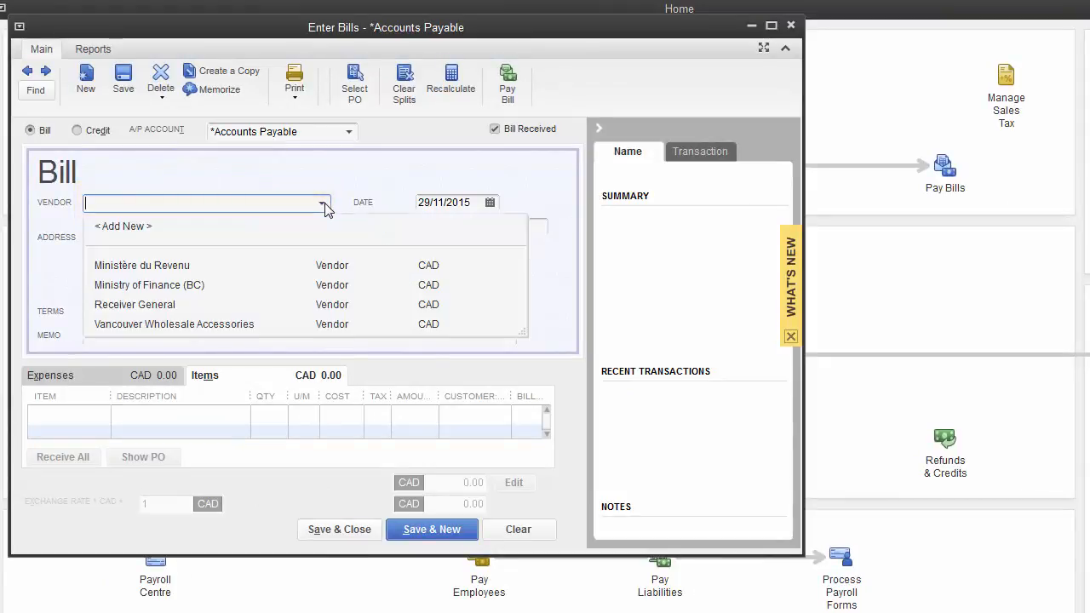
{"action": "left_click", "coordinate": [197, 322]}
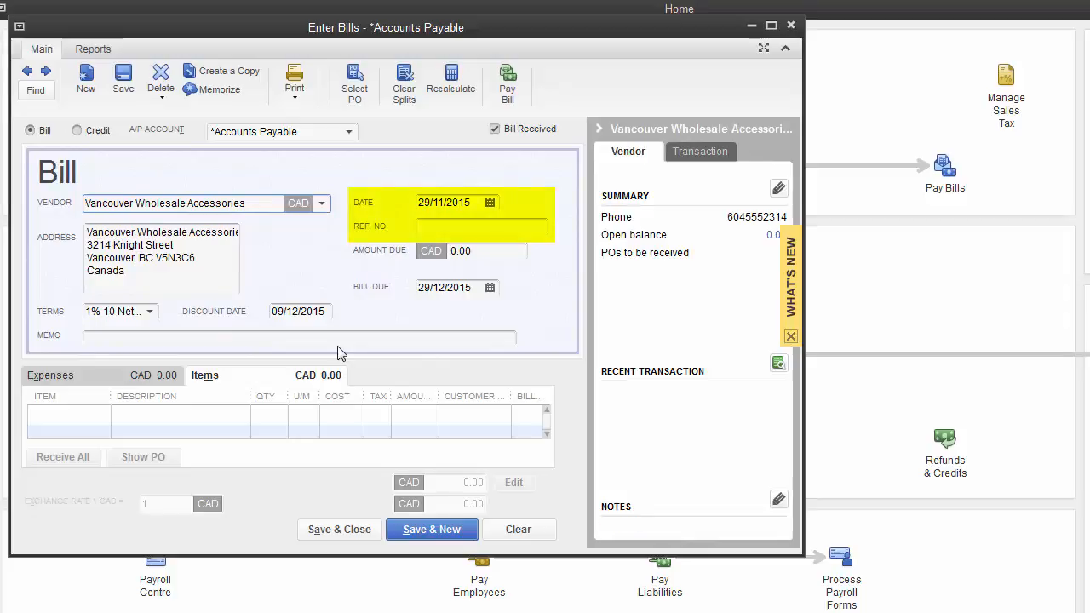
{"action": "left_click", "coordinate": [467, 228]}
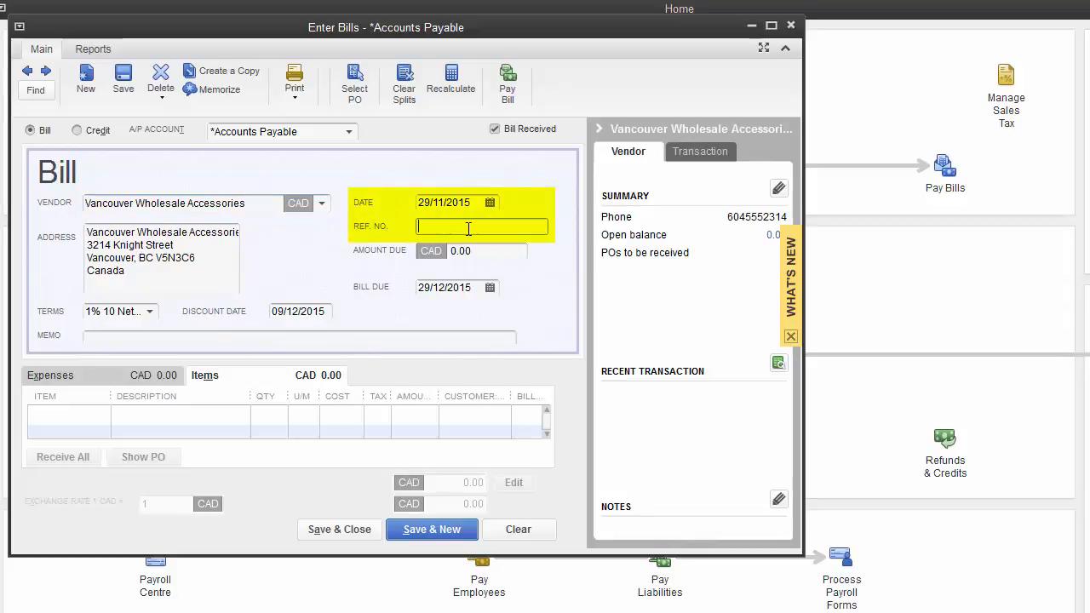
{"action": "type", "text": "1234"}
Step: Add item lines for A2 Widget and A4 Grommet to the bill
{"action": "left_click", "coordinate": [69, 417]}
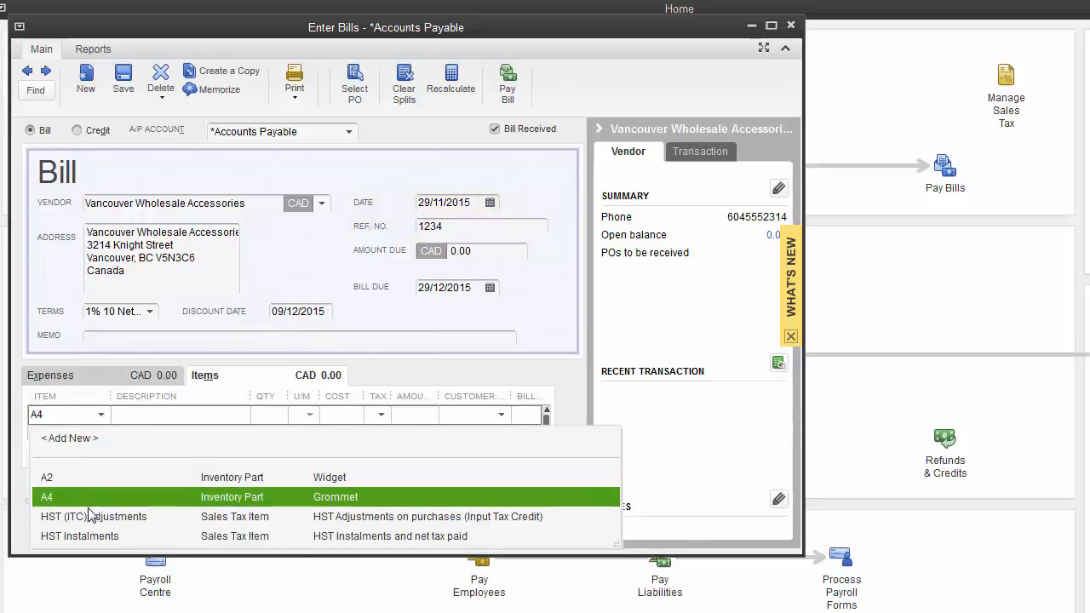
{"action": "left_click", "coordinate": [83, 476]}
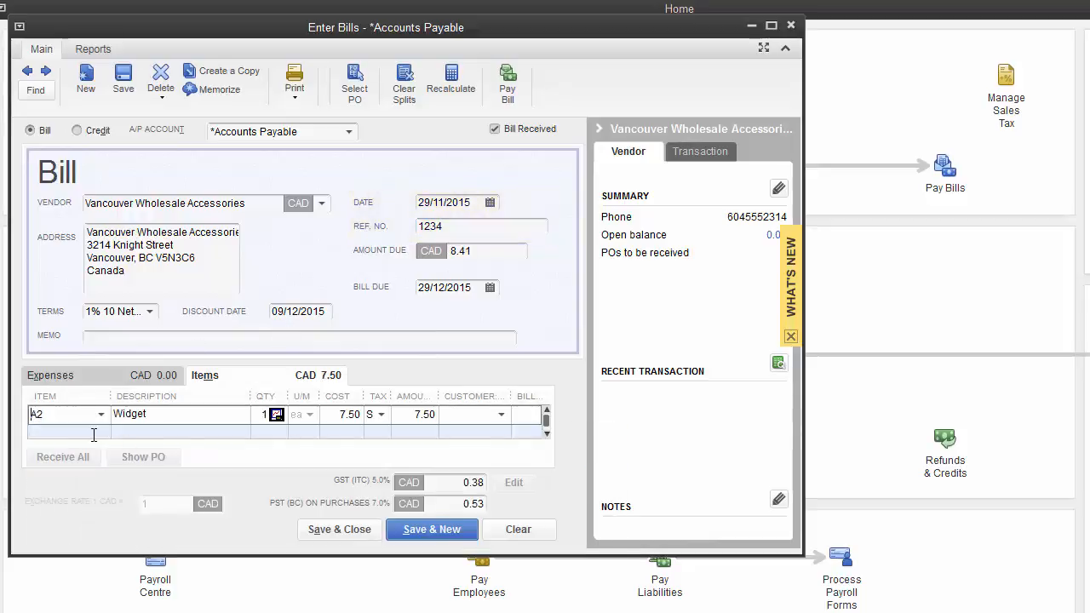
{"action": "left_click", "coordinate": [94, 435]}
{"action": "left_click", "coordinate": [101, 416]}
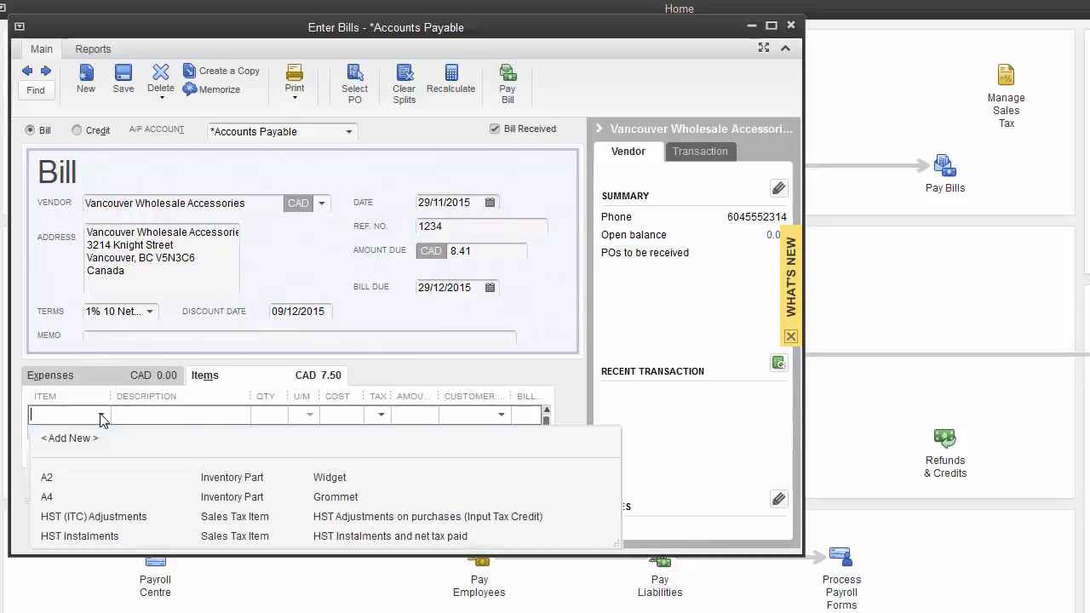
{"action": "left_click", "coordinate": [85, 497]}
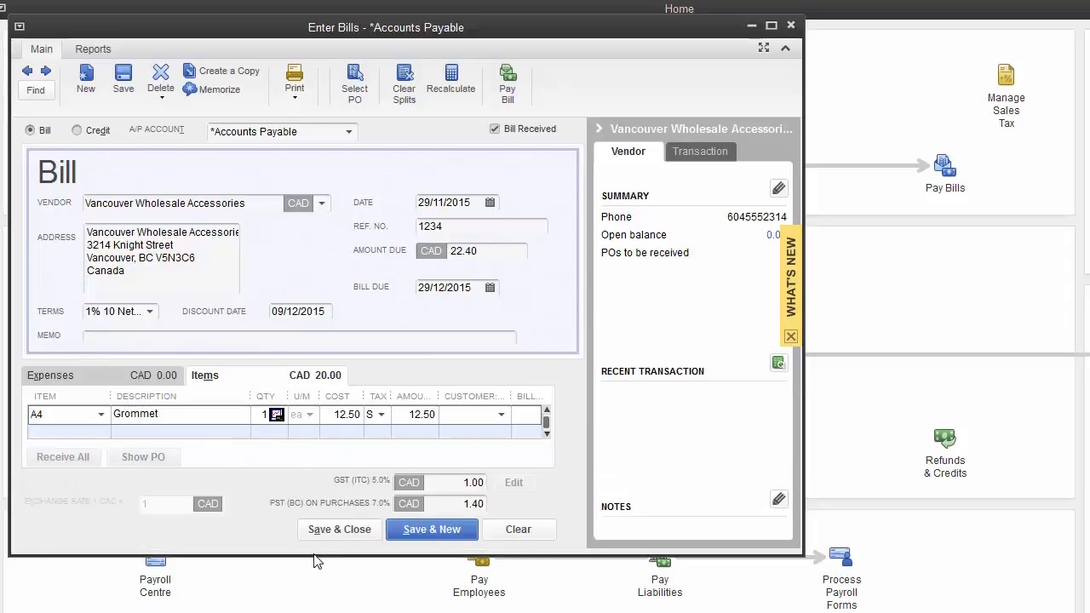
{"action": "left_click_drag", "start_coordinate": [314, 556], "coordinate": [312, 612]}
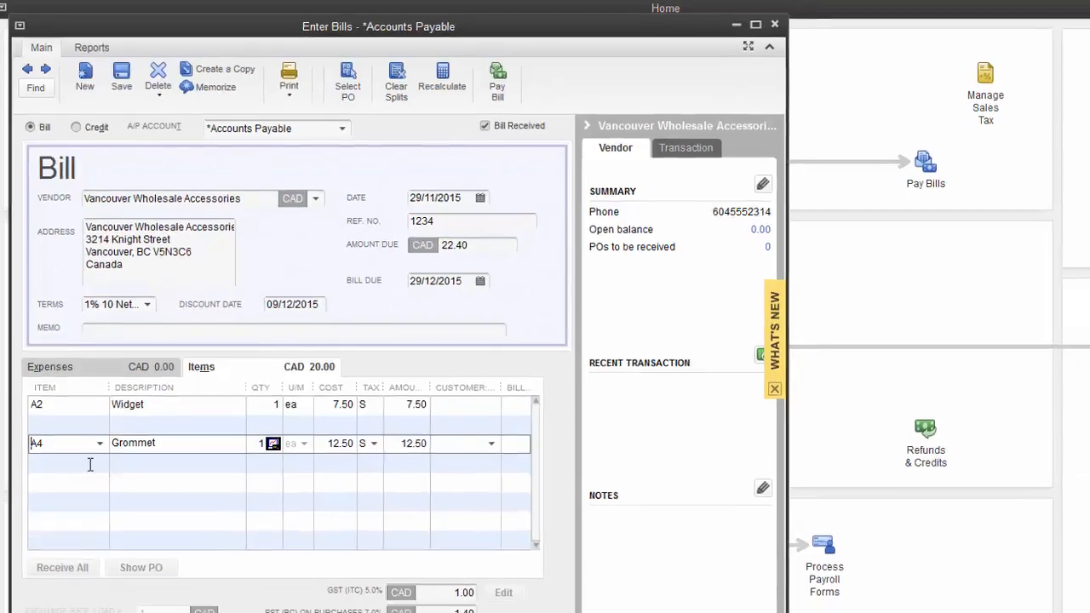
{"action": "left_click", "coordinate": [91, 470]}
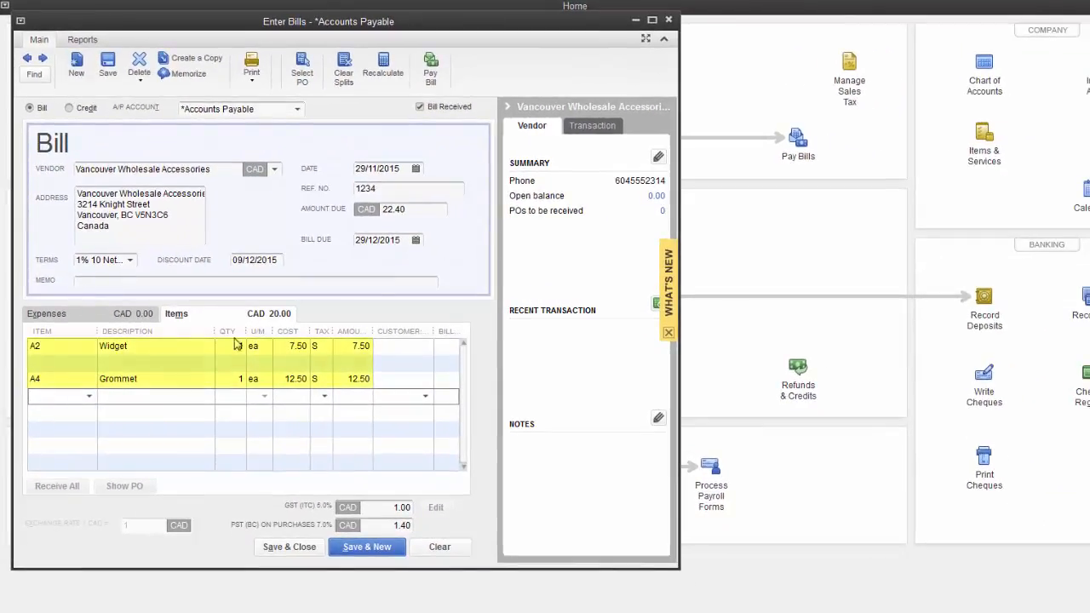
Step: Set the quantity of both the Widget and Grommet lines to 10
{"action": "left_click", "coordinate": [238, 346]}
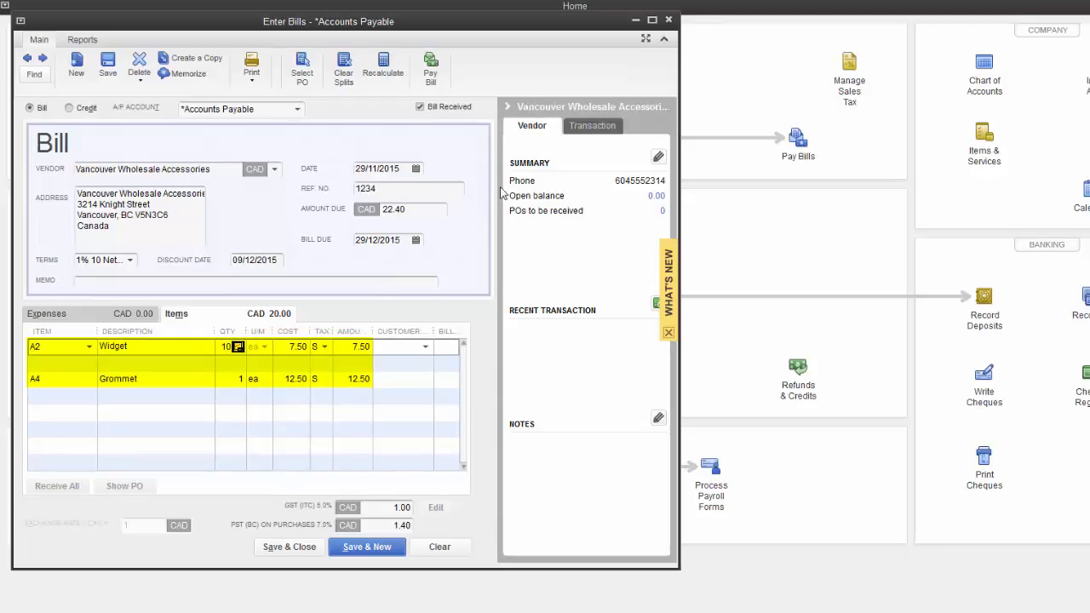
{"action": "left_click", "coordinate": [238, 379]}
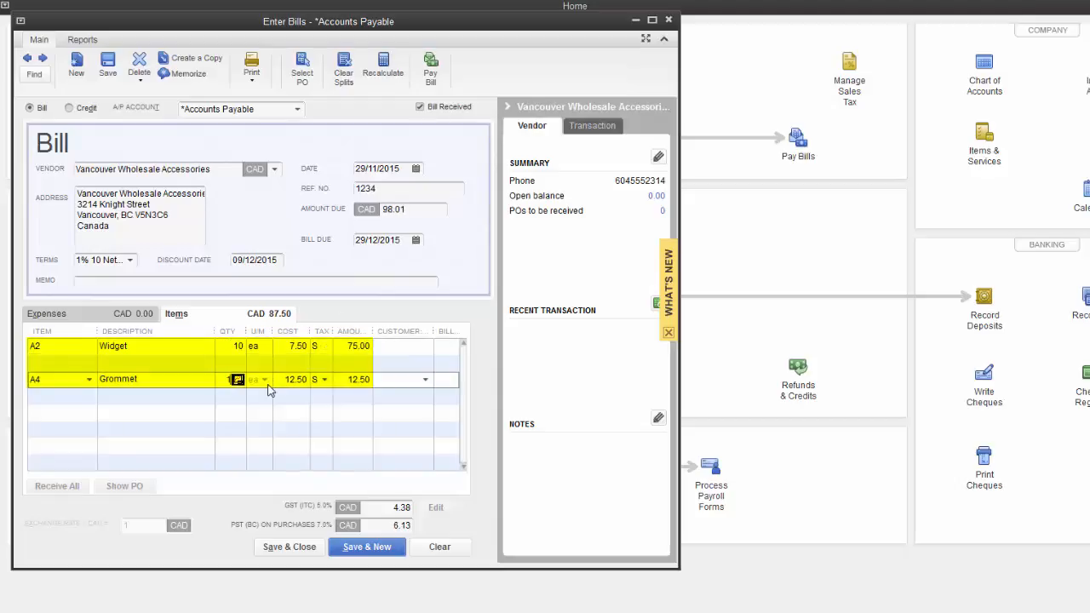
{"action": "type", "text": "10"}
{"action": "key", "text": "Tab"}
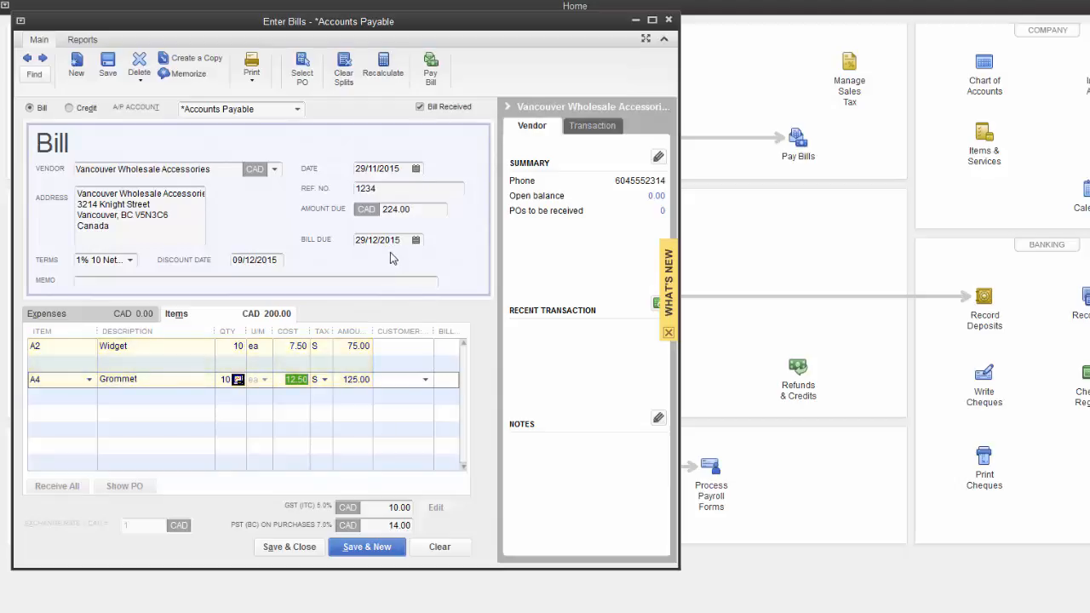
Step: Date the bill 01/01/2015 and Save & Close it
{"action": "left_click", "coordinate": [406, 168]}
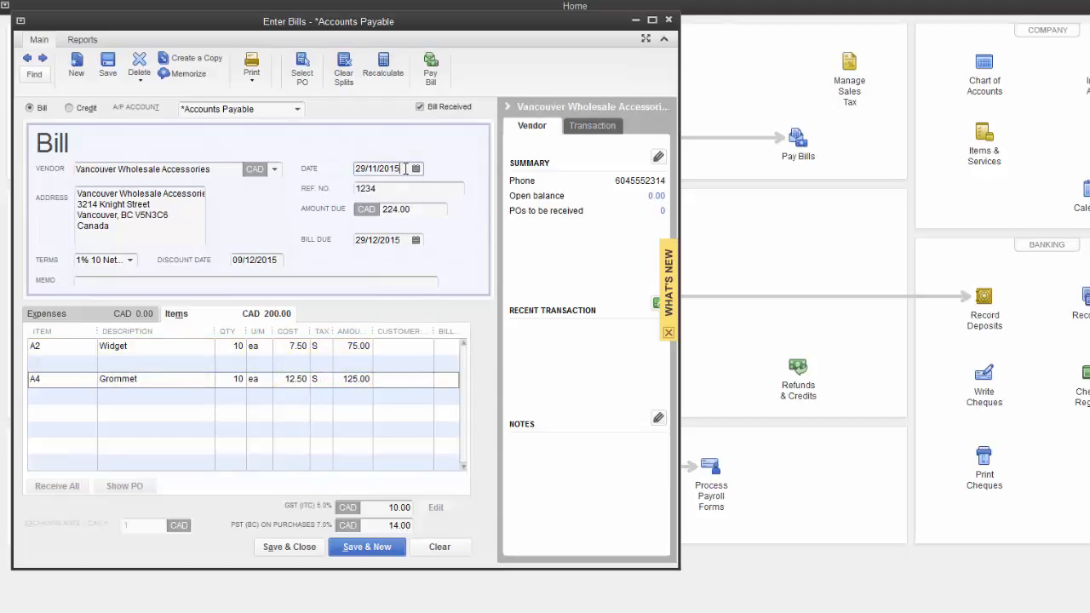
{"action": "left_click_drag", "start_coordinate": [406, 168], "coordinate": [355, 174]}
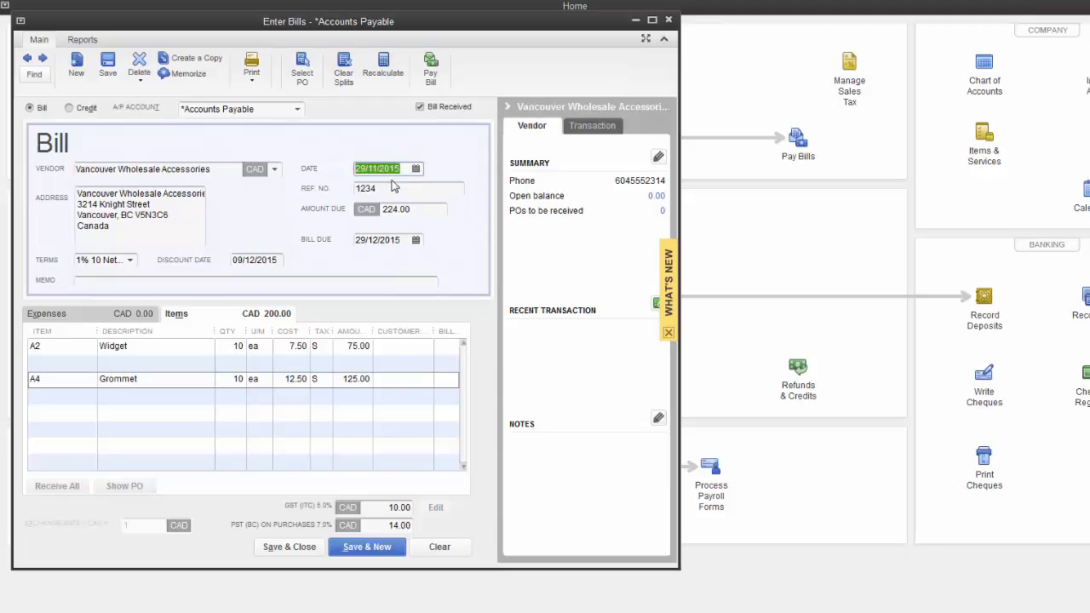
{"action": "type", "text": "1 1"}
{"action": "key", "text": "Tab"}
{"action": "key", "text": "shift+Tab"}
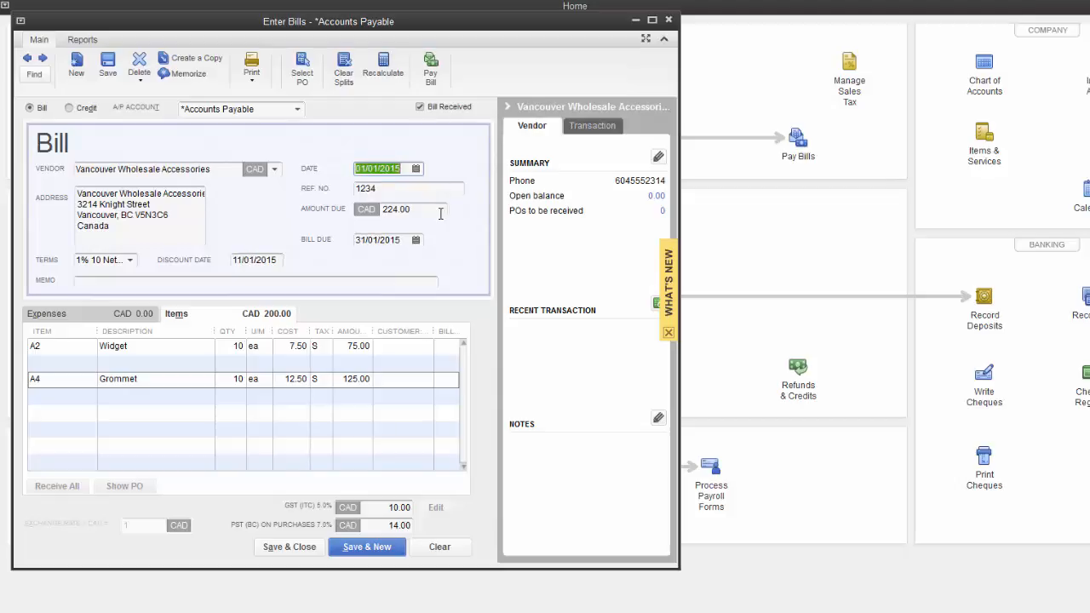
{"action": "left_click", "coordinate": [291, 548]}
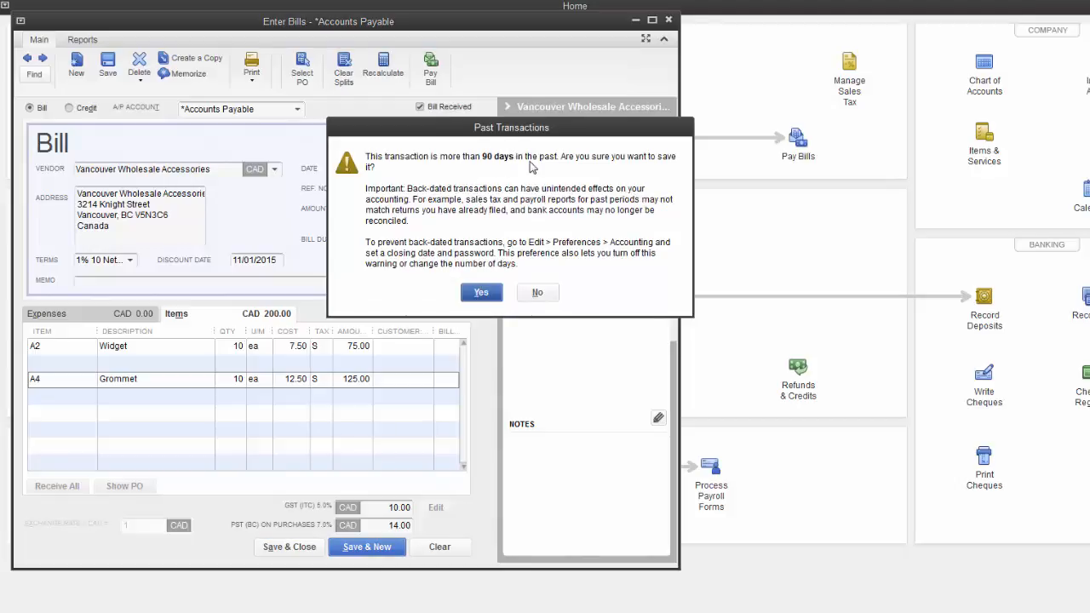
Step: Confirm Yes in the Past Transactions warning to record the back-dated bill
{"action": "left_click", "coordinate": [483, 294]}
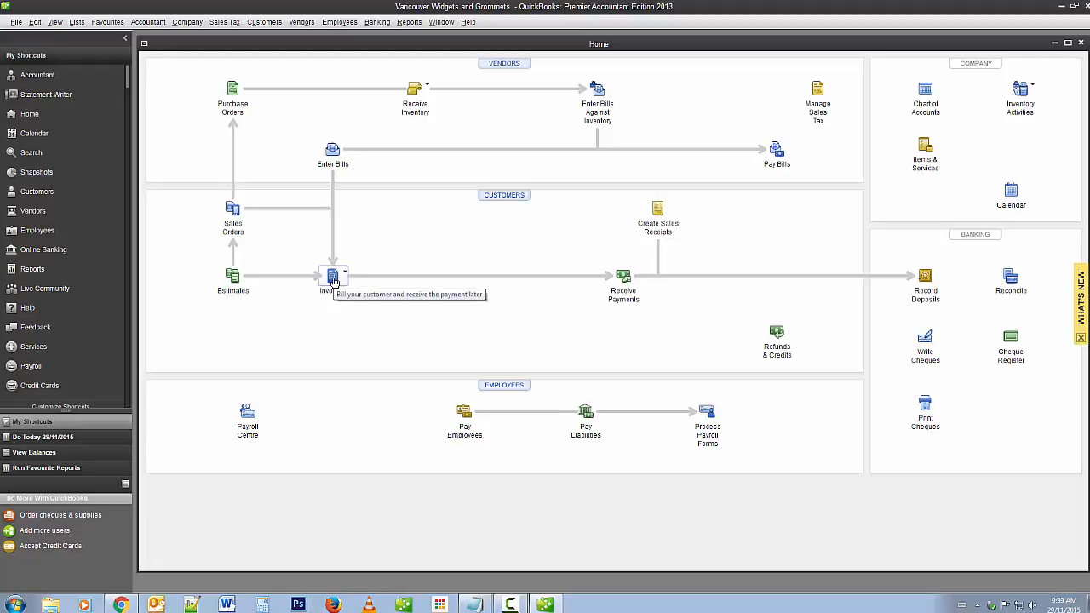
Step: Create a new invoice billed to Vancouver Accessories, filling in its address and 1% 10 Net 30 terms
{"action": "left_click", "coordinate": [345, 273]}
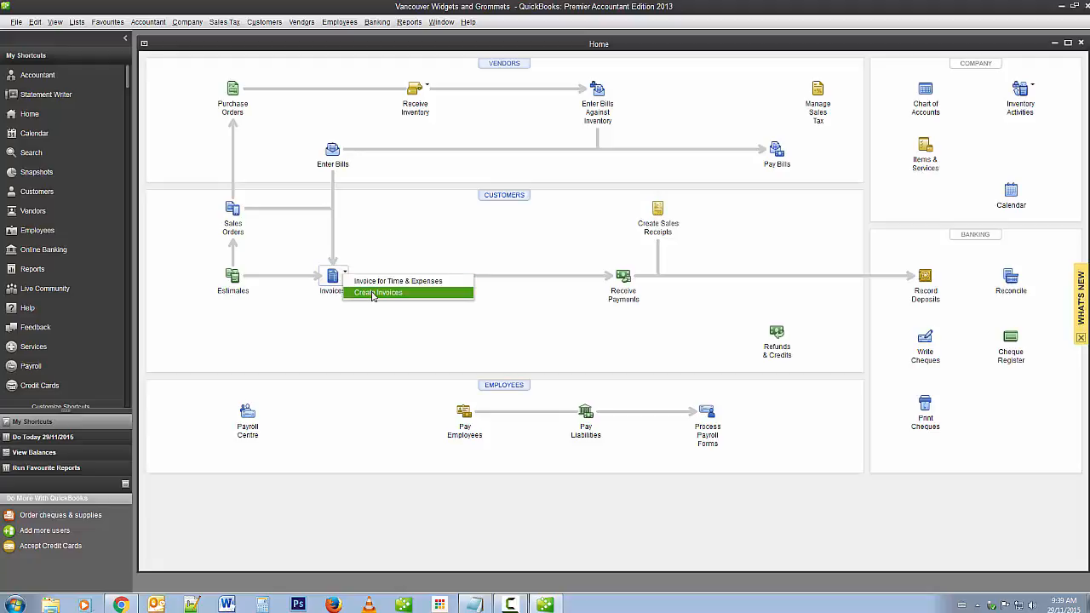
{"action": "left_click", "coordinate": [375, 293]}
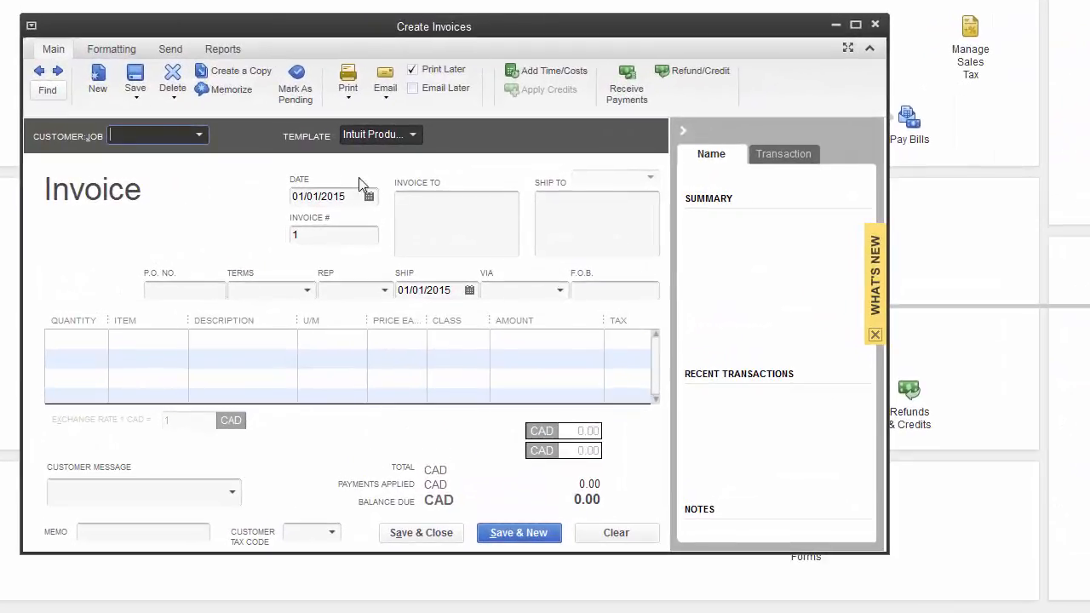
{"action": "left_click", "coordinate": [199, 136]}
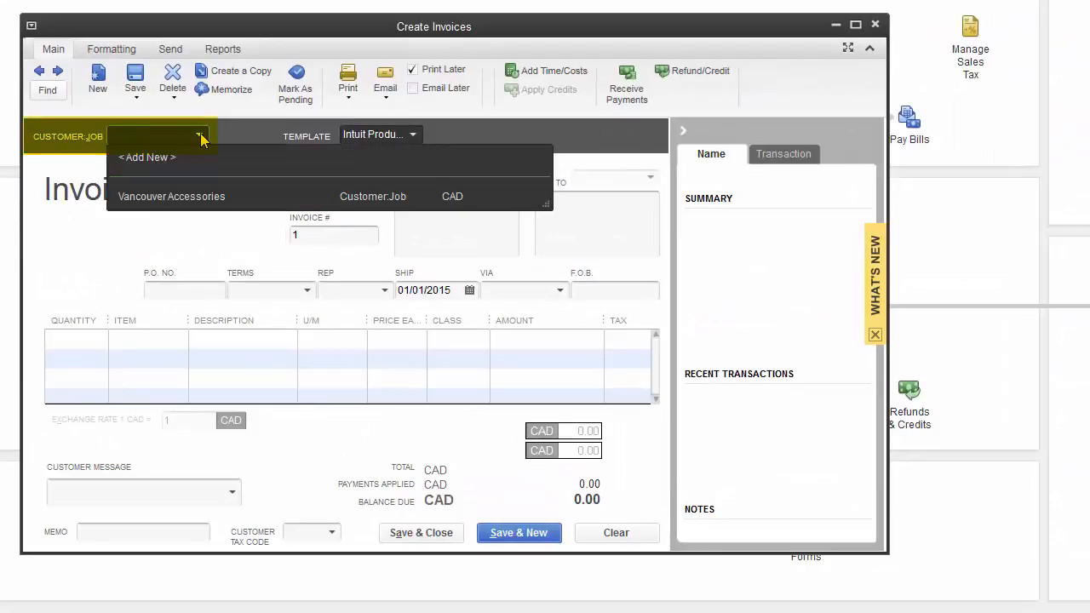
{"action": "left_click", "coordinate": [194, 203]}
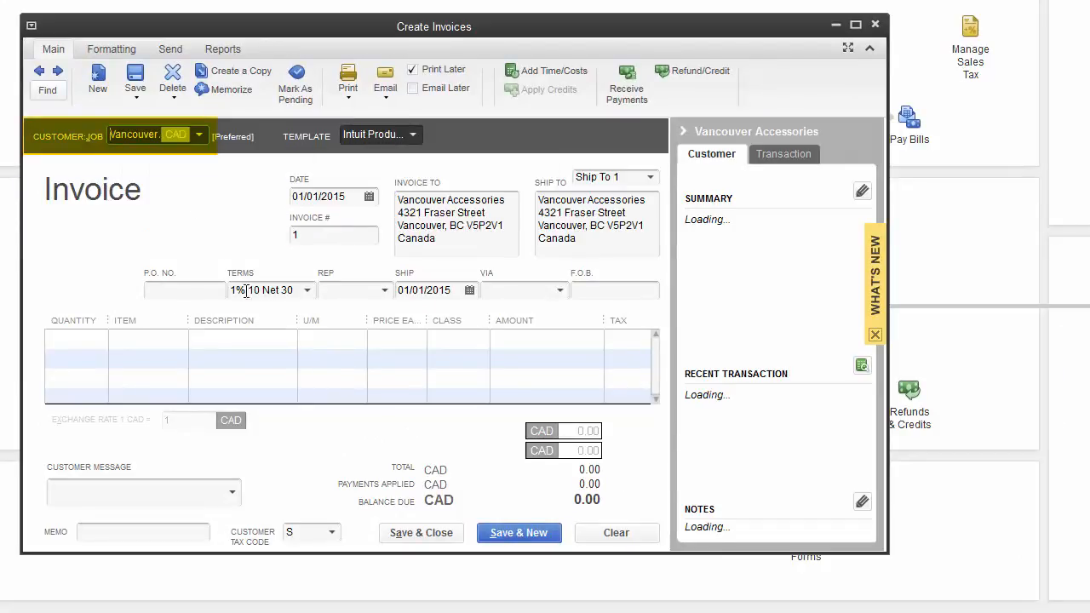
{"action": "left_click", "coordinate": [241, 354]}
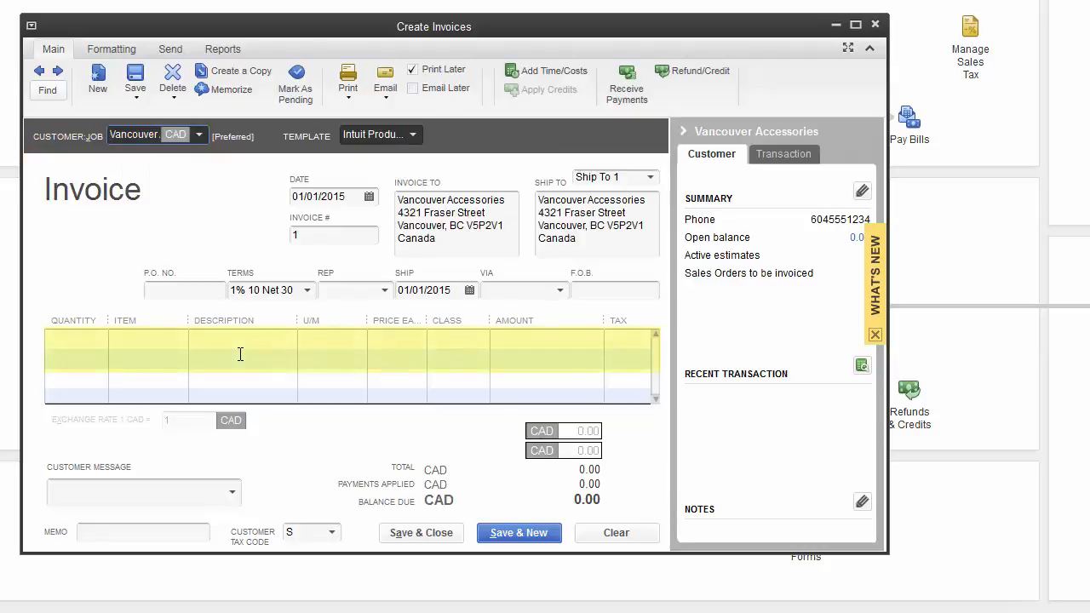
Step: Add invoice lines for 2 A2 Widgets and 2 A4 Grommets, bringing the balance to 50.40
{"action": "left_click", "coordinate": [71, 340]}
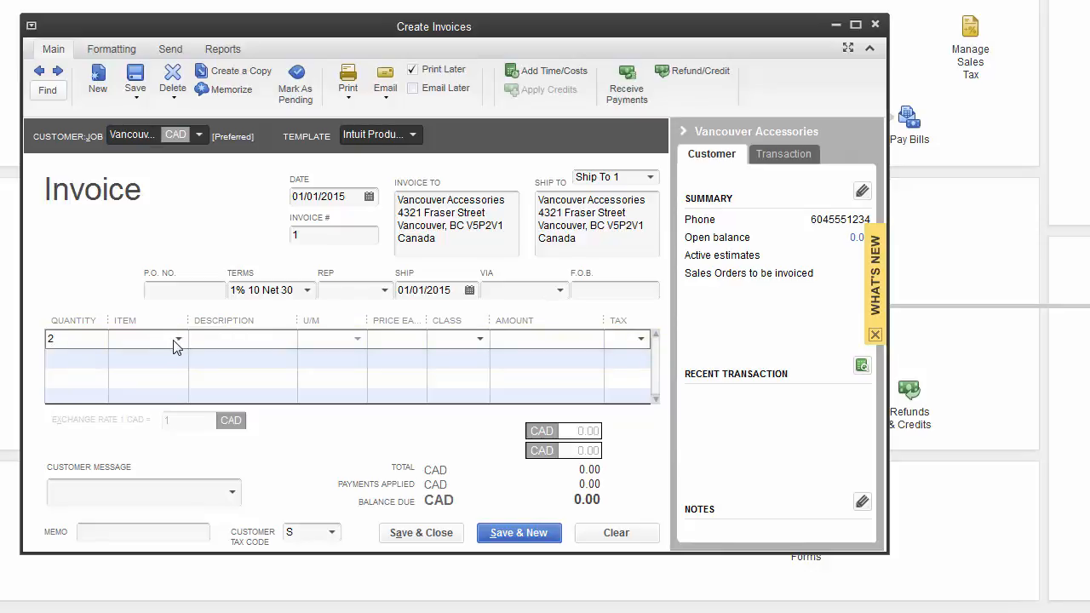
{"action": "type", "text": "2"}
{"action": "left_click", "coordinate": [179, 341]}
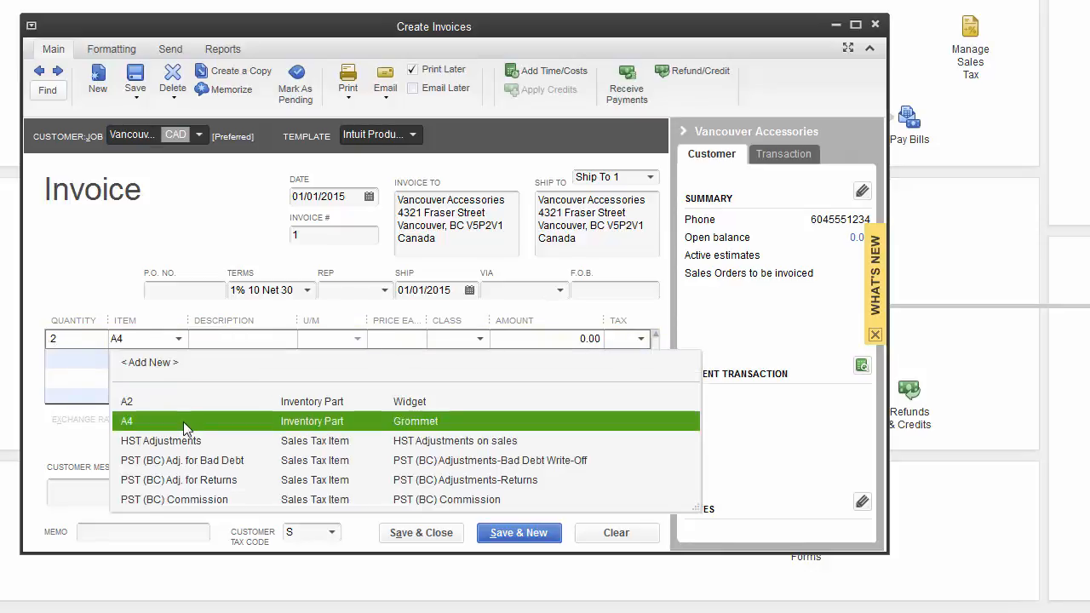
{"action": "left_click", "coordinate": [179, 413]}
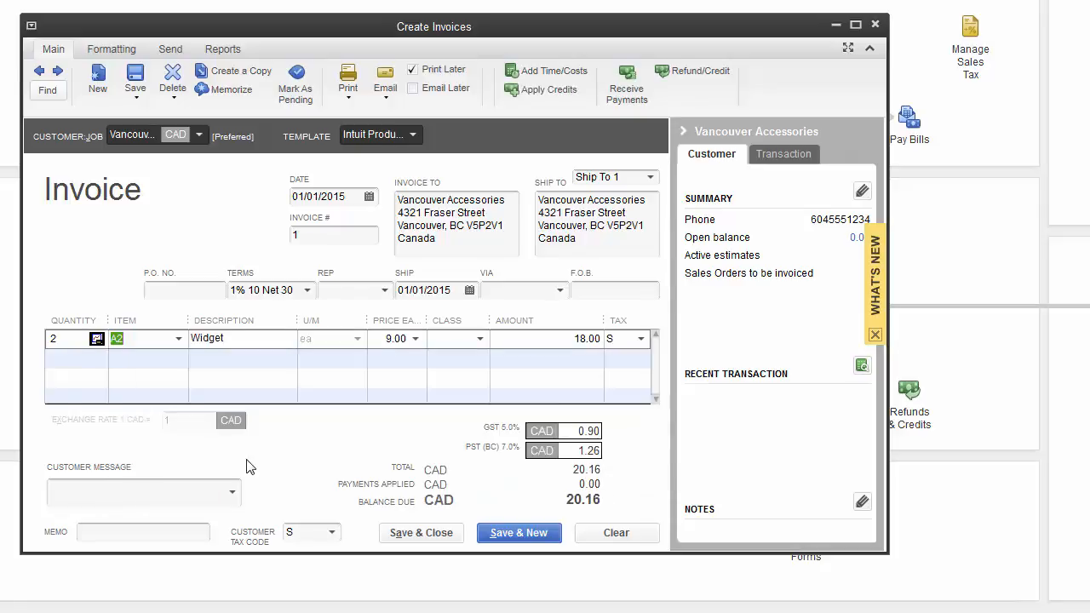
{"action": "left_click", "coordinate": [68, 358]}
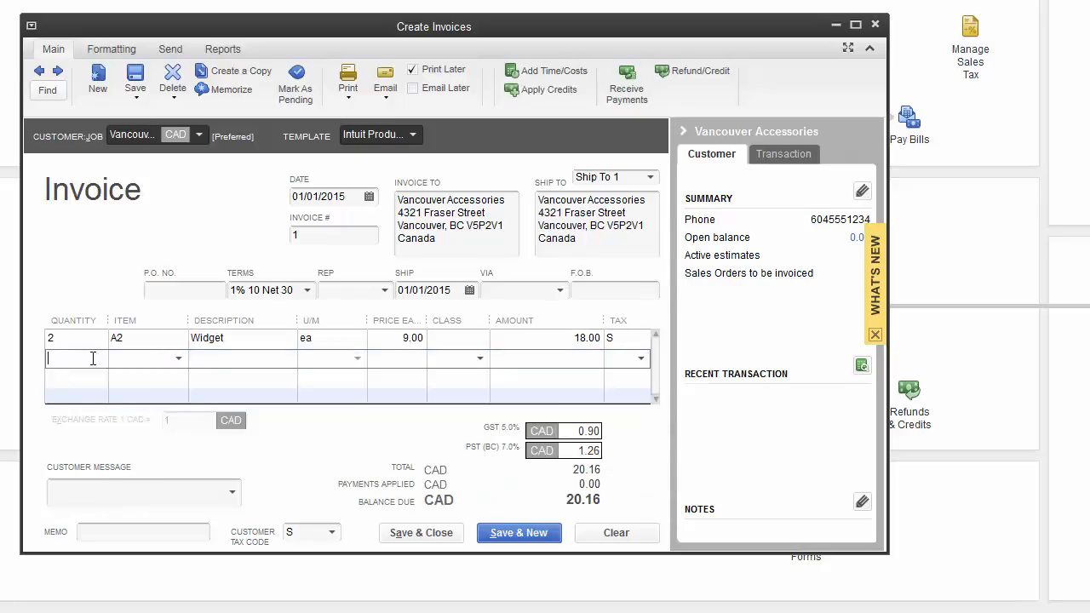
{"action": "type", "text": "2"}
{"action": "left_click", "coordinate": [179, 358]}
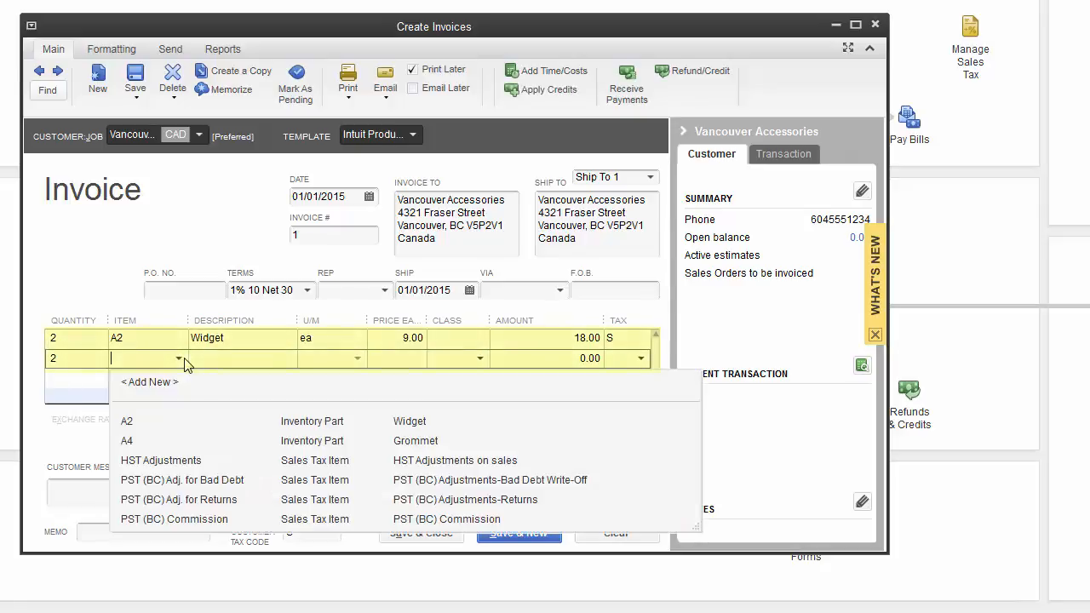
{"action": "left_click", "coordinate": [140, 440]}
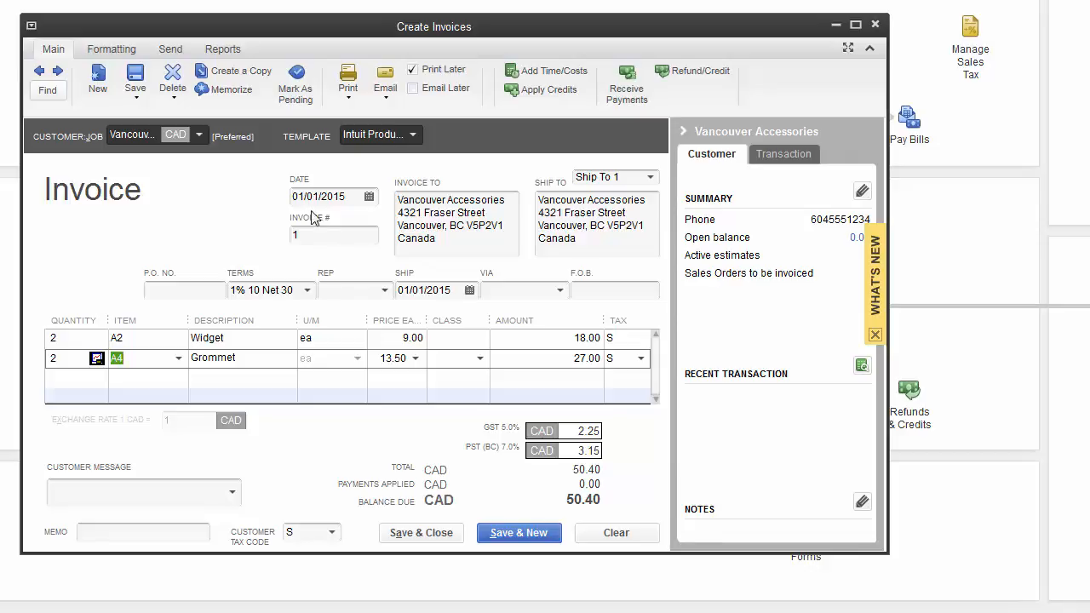
Step: Date the invoice 02/01/2015 and save it, accepting the past-transaction warning
{"action": "left_click", "coordinate": [369, 198]}
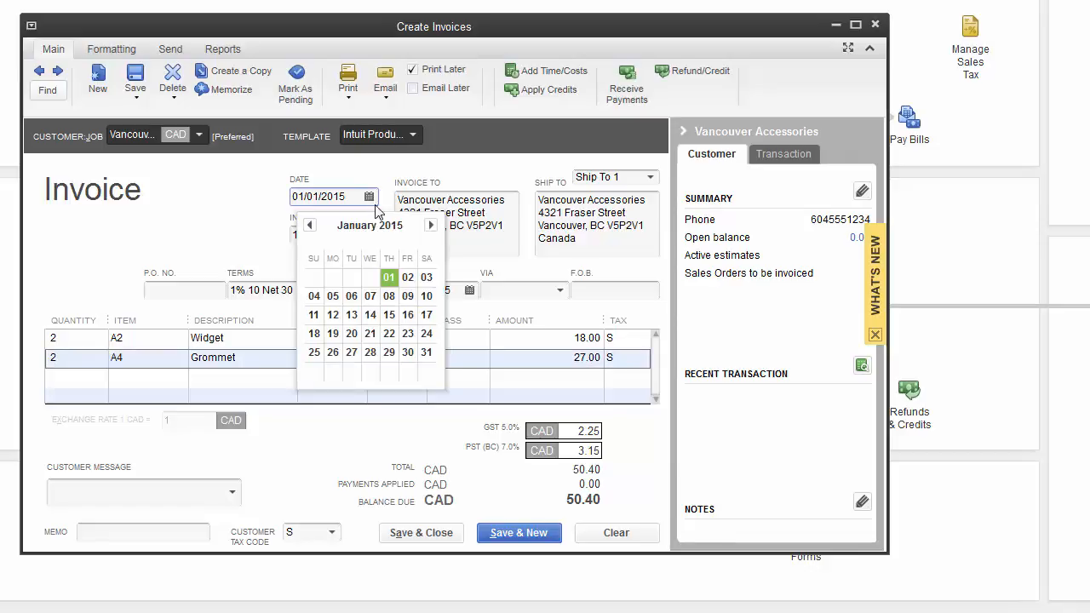
{"action": "left_click", "coordinate": [407, 277]}
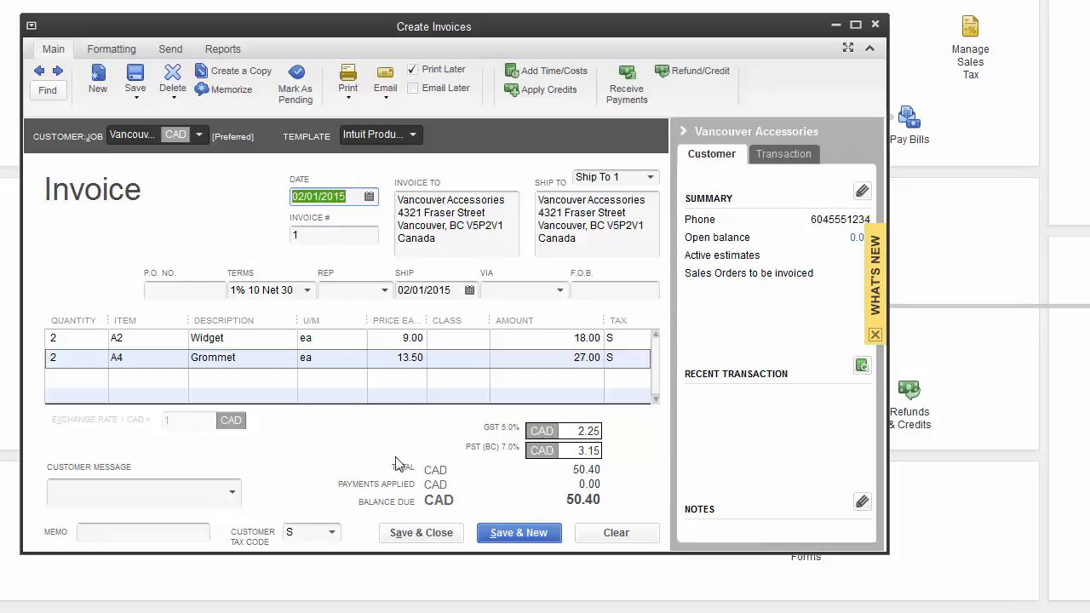
{"action": "left_click", "coordinate": [434, 535]}
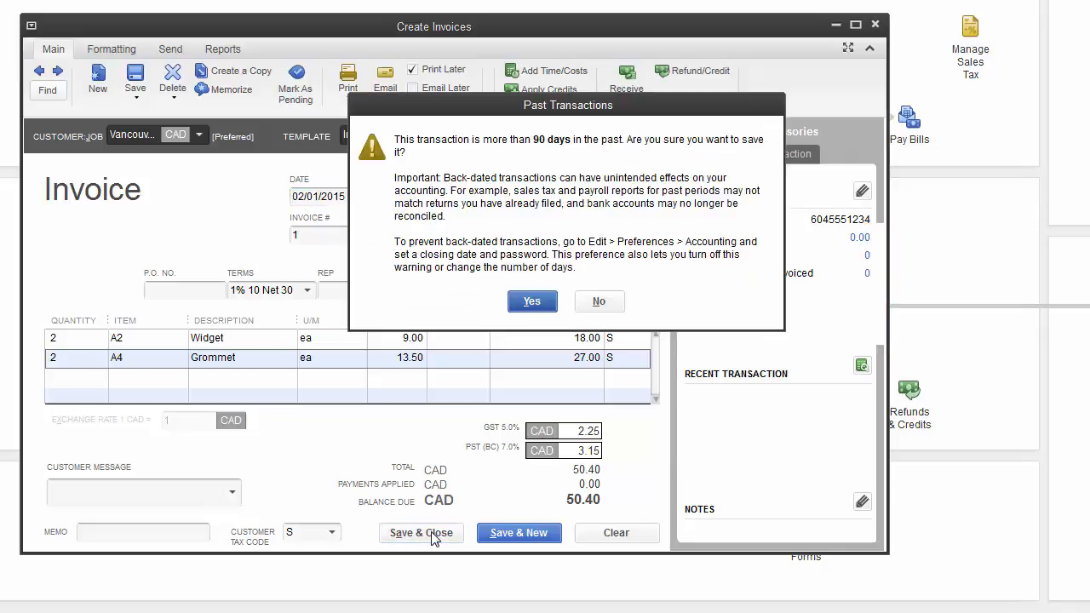
{"action": "left_click", "coordinate": [525, 305]}
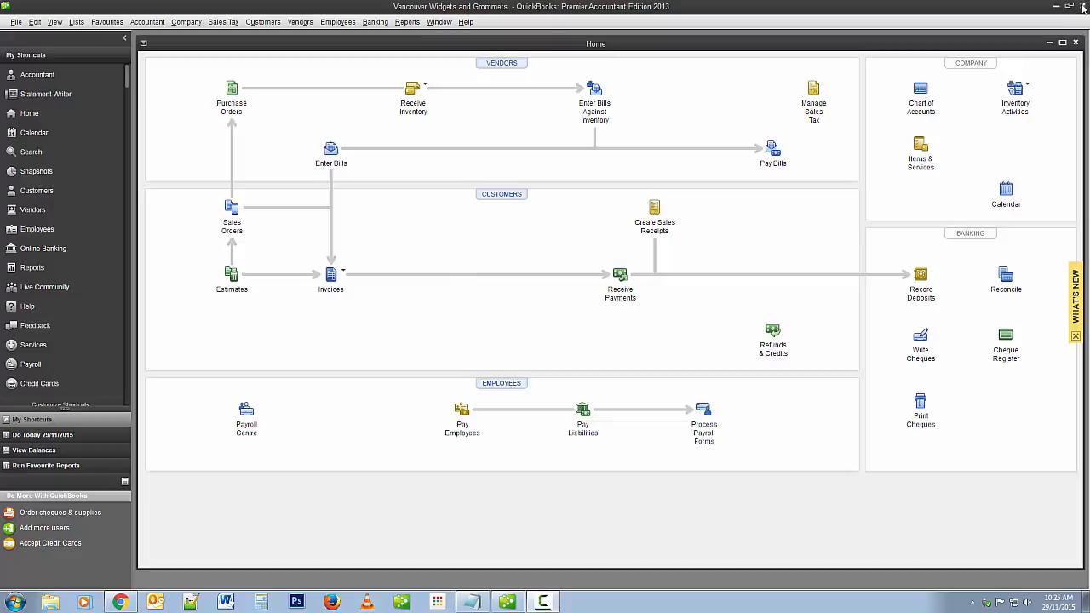
Step: Exit QuickBooks, confirming the exit and declining the automatic backup
{"action": "left_click", "coordinate": [1083, 7]}
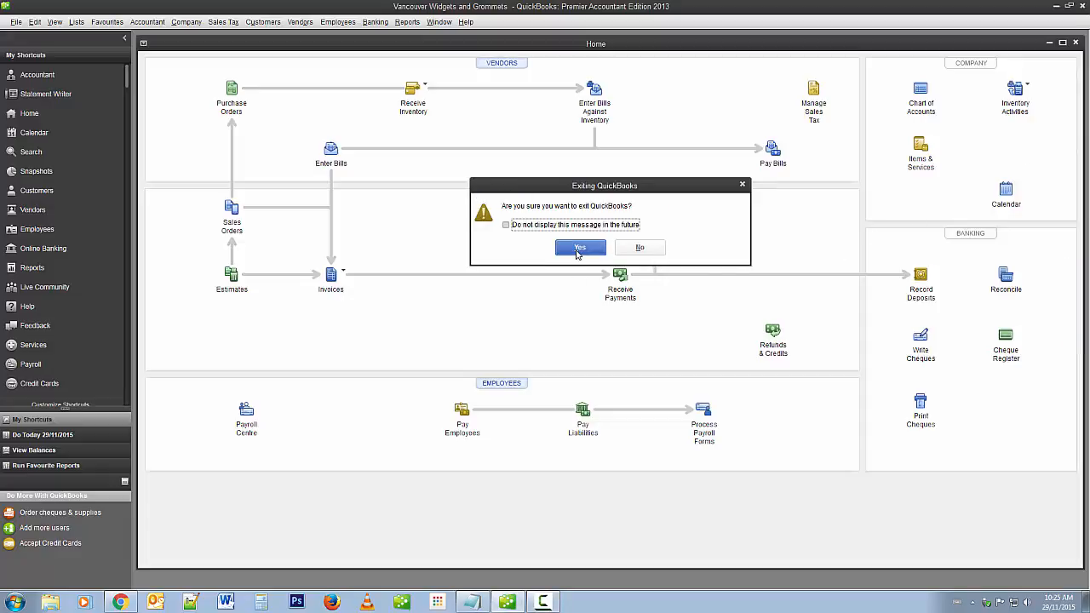
{"action": "left_click", "coordinate": [577, 253]}
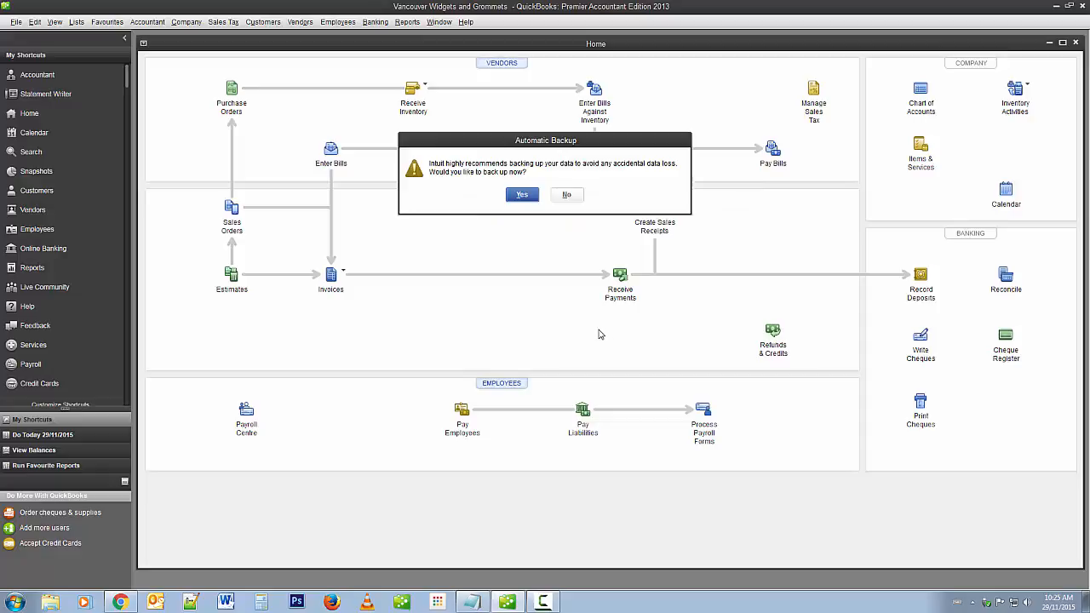
{"action": "left_click", "coordinate": [568, 197]}
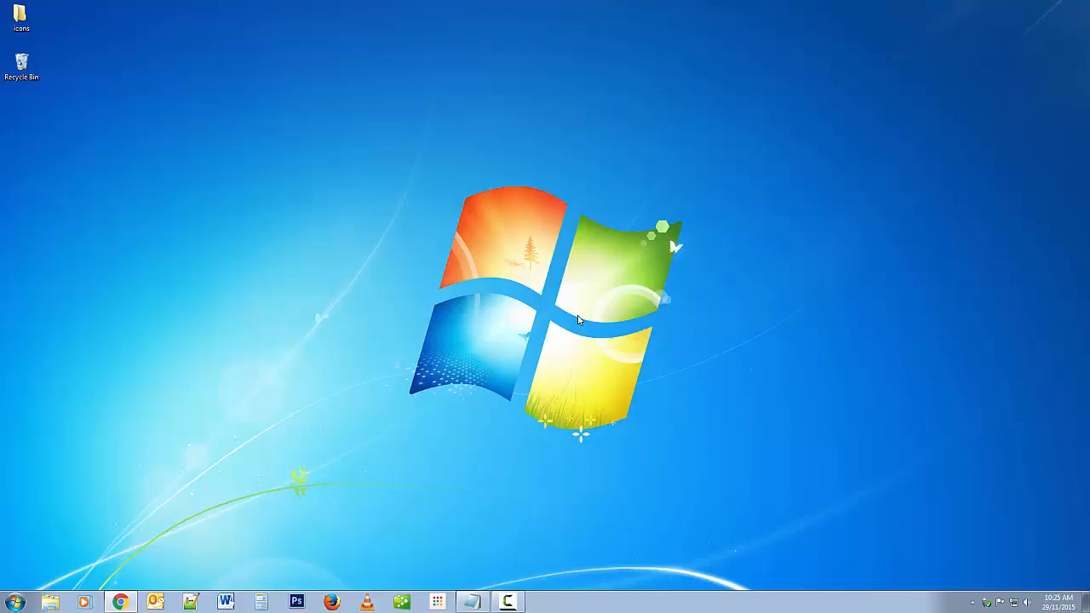
{"action": "left_click", "coordinate": [512, 600]}
{"action": "left_click", "coordinate": [511, 182]}
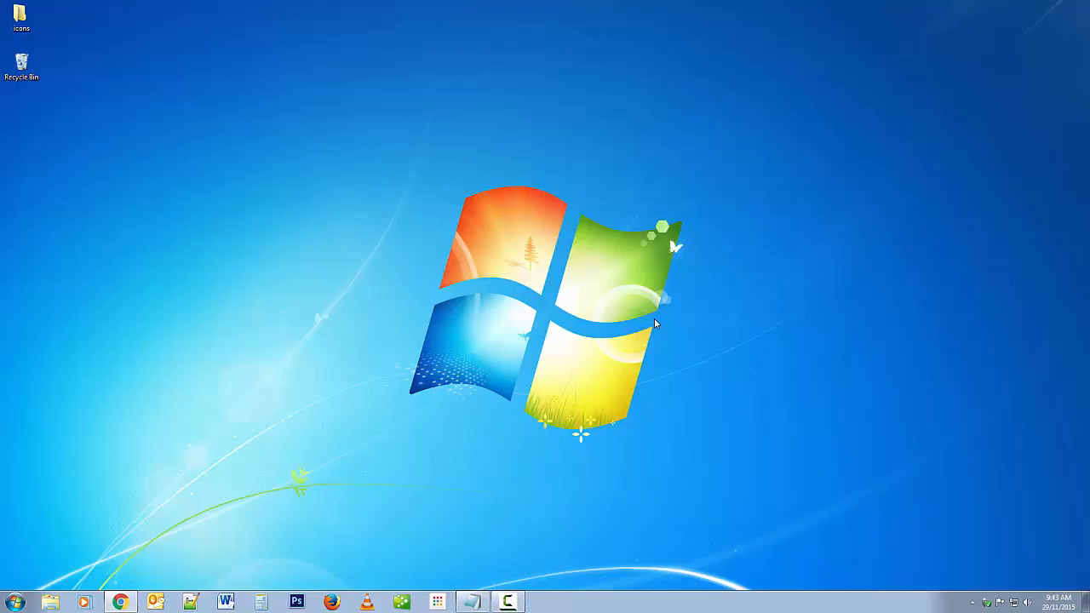